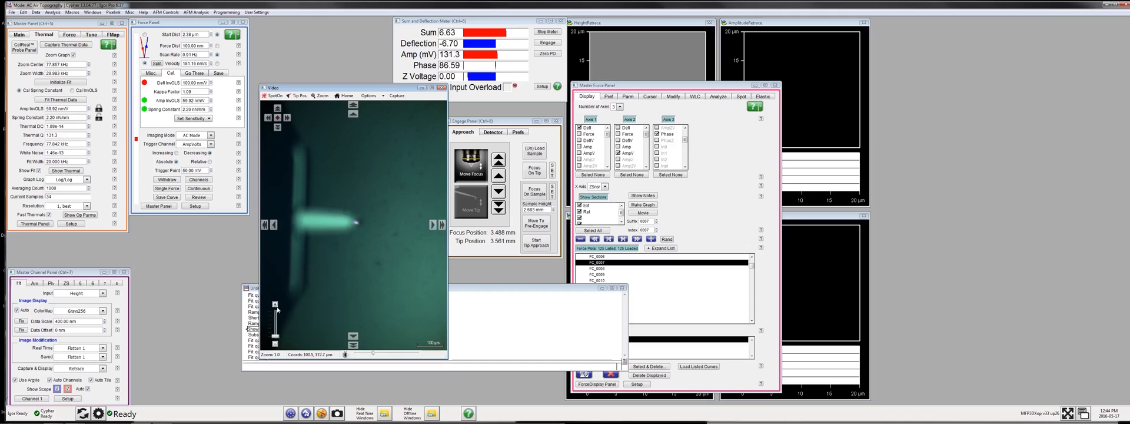
- Focus the magnified video view on the cantilever tip at 3.561 mm and store this as the tip focus position
click(275, 306)
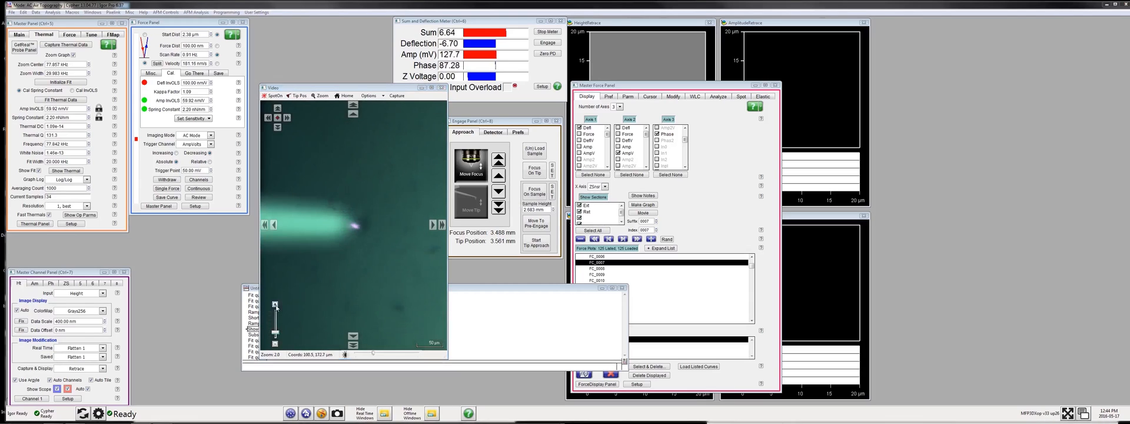
click(498, 195)
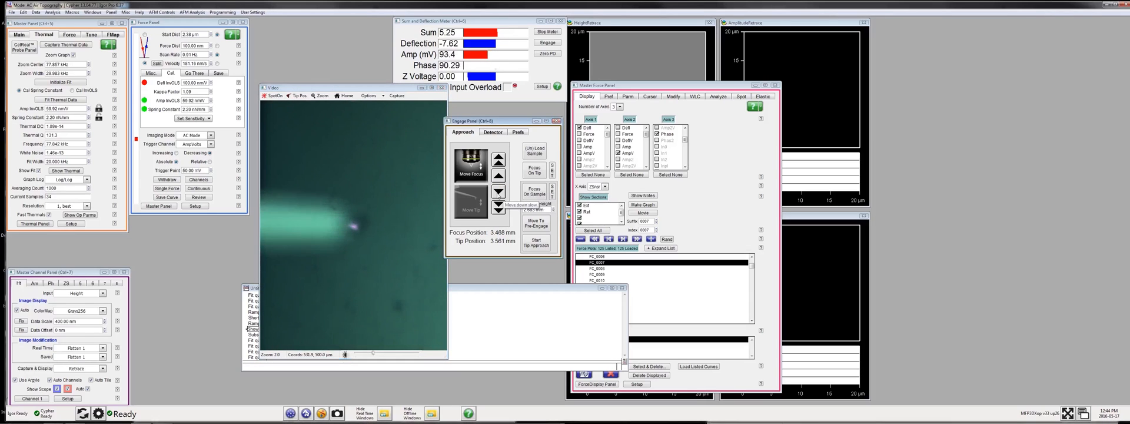
click(499, 176)
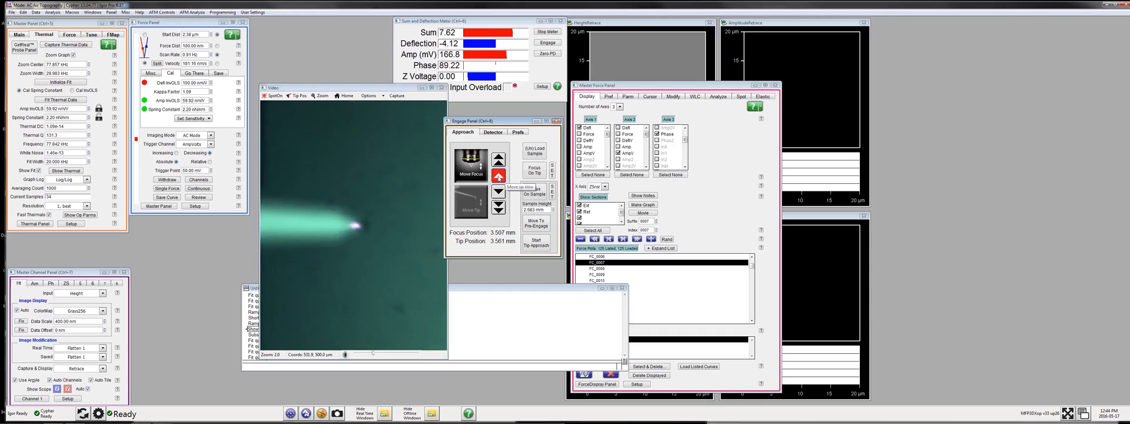
click(499, 176)
click(499, 176)
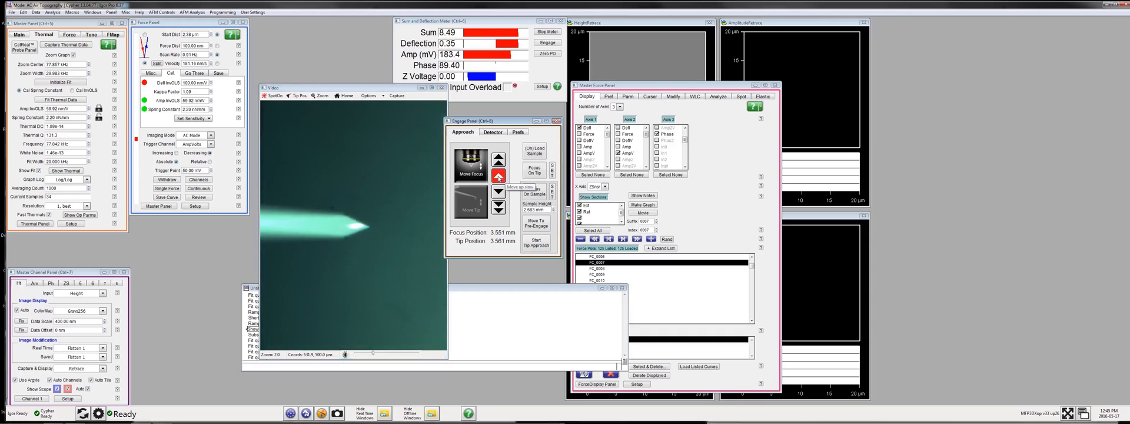
click(350, 222)
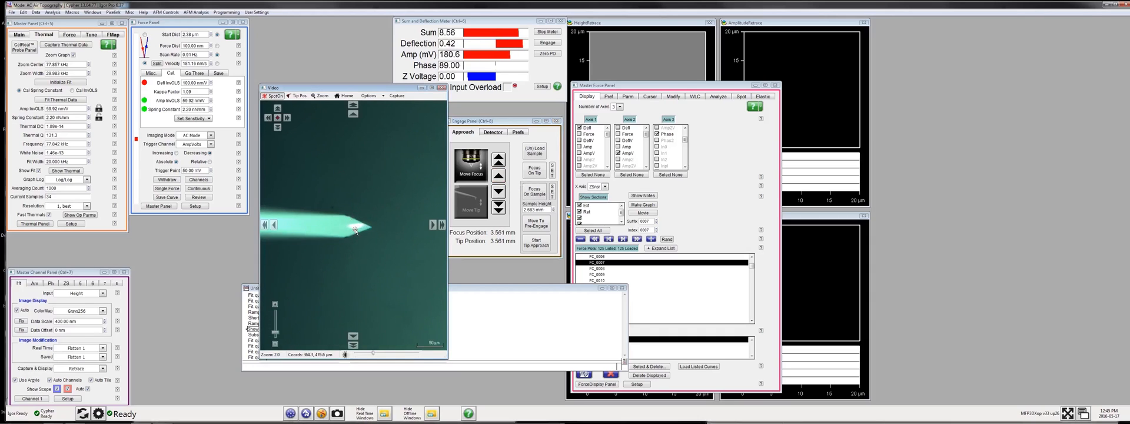
click(553, 173)
click(385, 233)
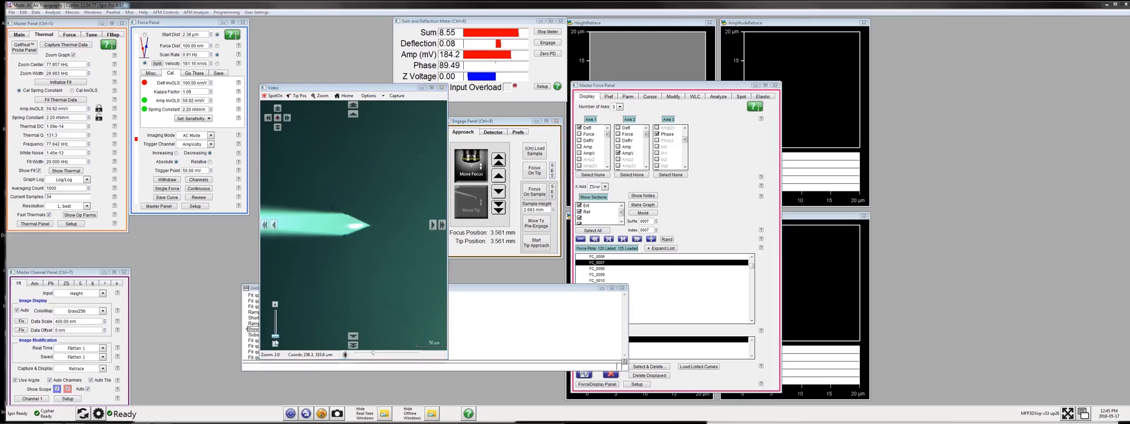
- Lower the focus onto the sample surface at 2.715 mm and store this as the sample height
drag(275, 333, 275, 337)
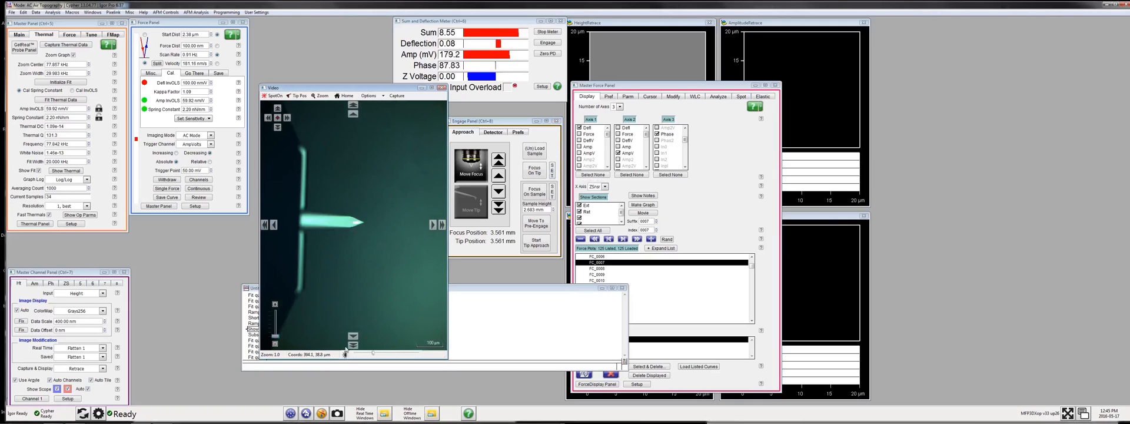
click(498, 192)
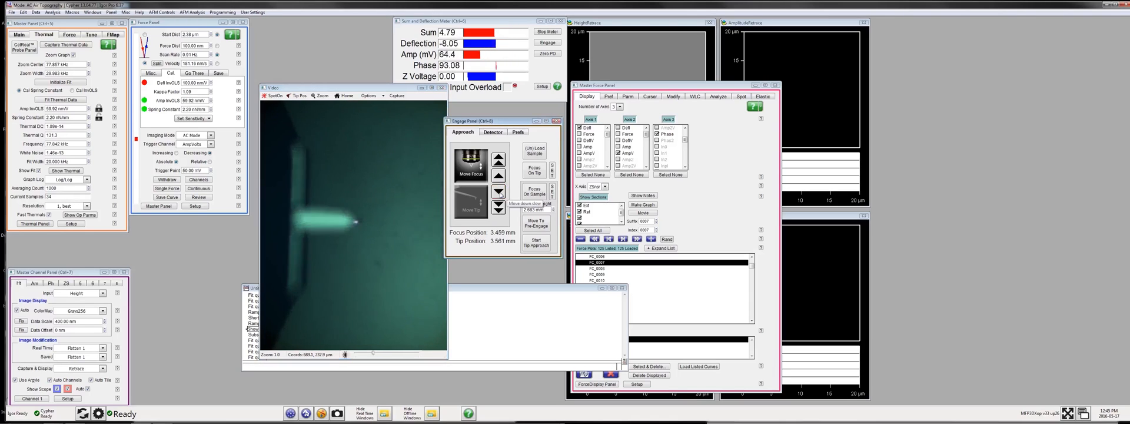
click(501, 195)
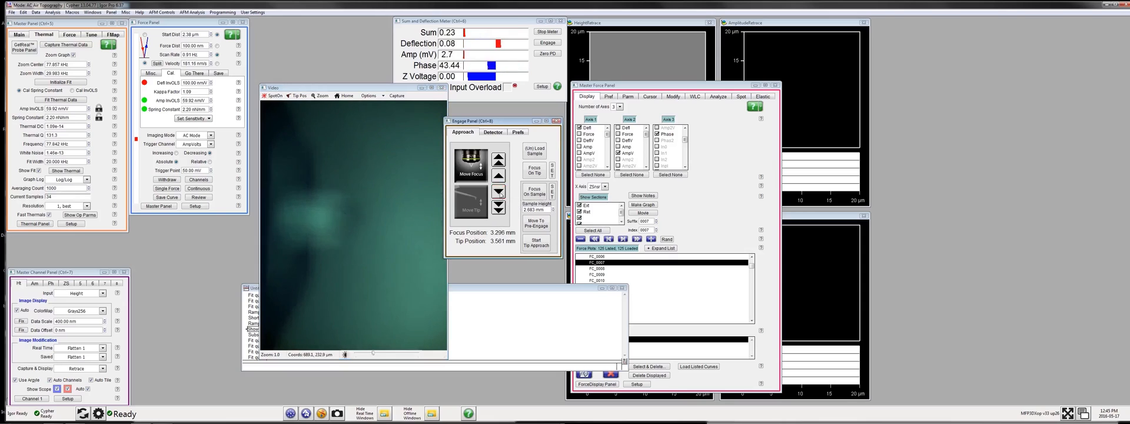
click(501, 195)
click(500, 195)
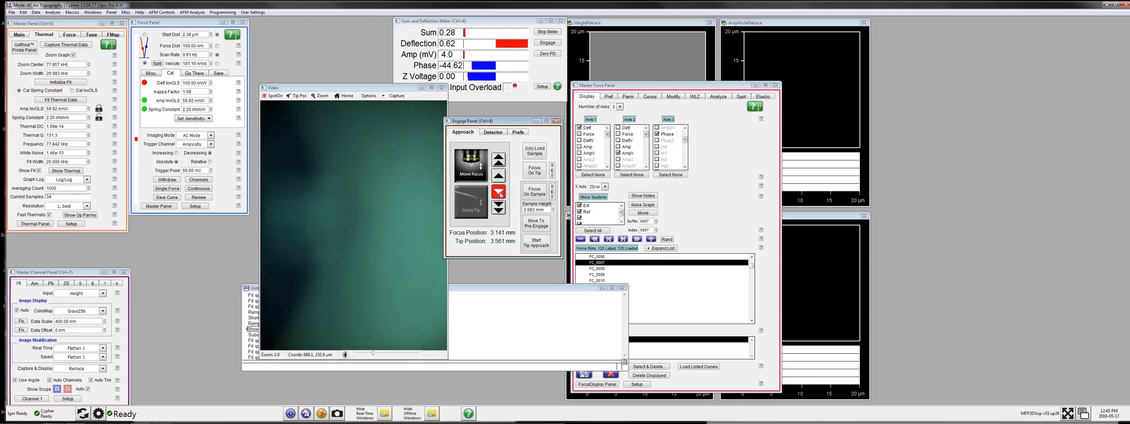
click(501, 195)
click(500, 195)
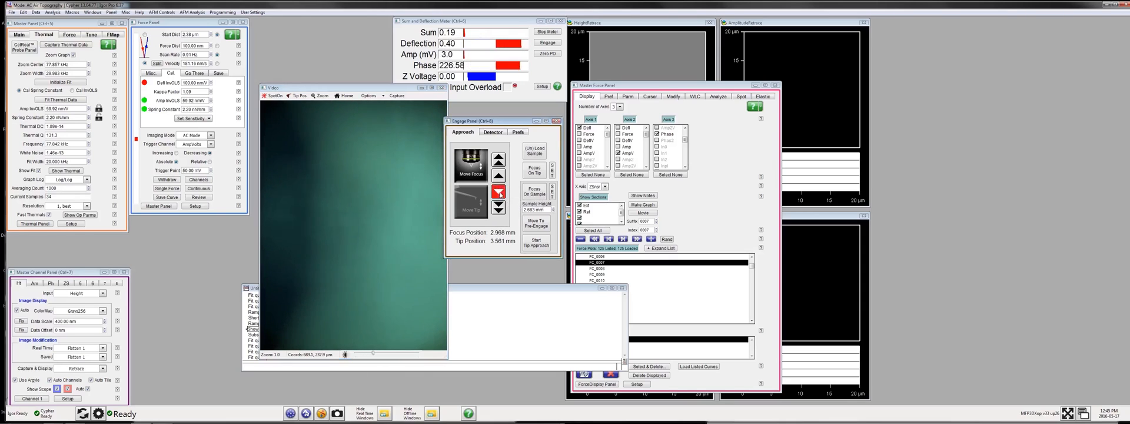
click(501, 195)
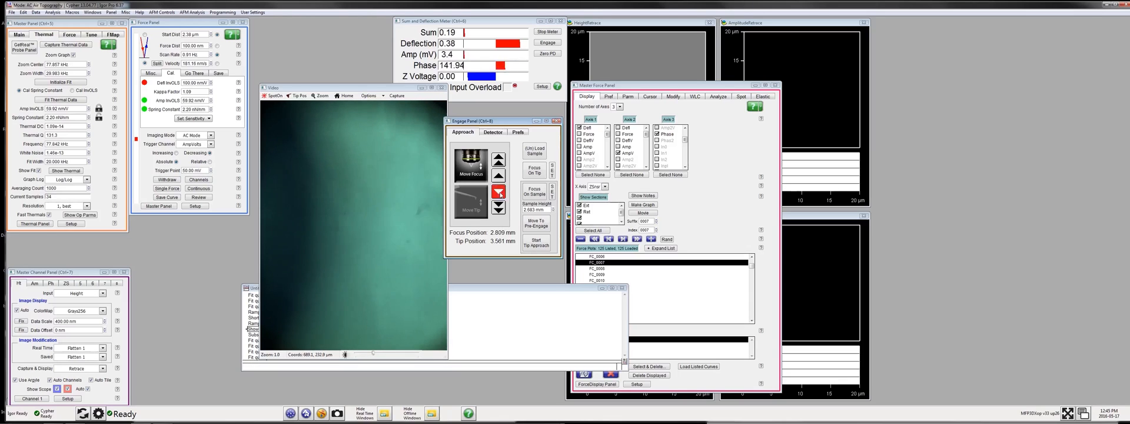
click(500, 195)
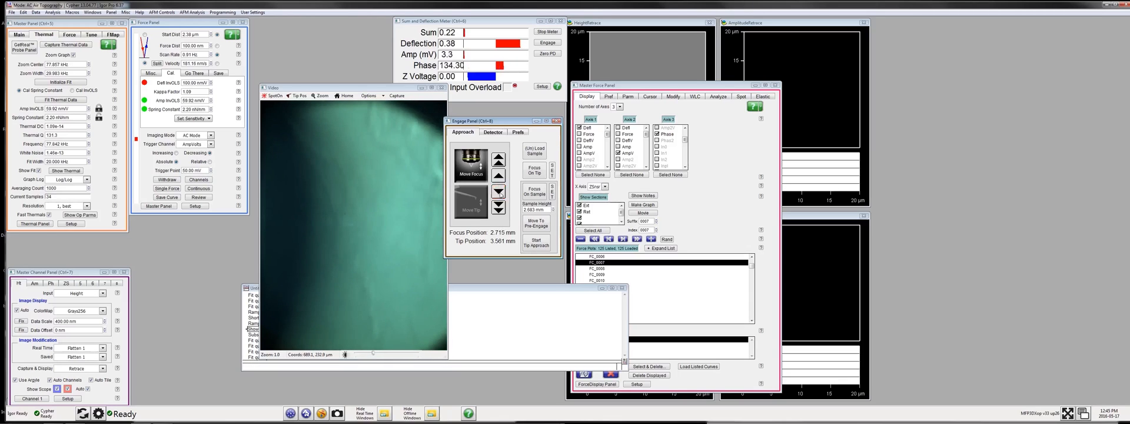
click(500, 195)
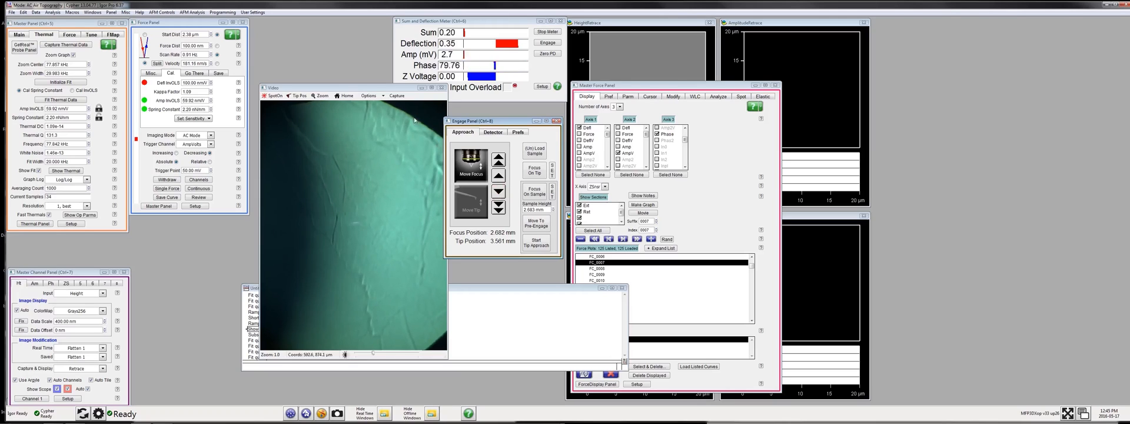
click(500, 194)
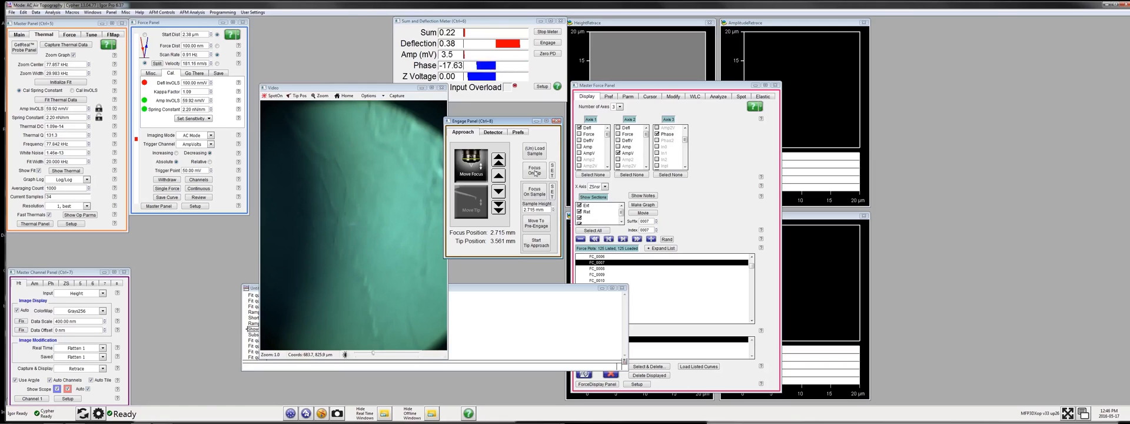
- Check the stored tip and sample focus positions, and move the tip to the pre-engage position
click(534, 172)
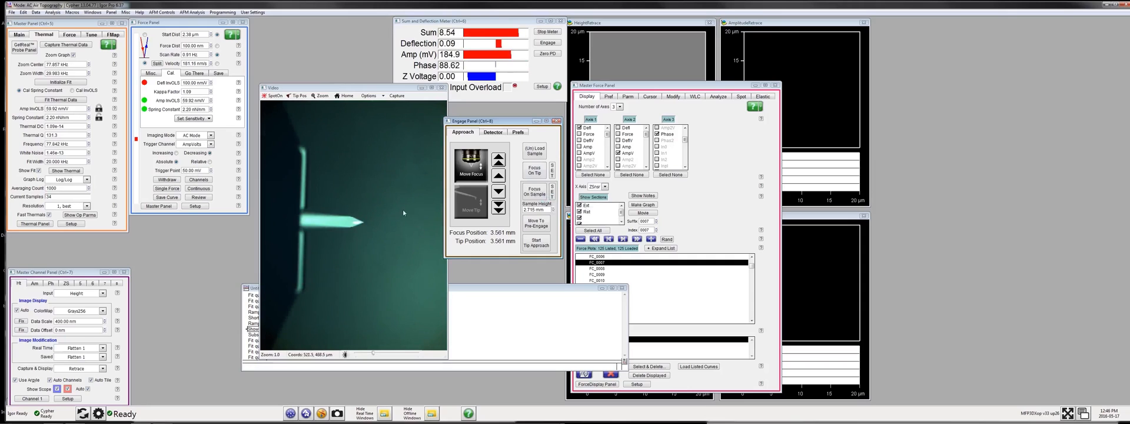
click(536, 192)
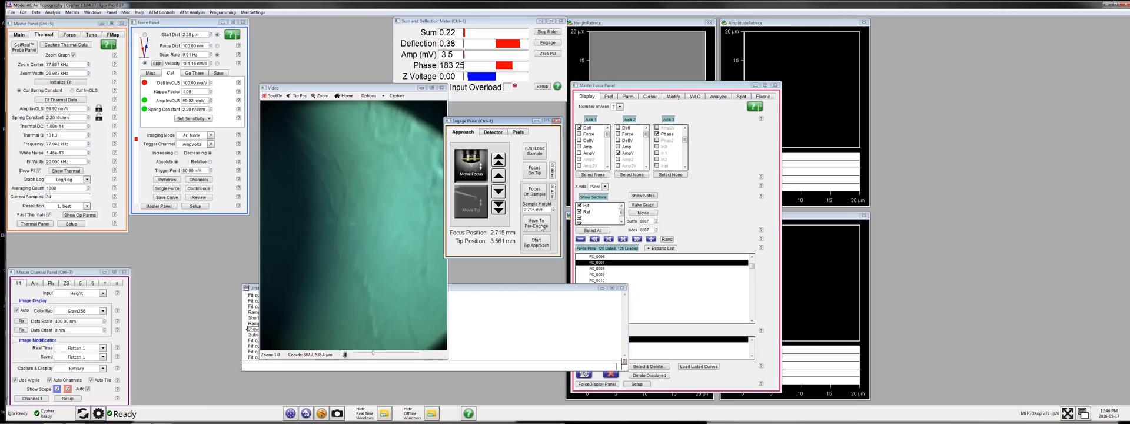
click(542, 228)
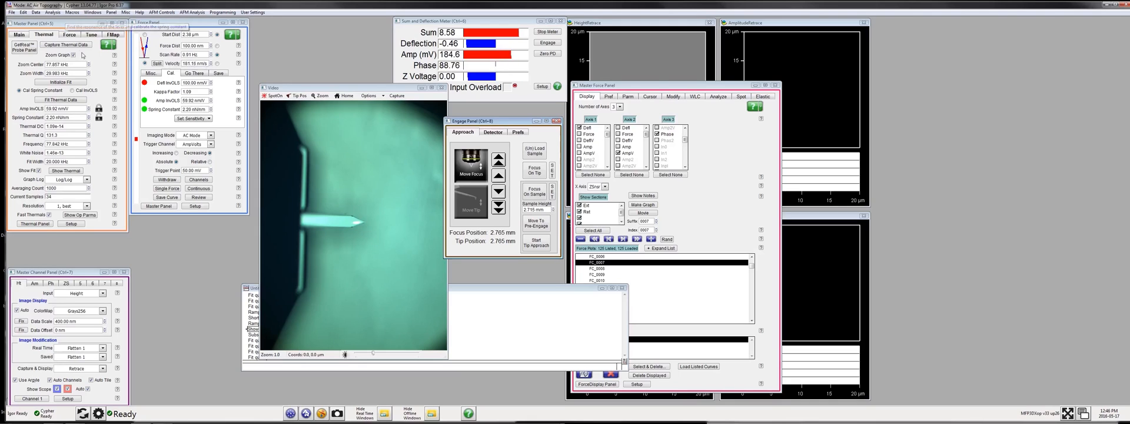
- Move the Master Panel clear of the Force Panel and start capturing the cantilever's thermal data
drag(54, 24, 92, 26)
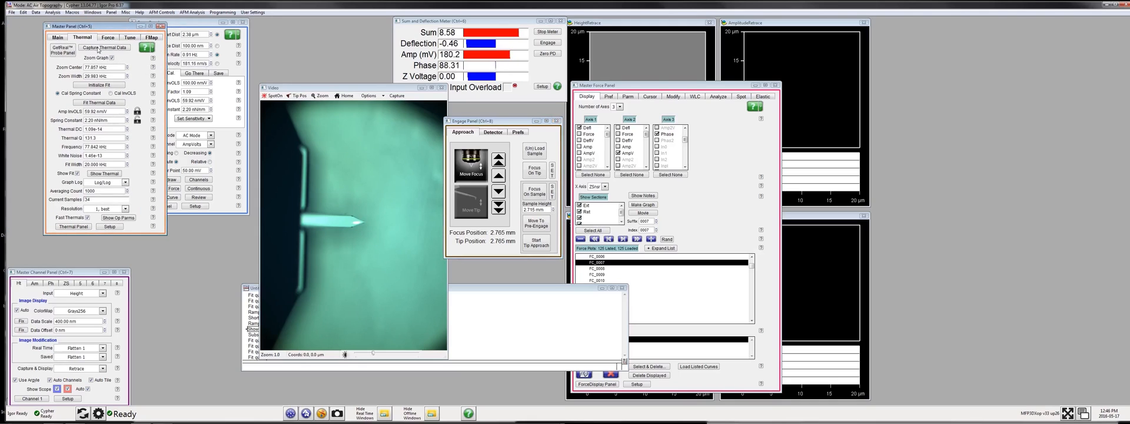
click(99, 48)
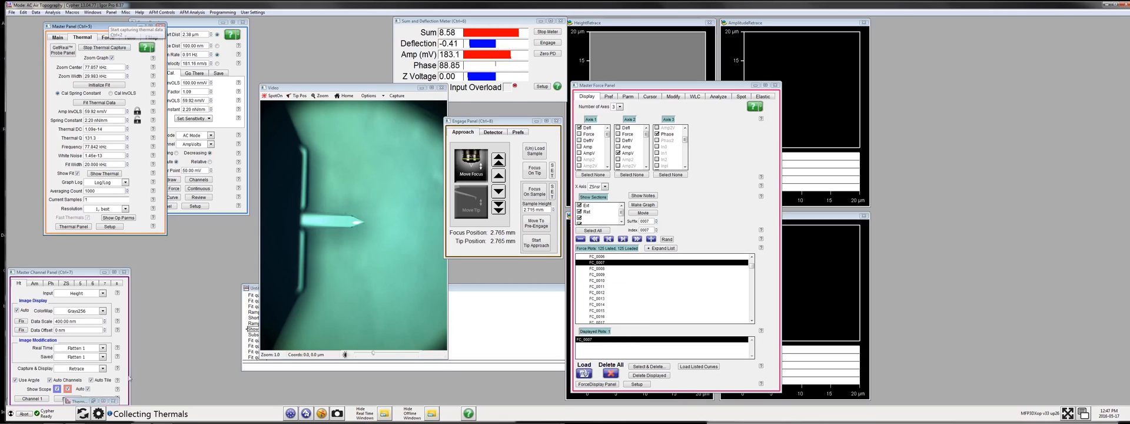
click(171, 417)
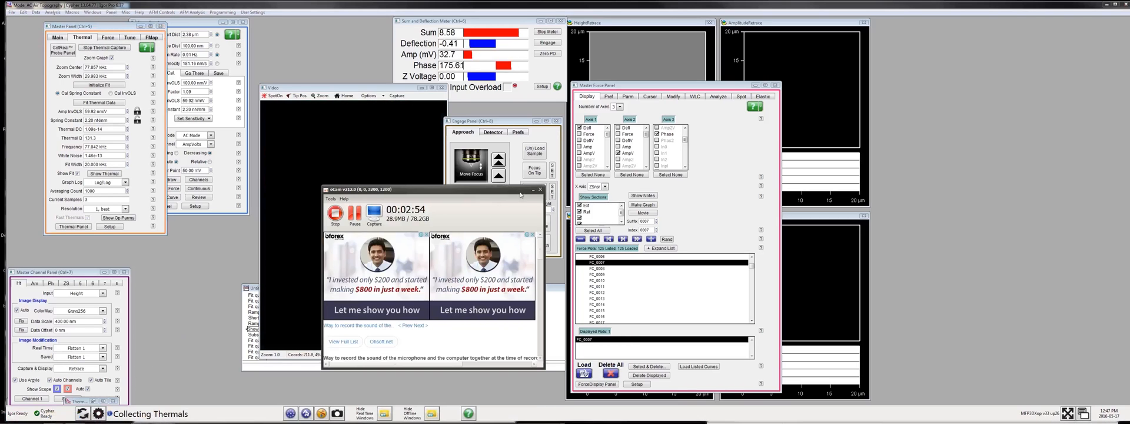
click(531, 191)
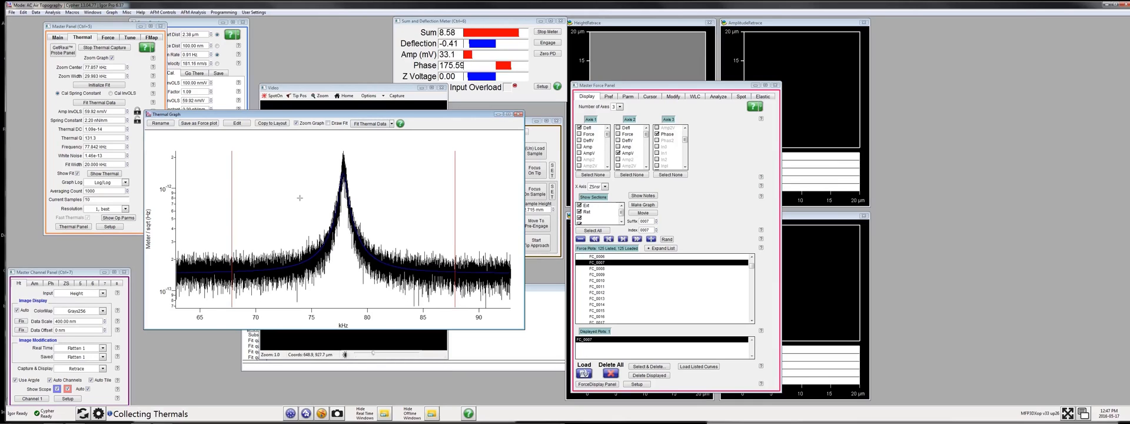
- Expand the thermal graph around the resonance peak near 78 kHz and stop the thermal capture
click(297, 123)
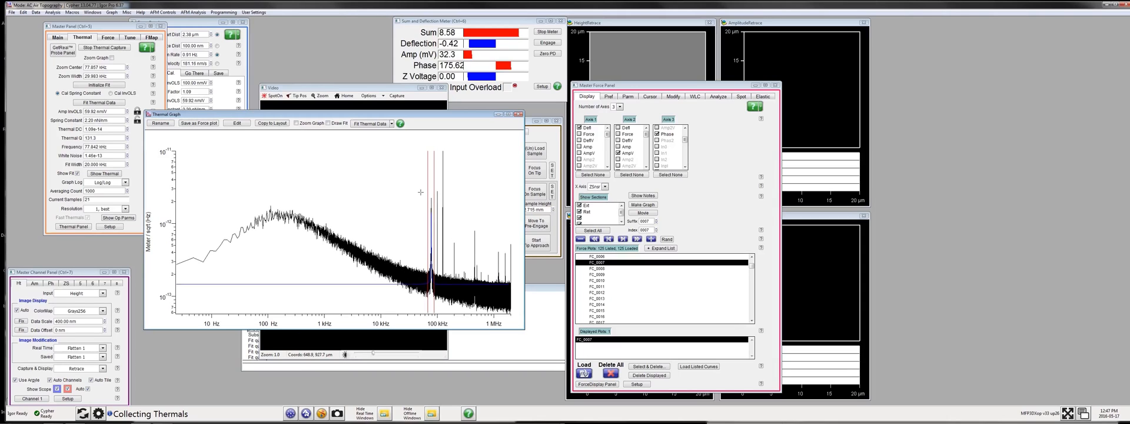
drag(414, 190, 447, 312)
click(438, 276)
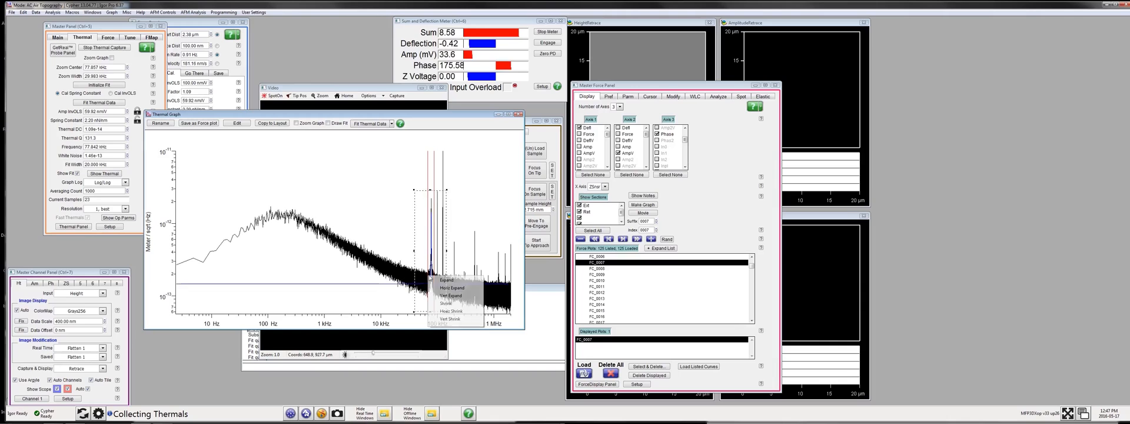
click(454, 288)
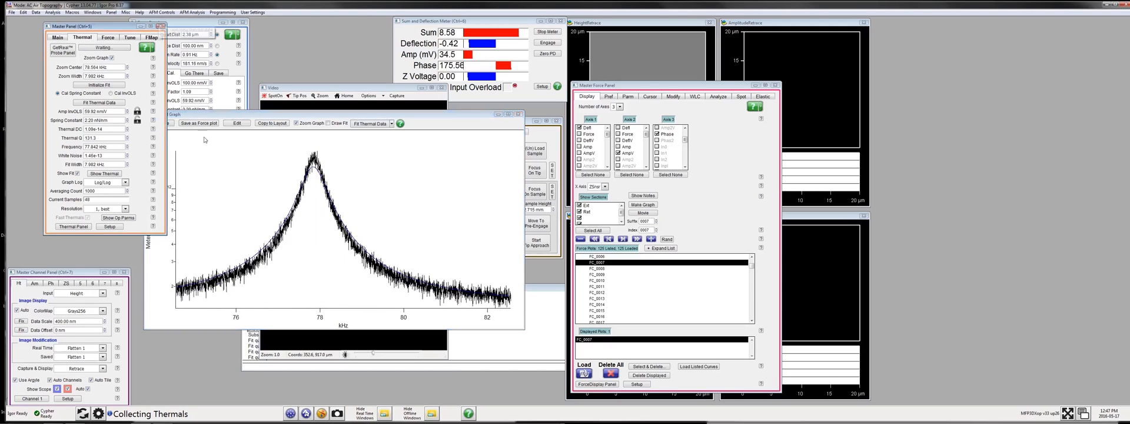
click(356, 192)
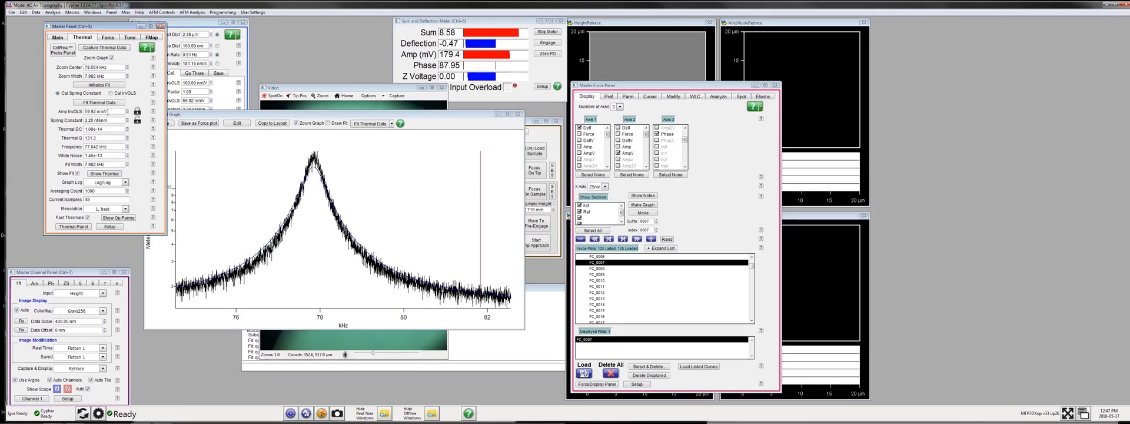
- Set the Amp InvOLS to 53 nm/V and fit the thermal data to calibrate the spring constant
click(109, 112)
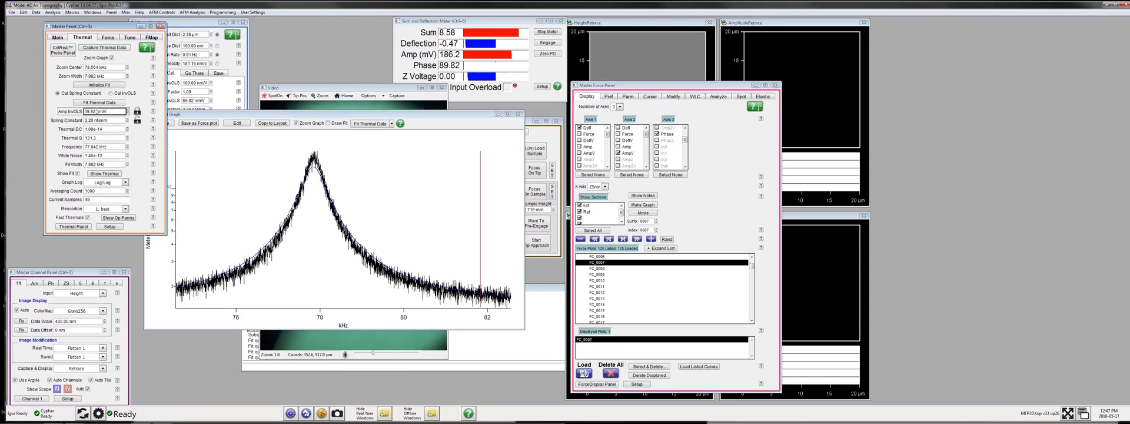
drag(97, 111, 84, 111)
text(53)
key(Return)
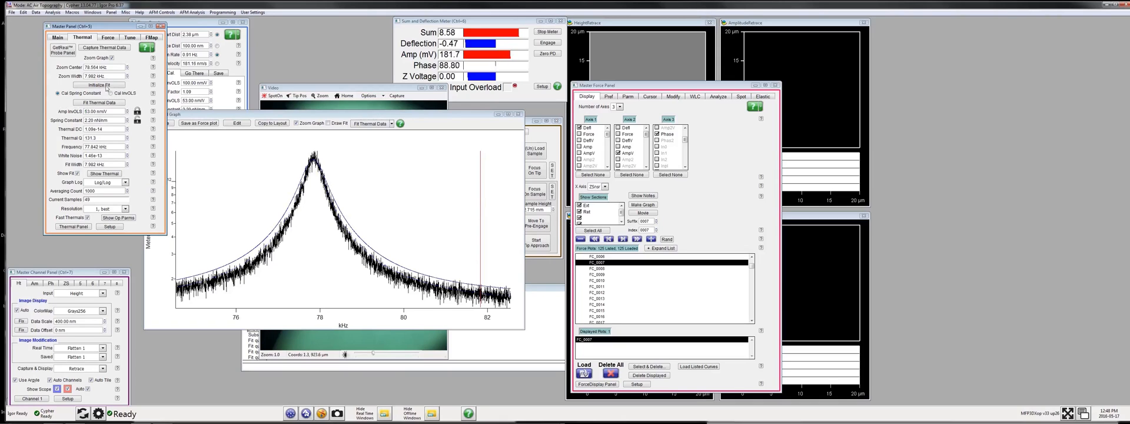
click(101, 103)
click(103, 104)
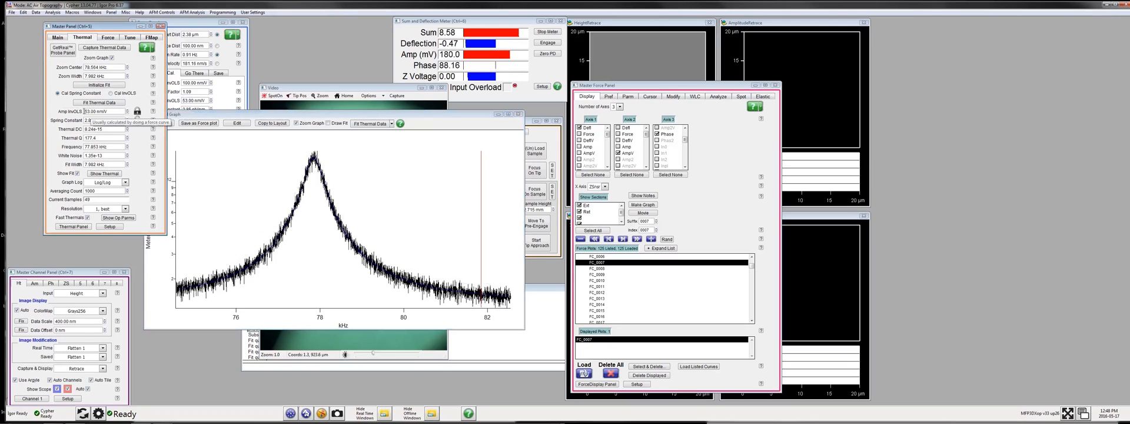
- Review the calibration results, including Amp InvOLS, spring constant, thermal Q and frequency, alongside the fitted resonance peak
double_click(88, 111)
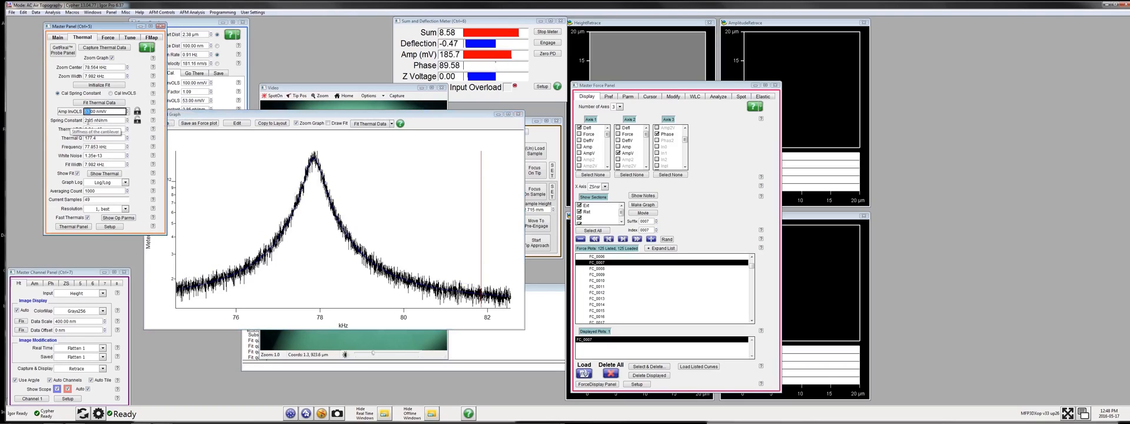
click(115, 138)
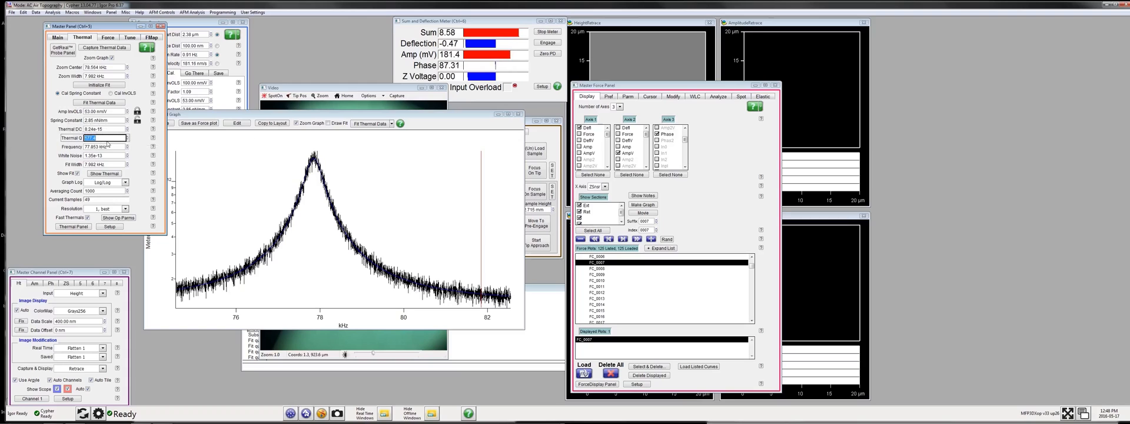
key(Tab)
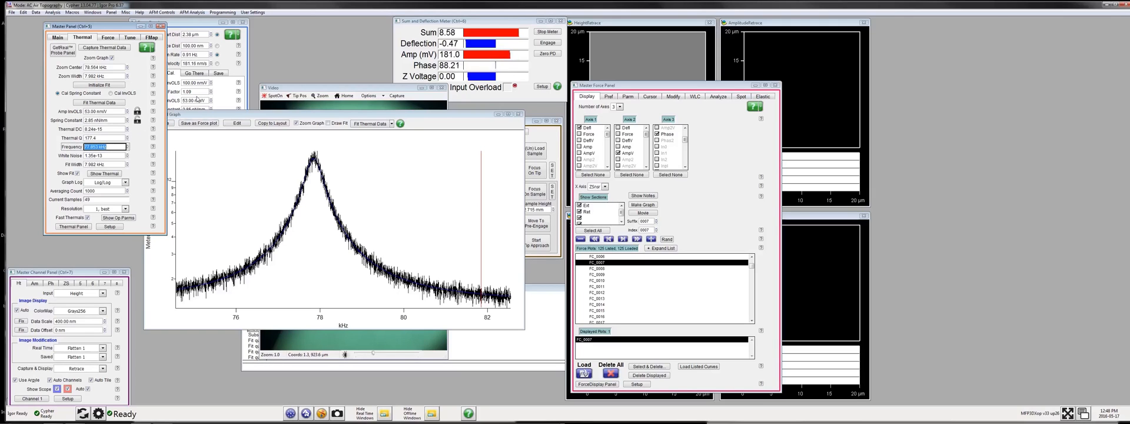
click(371, 164)
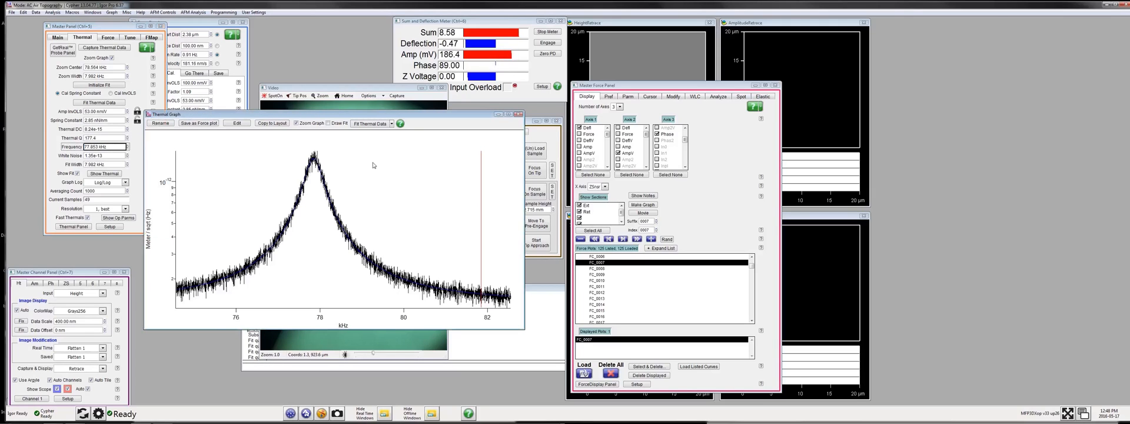
- Display the full thermal spectrum and copy the fitted resonance frequency
click(296, 123)
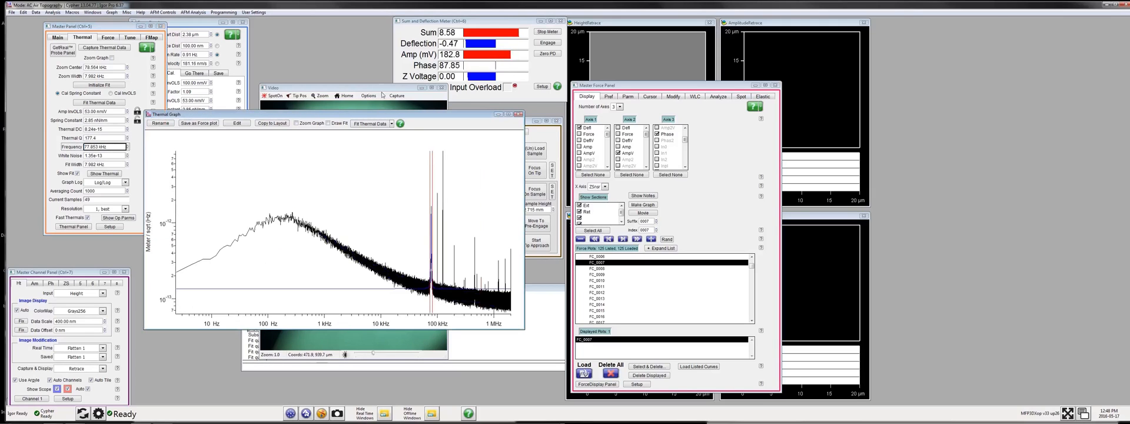
click(120, 147)
key(ctrl+c)
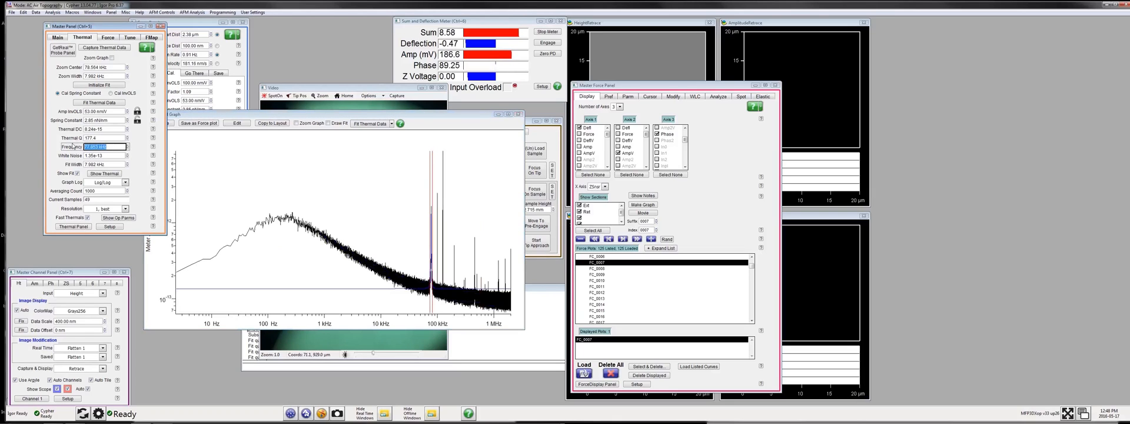
- Set the main drive frequency to the copied resonance frequency, 77.853 kHz
click(61, 37)
click(114, 155)
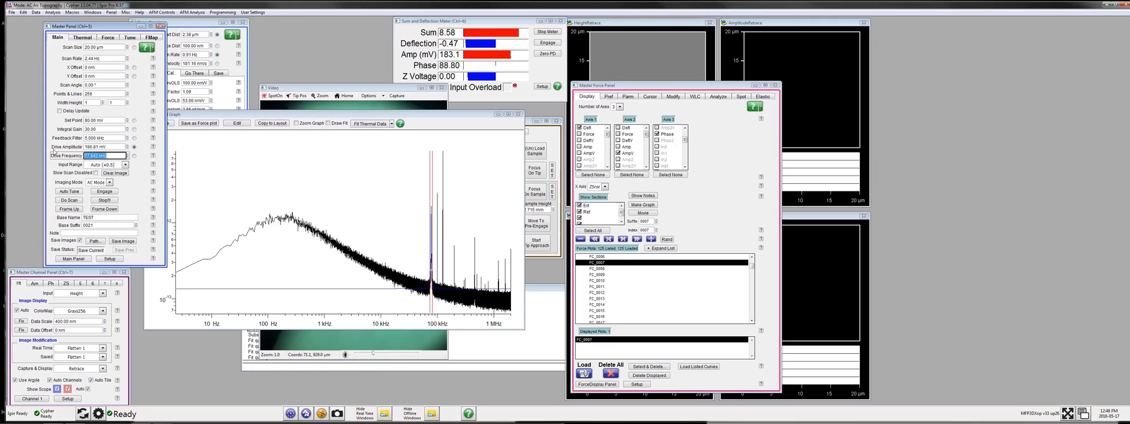
key(ctrl+v)
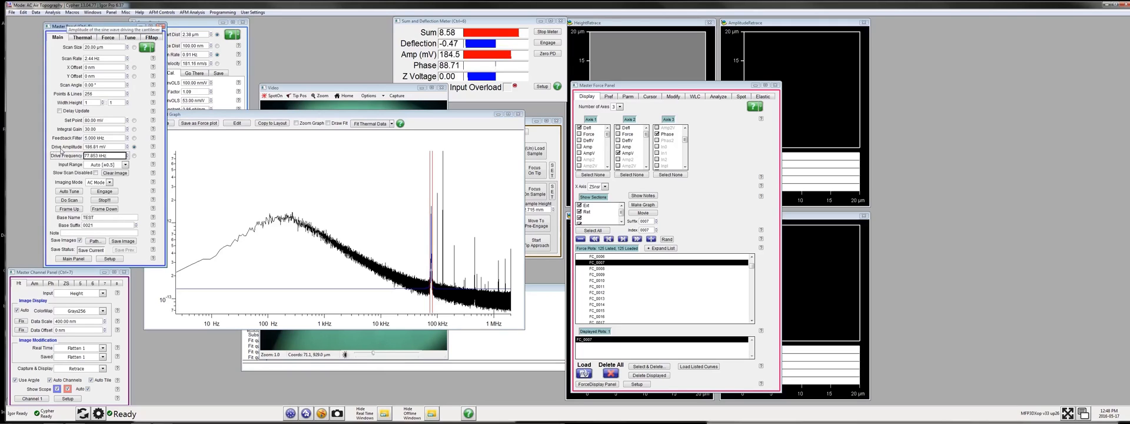
key(Return)
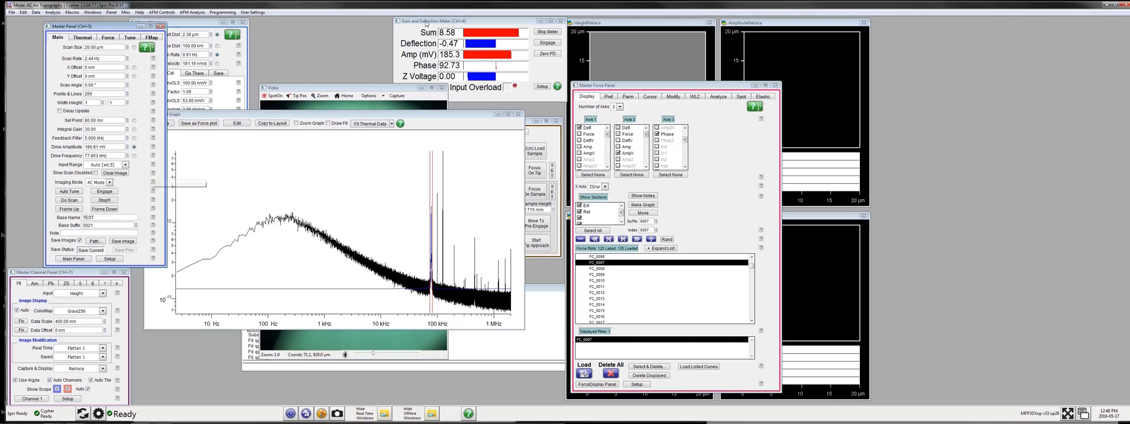
- Zero the photodetector deflection and assign the controller knob to the set point
drag(463, 22, 430, 22)
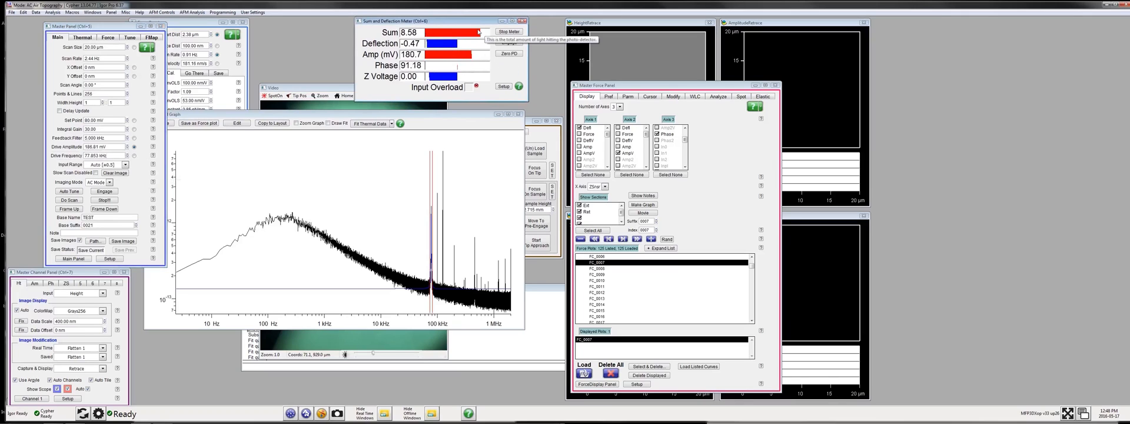
click(507, 54)
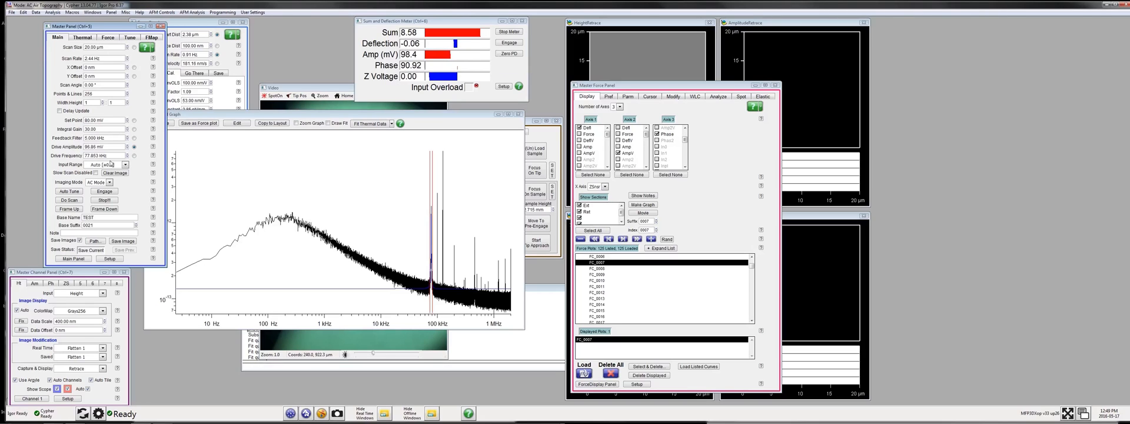
click(134, 120)
- Start the motorized tip approach and monitor it in the video view and the Sum and Deflection Meter
click(541, 133)
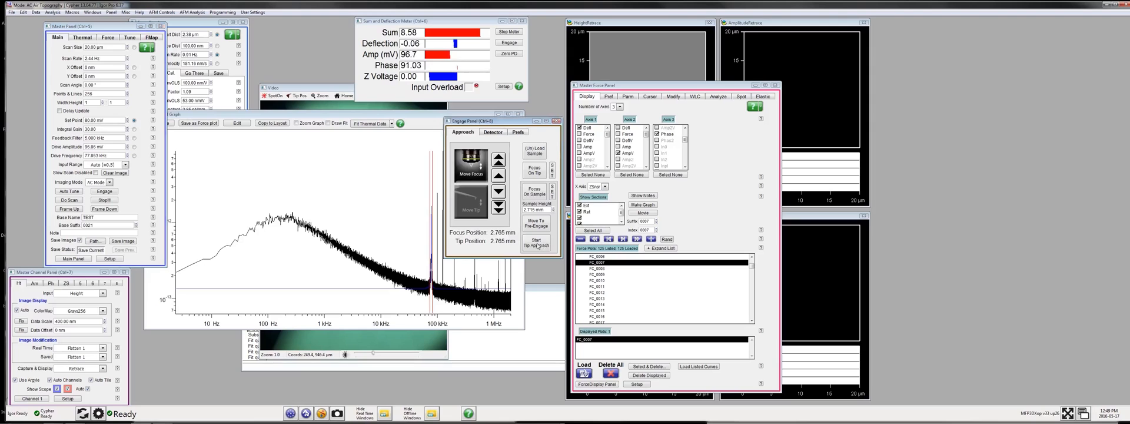
click(499, 191)
click(537, 243)
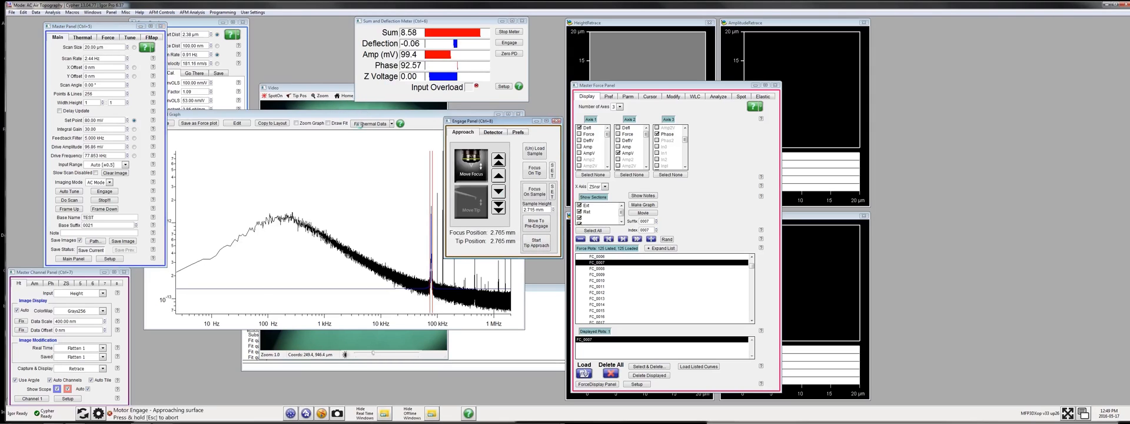
click(376, 106)
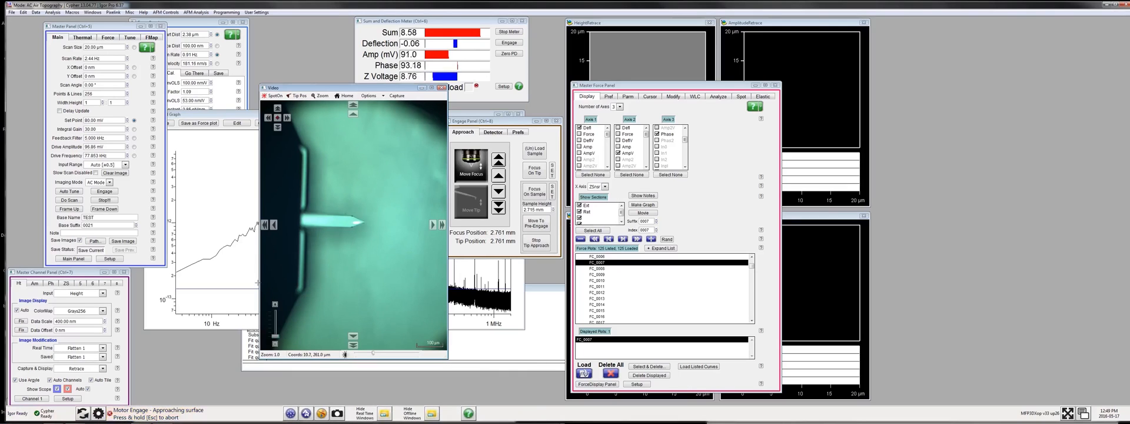
click(369, 66)
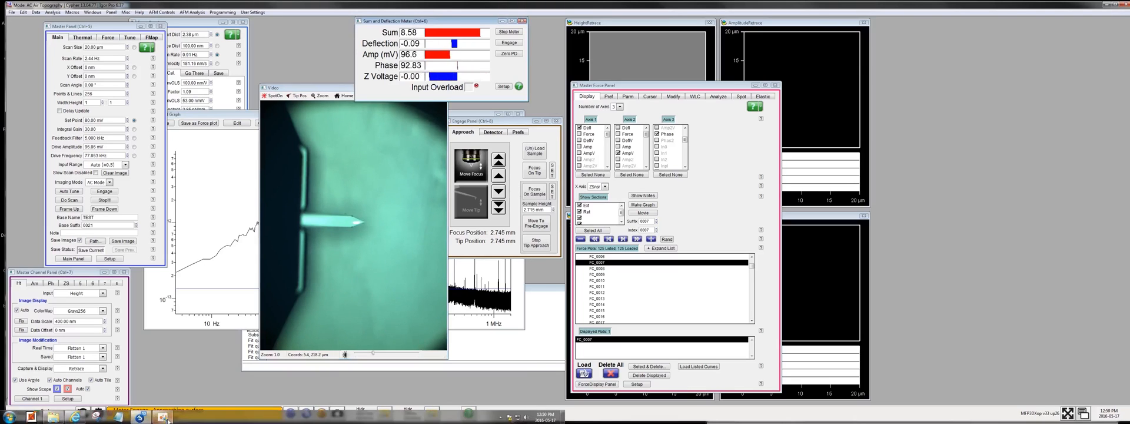
click(518, 419)
click(356, 219)
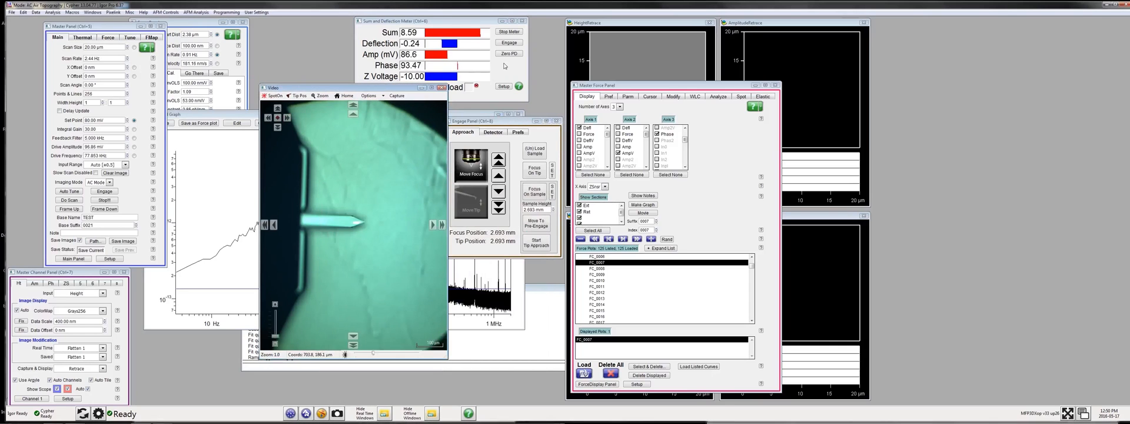
click(513, 70)
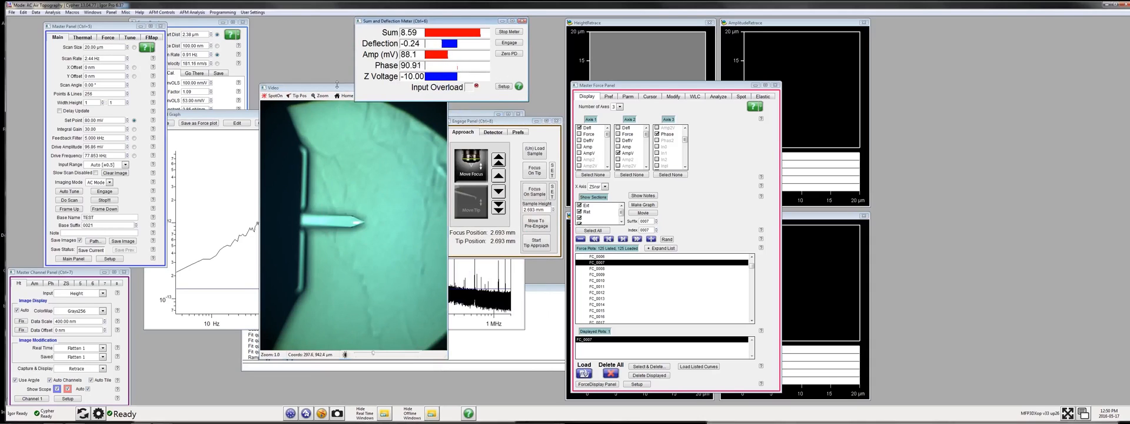
- Clear away the video and thermal graph windows and move the Master Panel off the Force Panel
drag(337, 87, 301, 95)
click(388, 96)
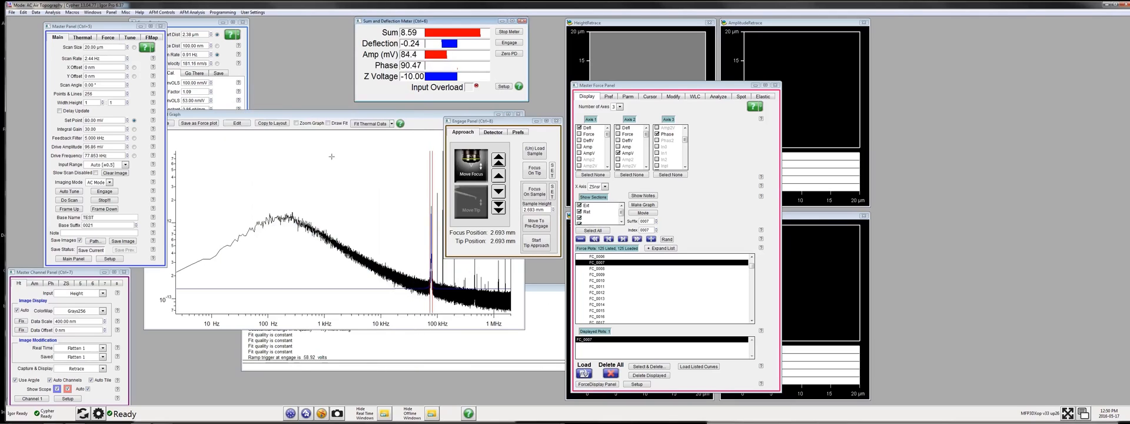
click(418, 115)
click(499, 114)
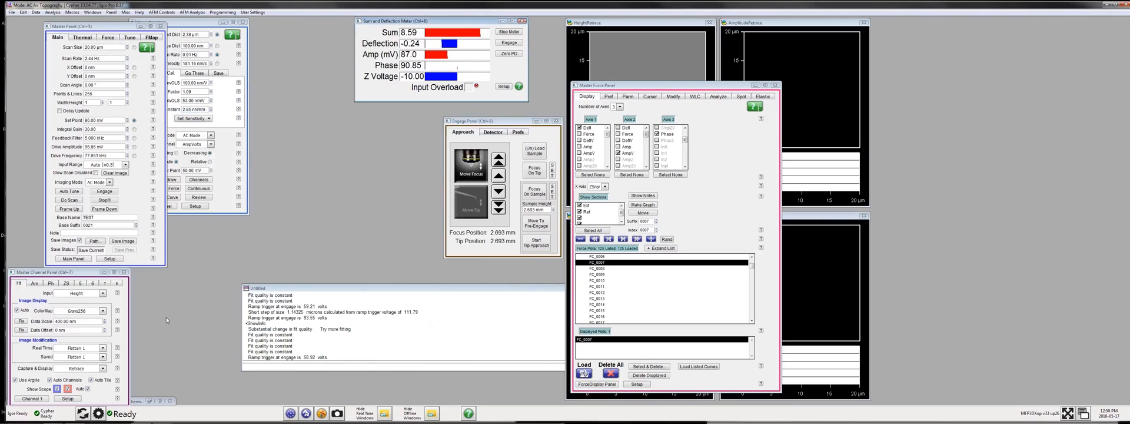
drag(136, 26, 102, 22)
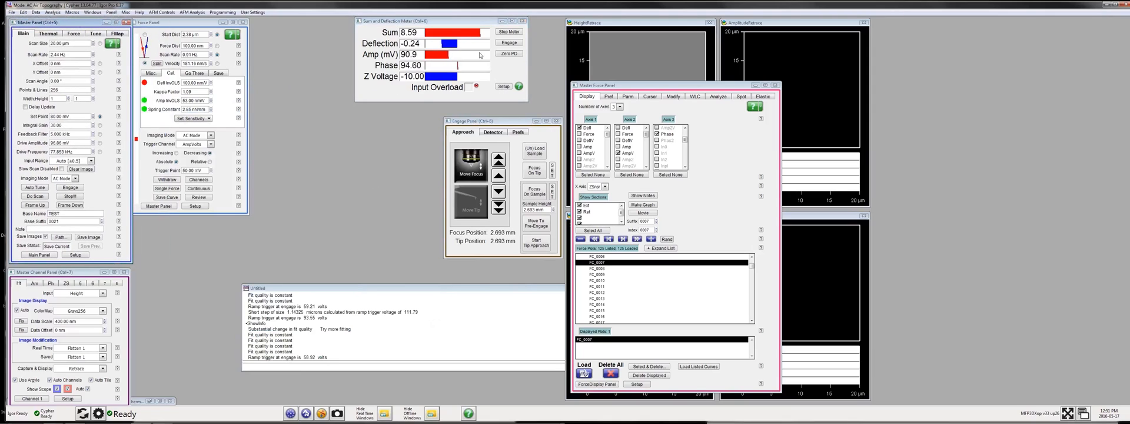
- Zero the photodetector deflection again and engage the tip while lowering the set point to 77.99 mV
click(510, 55)
click(510, 54)
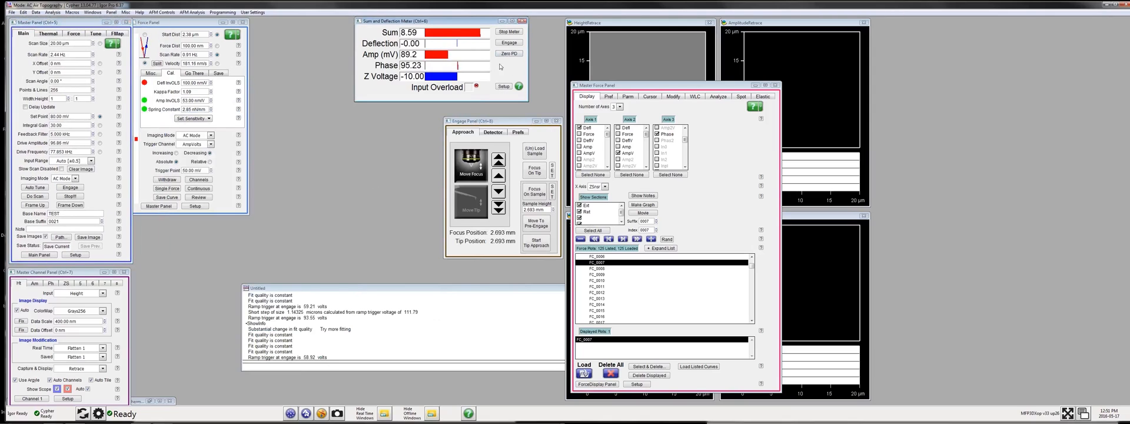
click(100, 117)
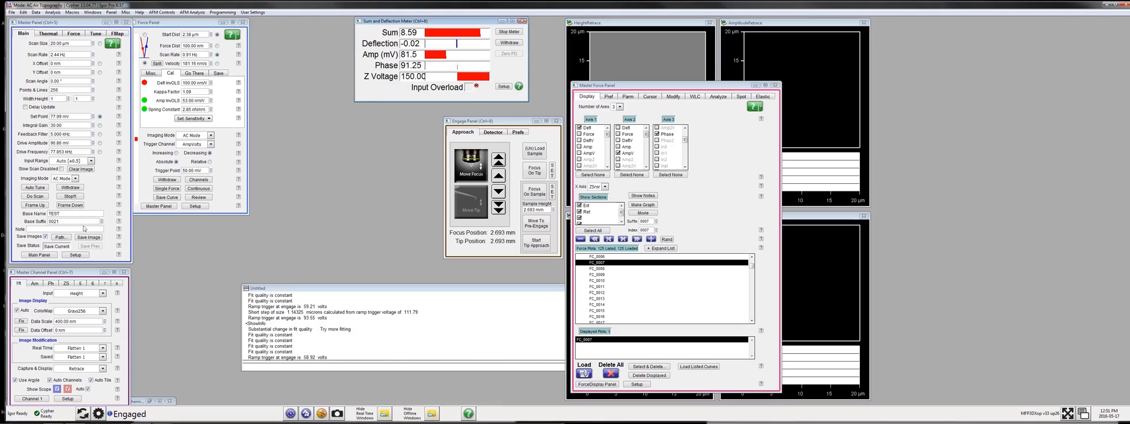
- Stop the feedback, retry engaging the tip at a lower set point, and stop it again
click(76, 198)
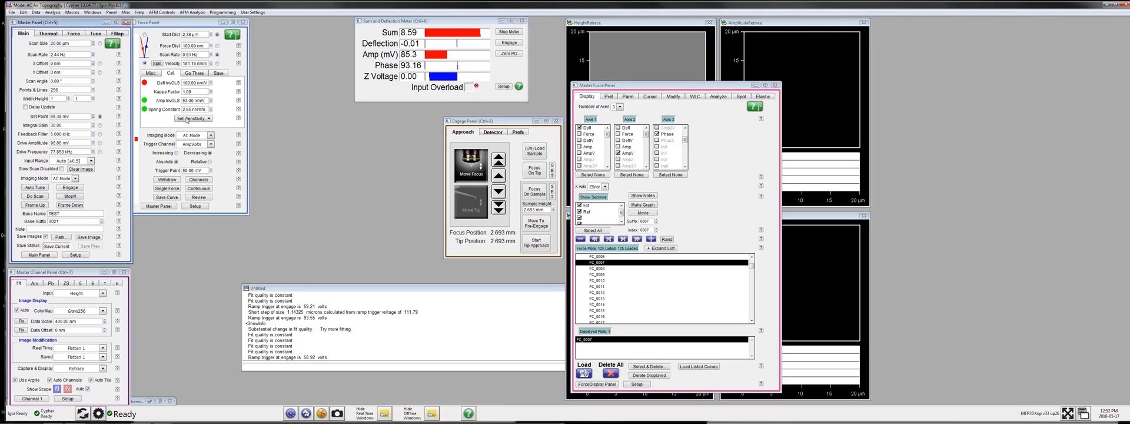
click(510, 43)
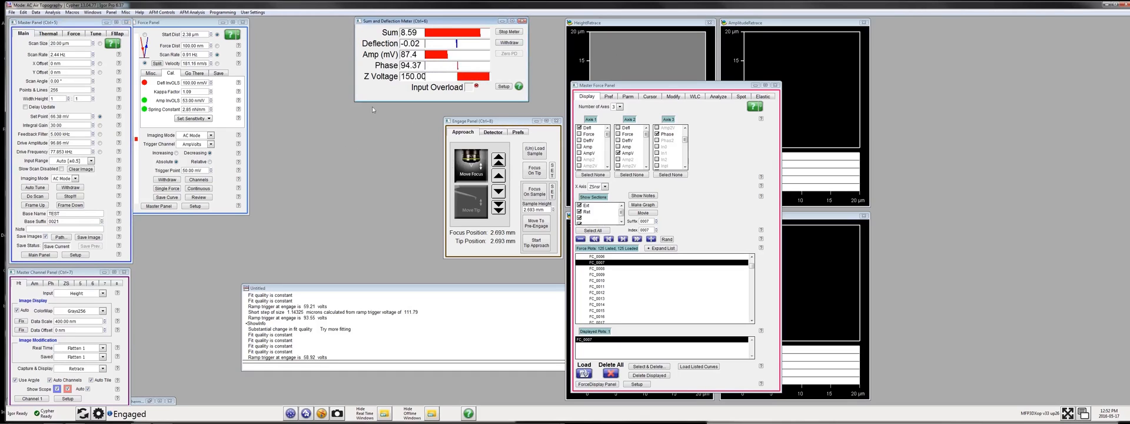
click(75, 199)
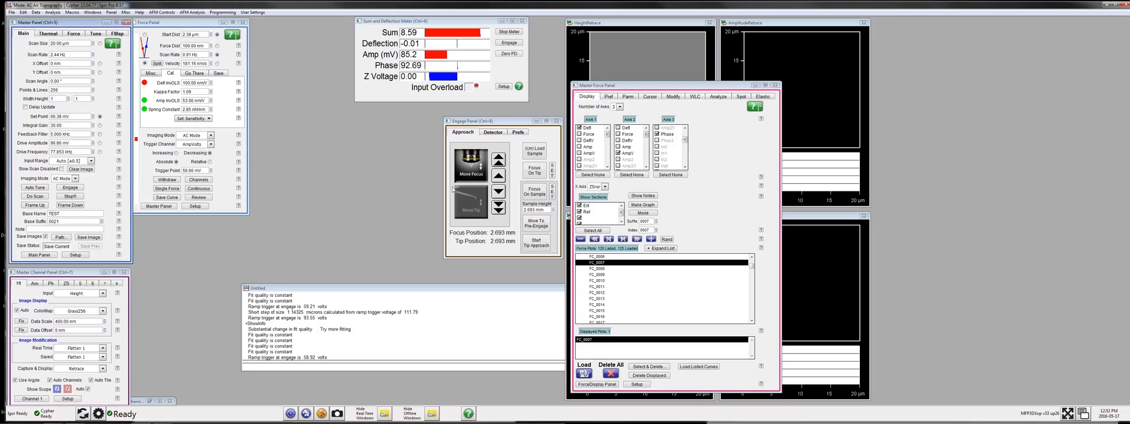
- Repeat the motorized tip approach and lower the set point to 63.82 mV
click(535, 241)
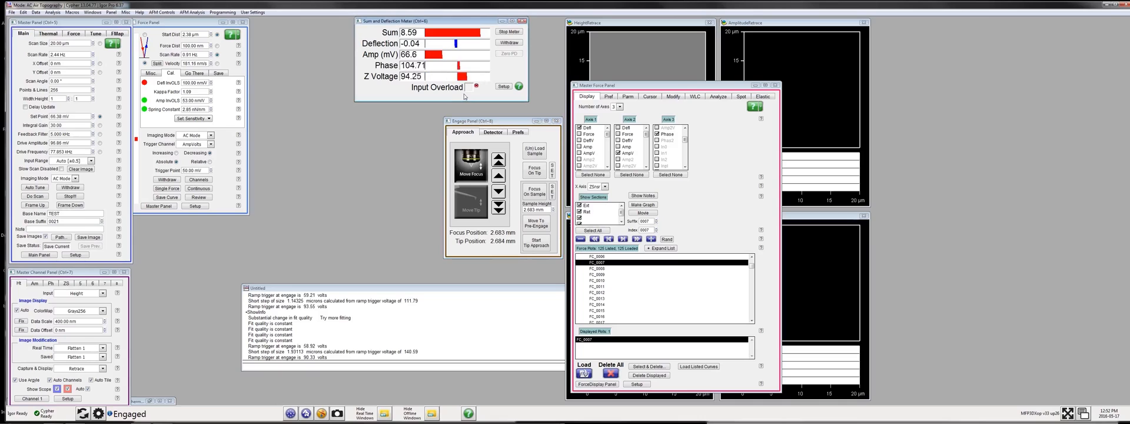
click(100, 118)
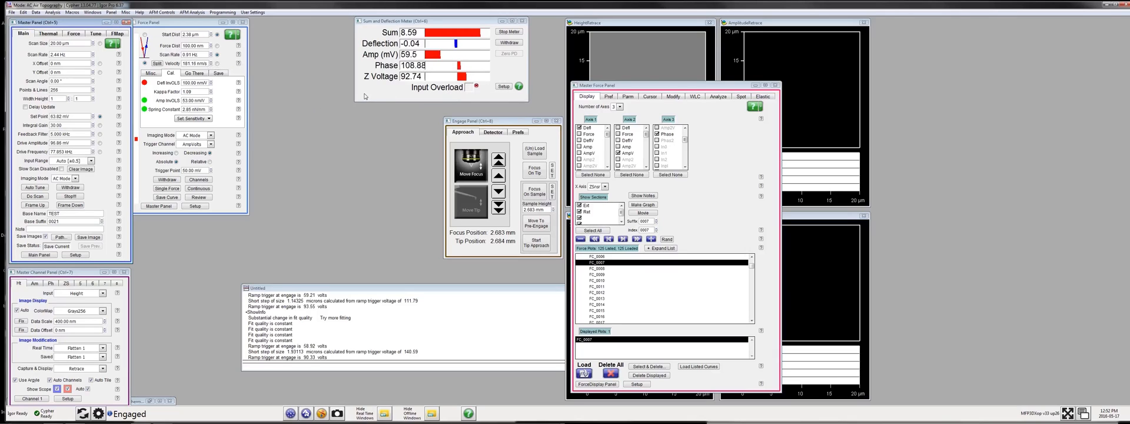
- Set the scan size to 500 nm and start scanning
click(78, 43)
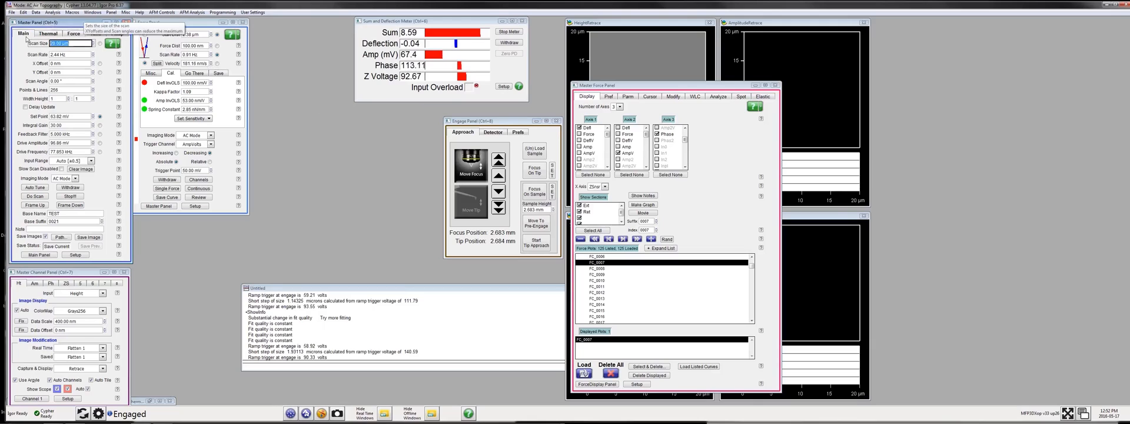
text(1)
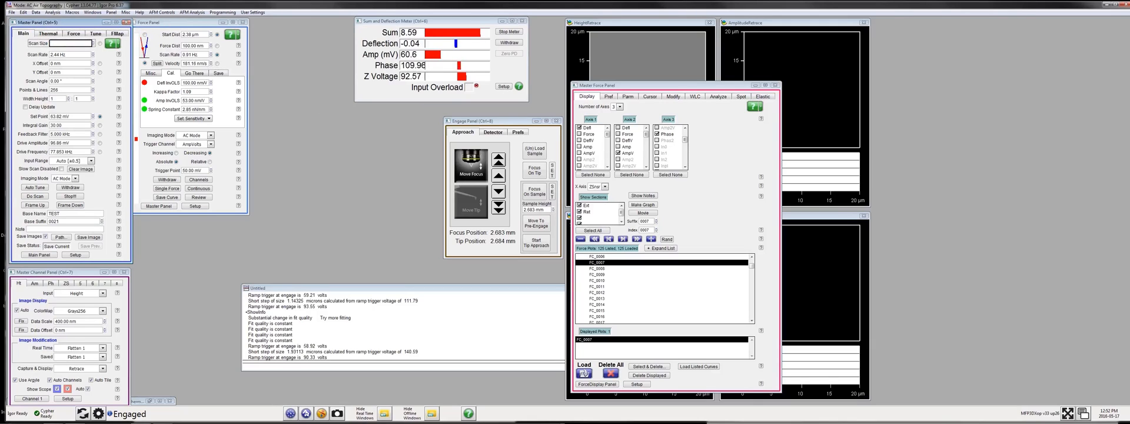
text(500nm)
key(Return)
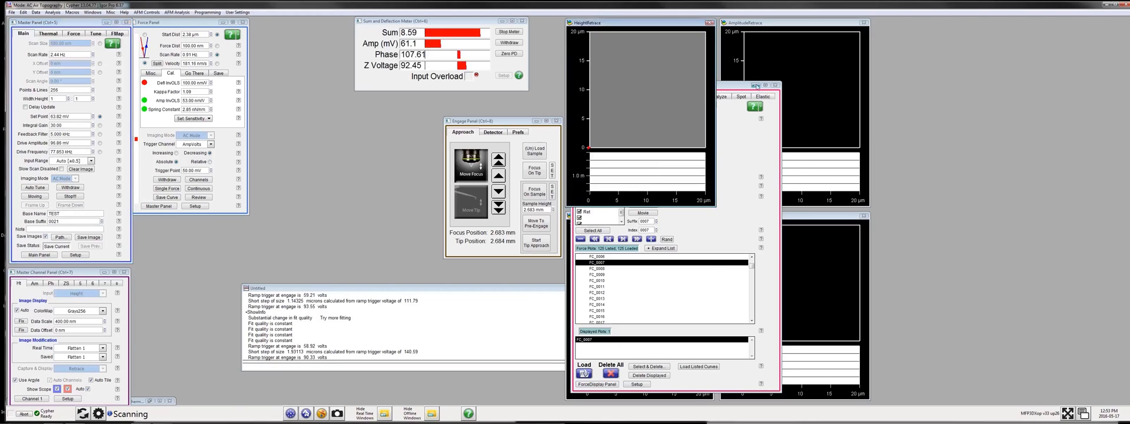
- Clear the Master Force Panel off the image windows and fix the color scale of the height image
click(756, 85)
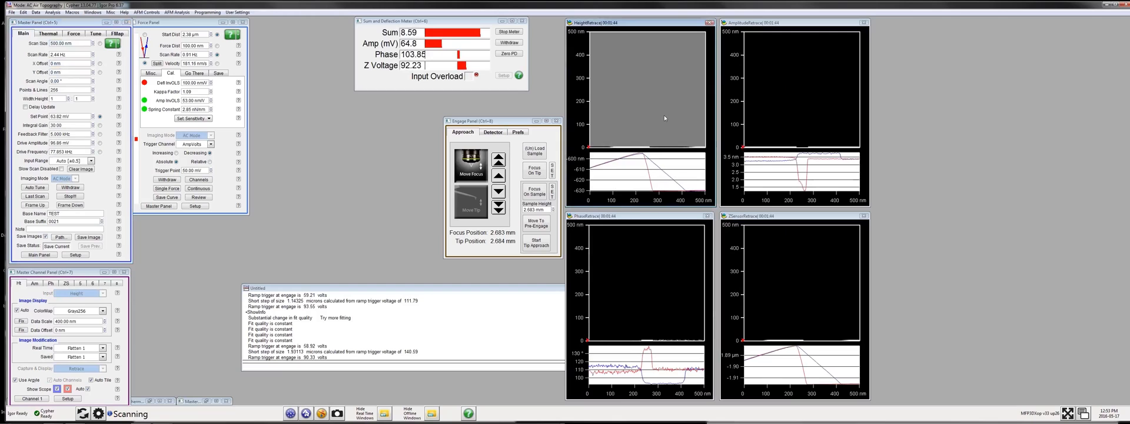
right_click(640, 146)
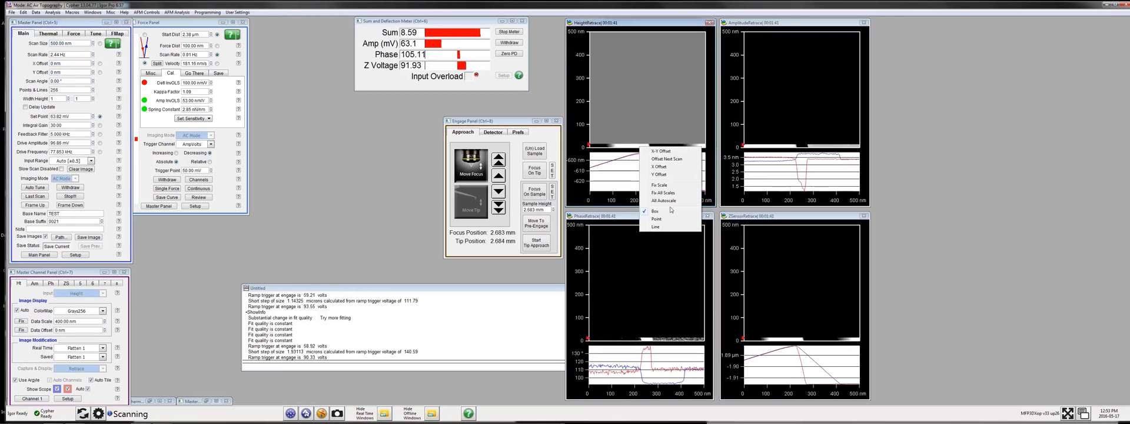
click(676, 185)
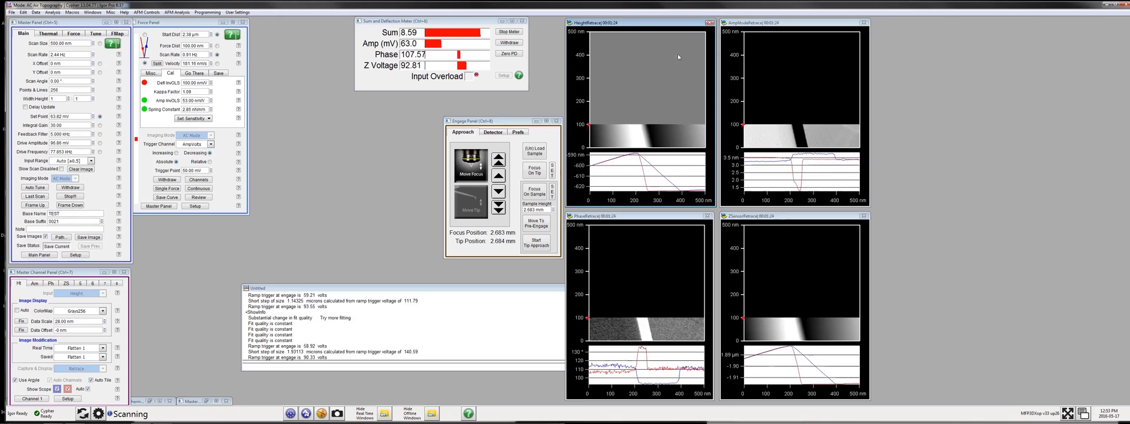
- Offset the scan area in X and Y twice toward the upper-right region of the height image
right_click(696, 43)
click(712, 47)
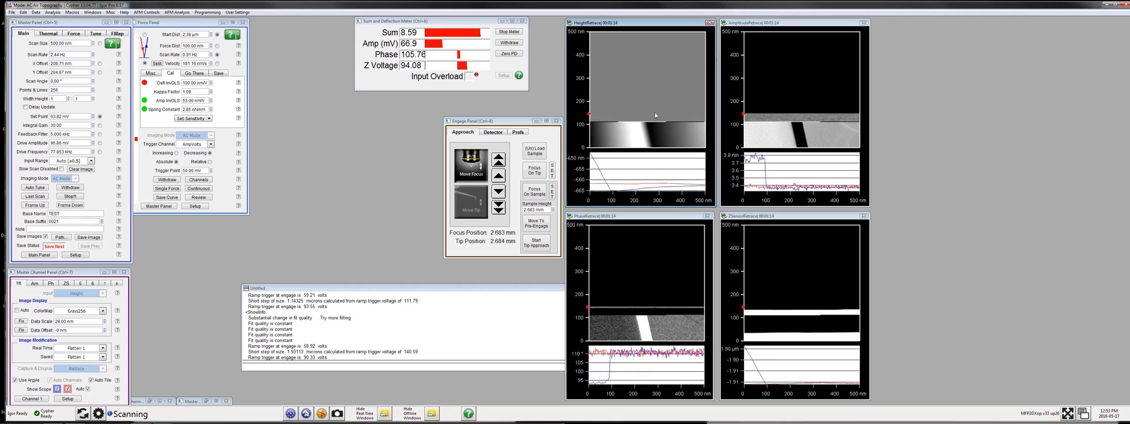
right_click(697, 53)
click(710, 59)
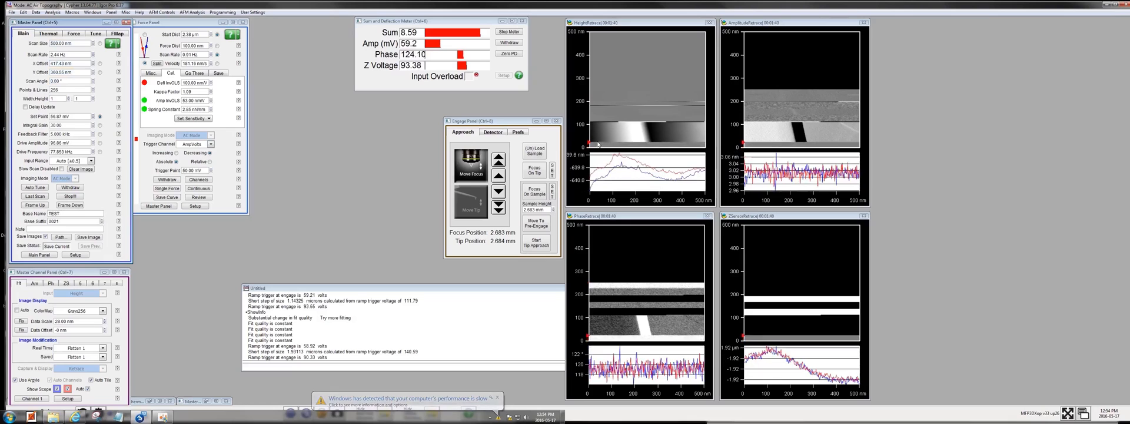
- Mark a small area in the newest scan lines and fix the height image's color scale
drag(597, 142, 613, 146)
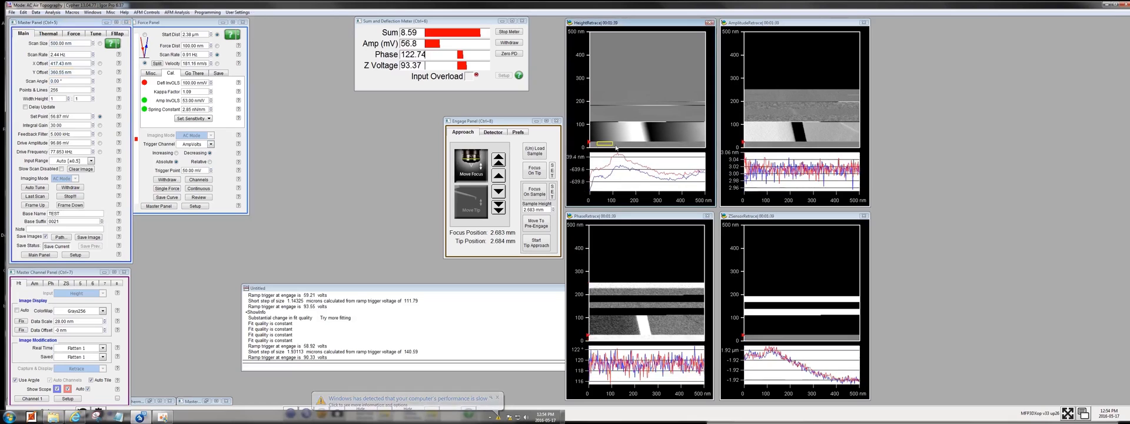
right_click(683, 145)
click(710, 183)
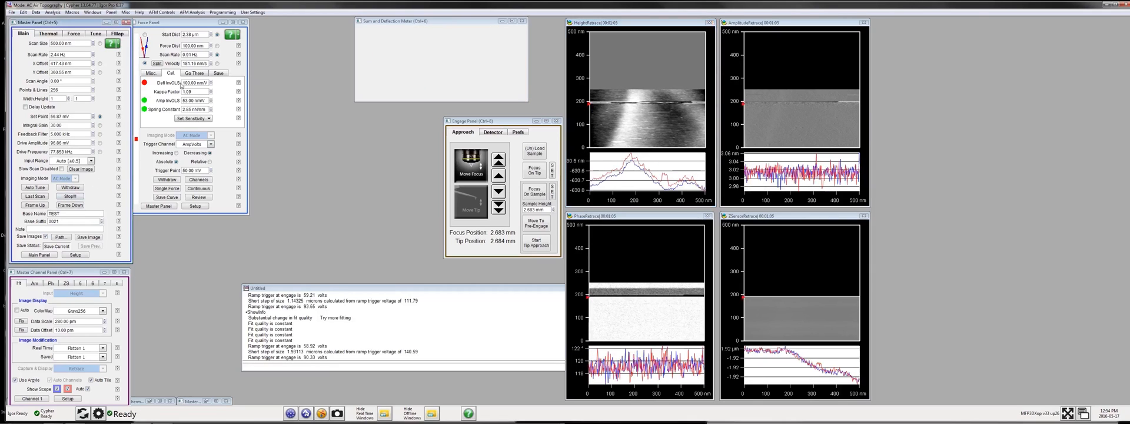
- Open a separate Force Panel and enable the tip and spot markers in its Go There settings
click(74, 34)
click(48, 216)
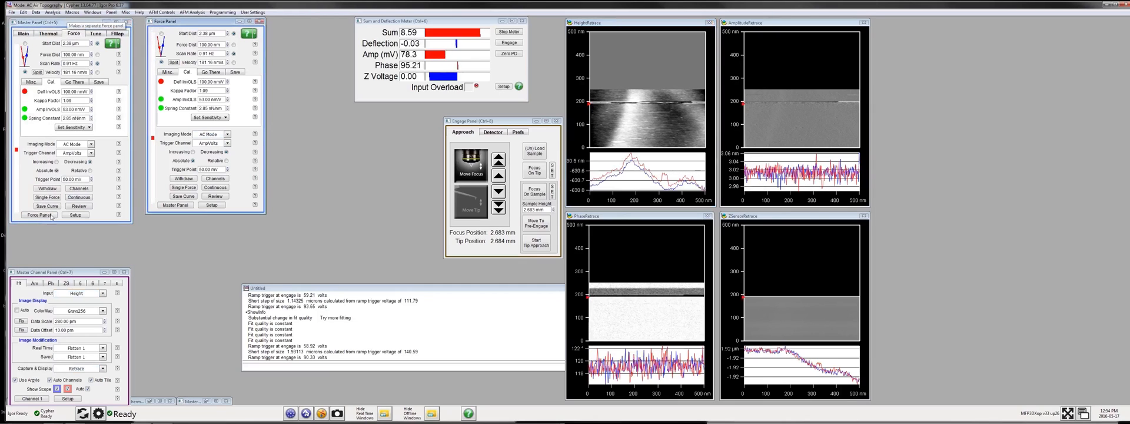
click(211, 72)
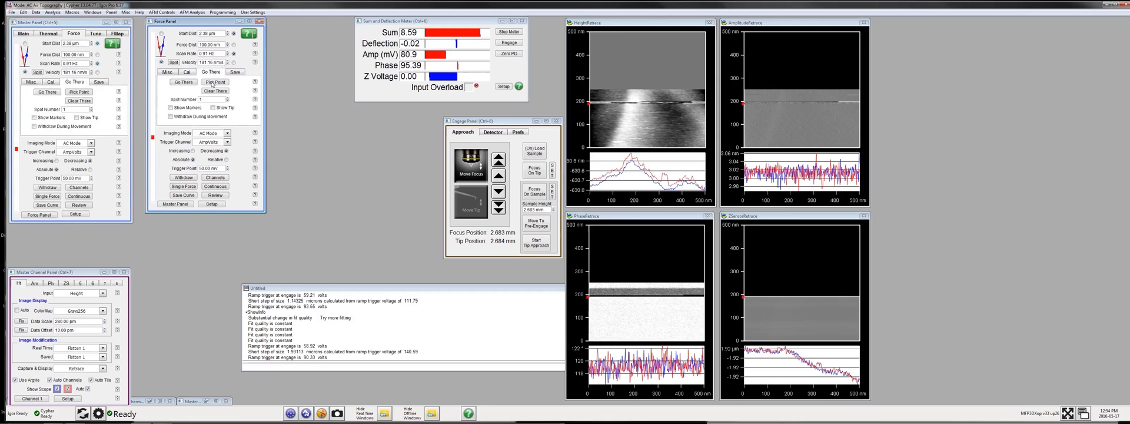
click(213, 108)
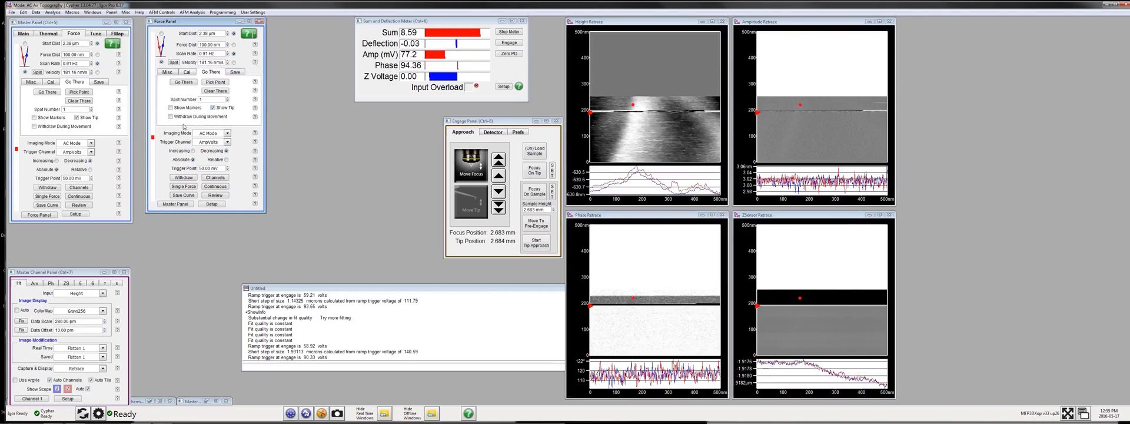
click(170, 107)
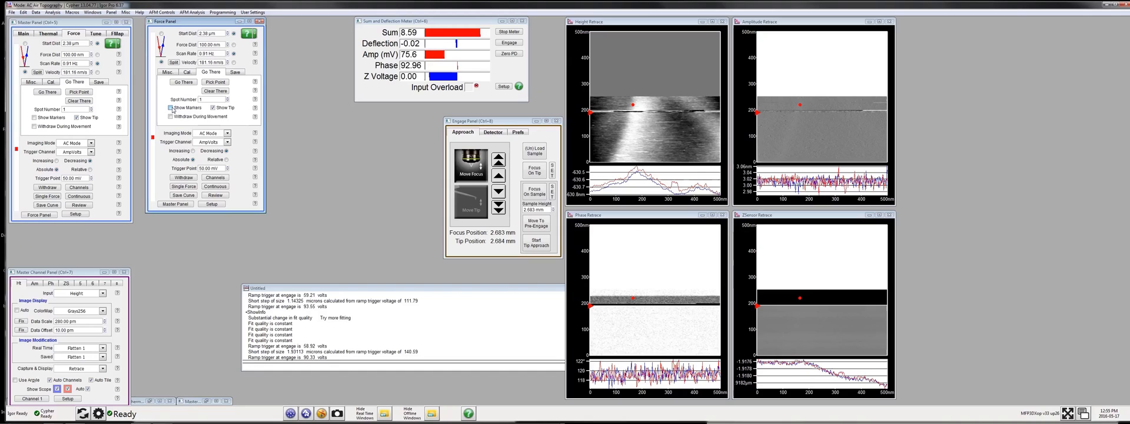
- Pick force curve spots 0 and 1 on the scanned strip of the height image
click(656, 99)
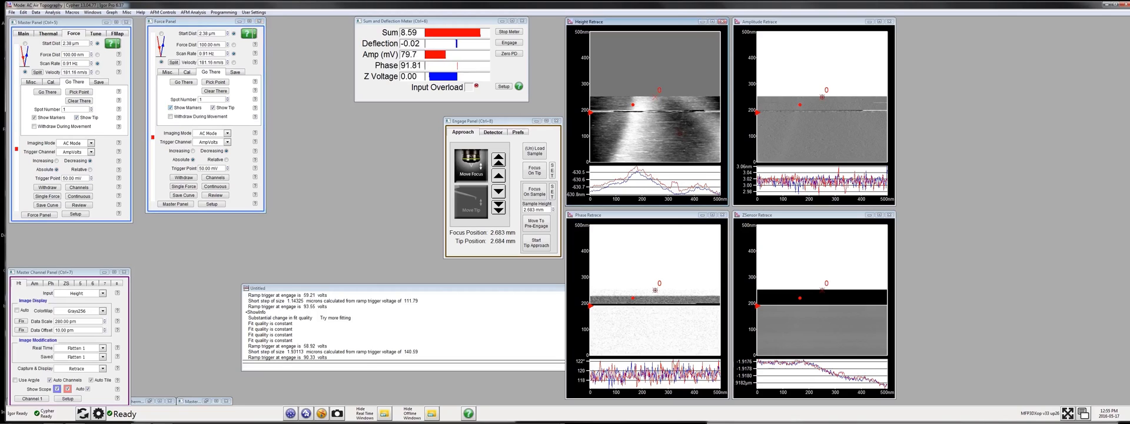
click(215, 83)
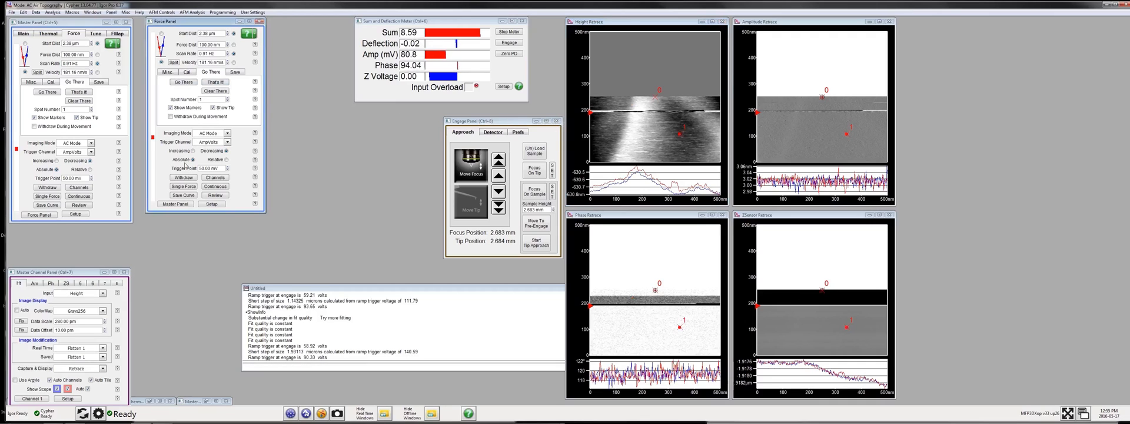
- Set the base name for saved files to "dumb" in the main scan settings
click(20, 36)
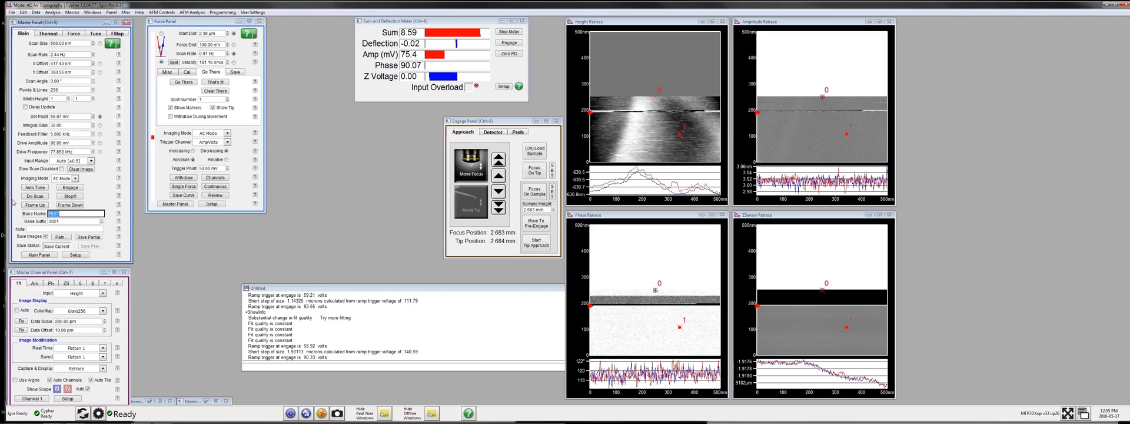
text(dumb)
key(Return)
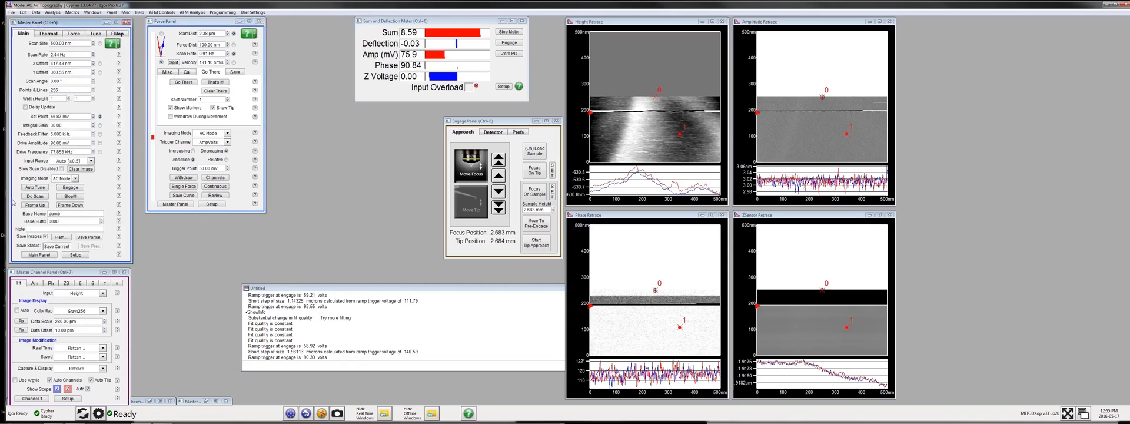
click(76, 214)
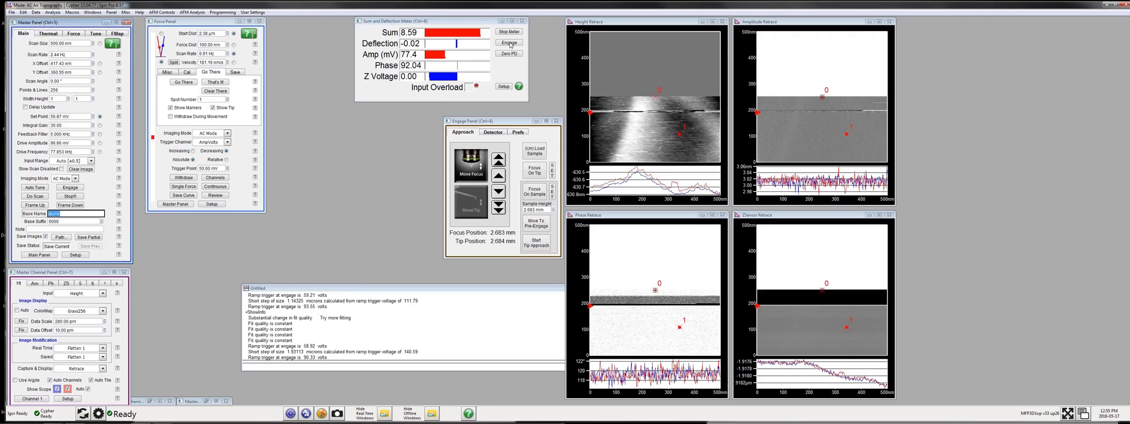
- Engage the tip on the surface and set the force curve's trigger point to 20 mV
click(510, 43)
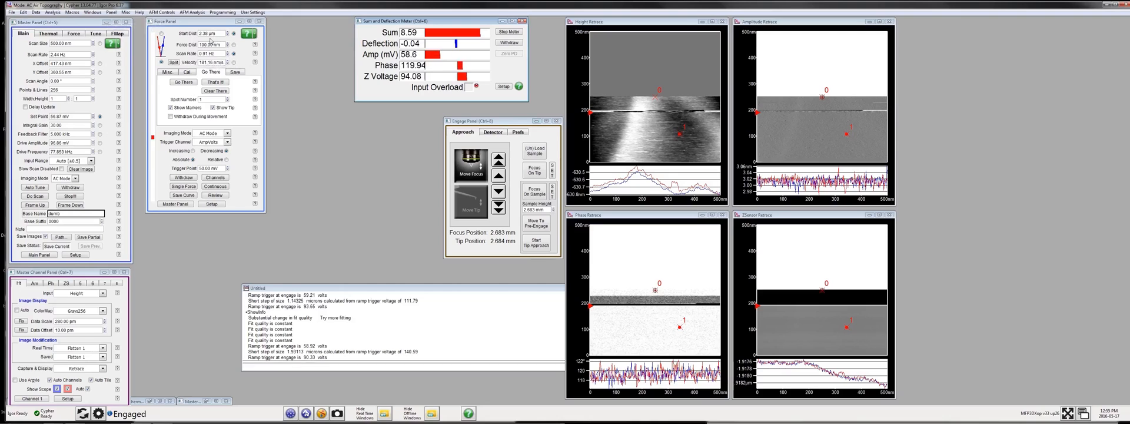
drag(180, 22, 206, 39)
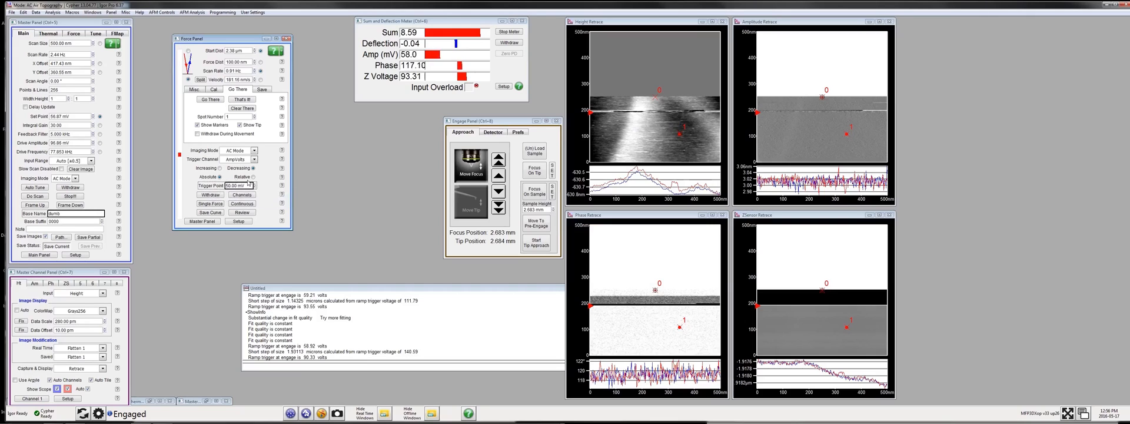
click(228, 186)
key(BackSpace)
text(2)
key(Return)
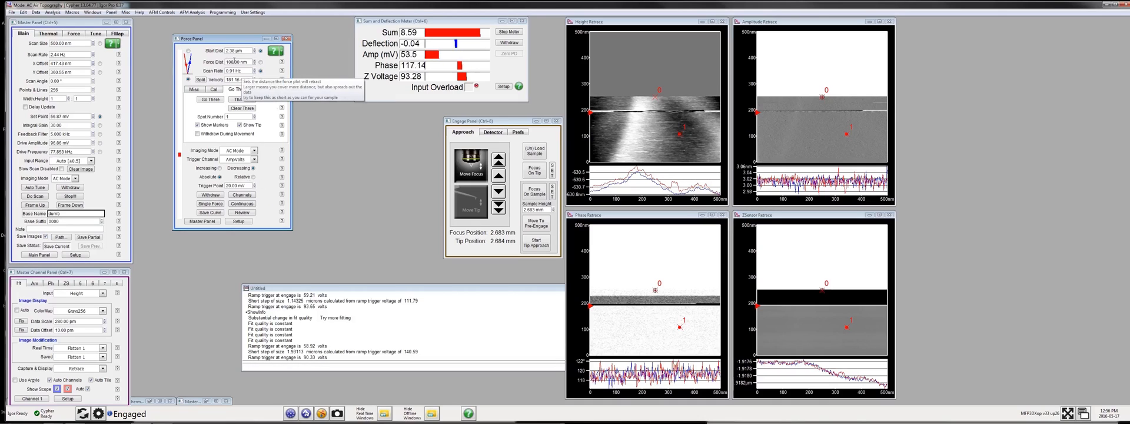
- Set the force distance to 50 nm, run a single force curve and move its graph clear for viewing
drag(235, 61, 206, 61)
text(50)
key(Return)
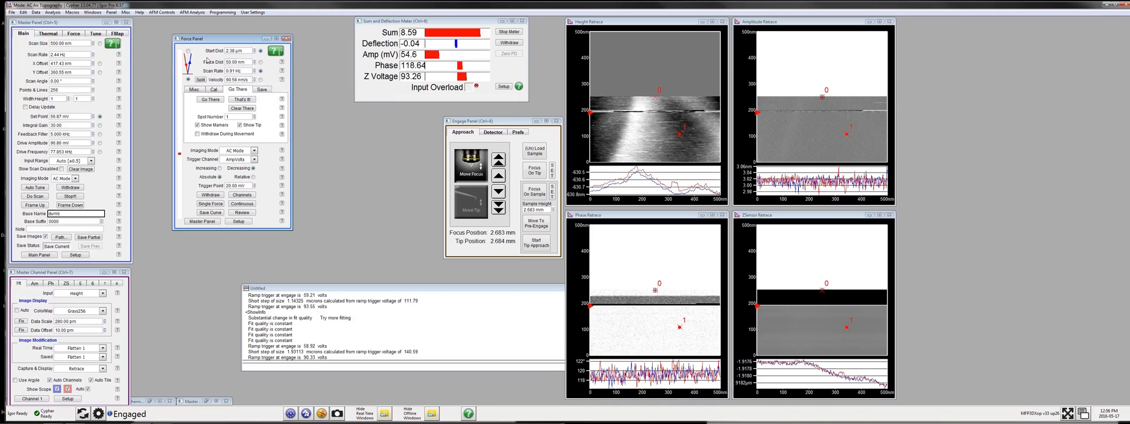
click(213, 206)
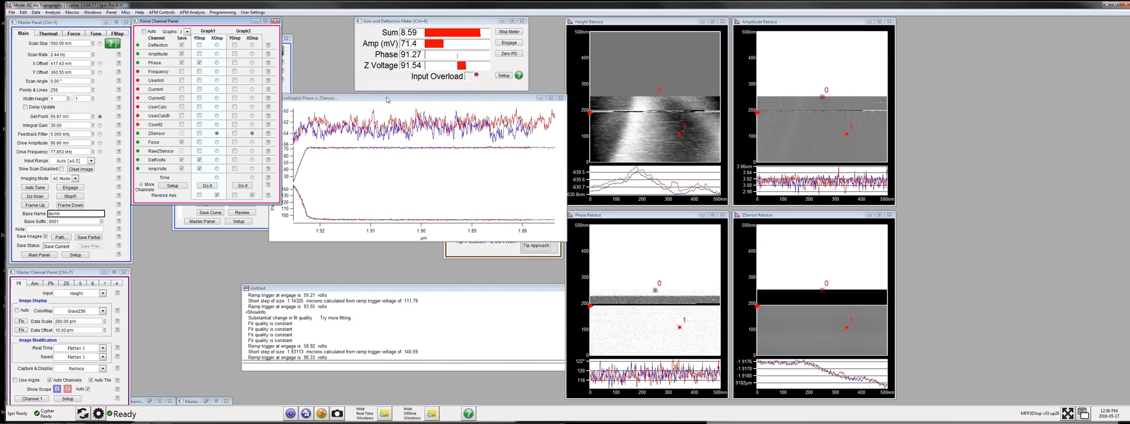
drag(387, 99, 307, 145)
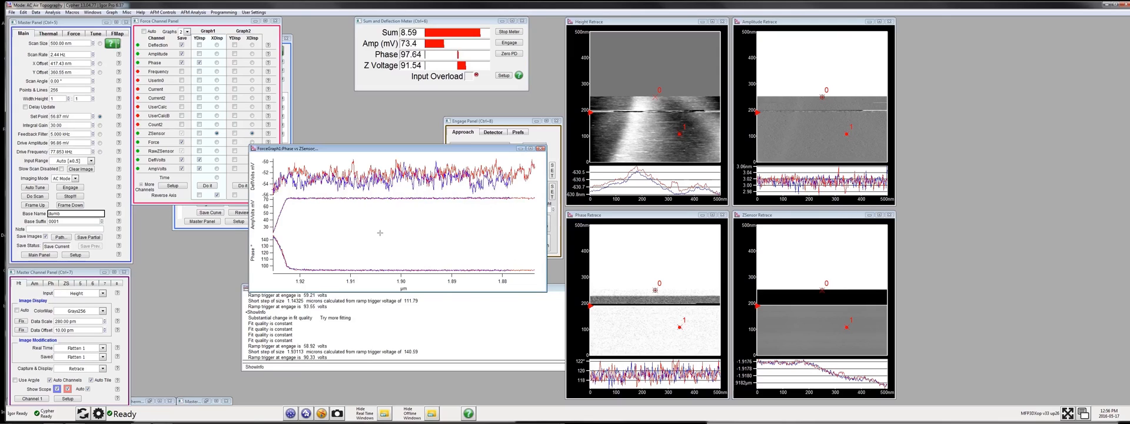
- Show the graph cursors and place a cursor on the flat, off-surface part of the phase trace
key(ctrl+i)
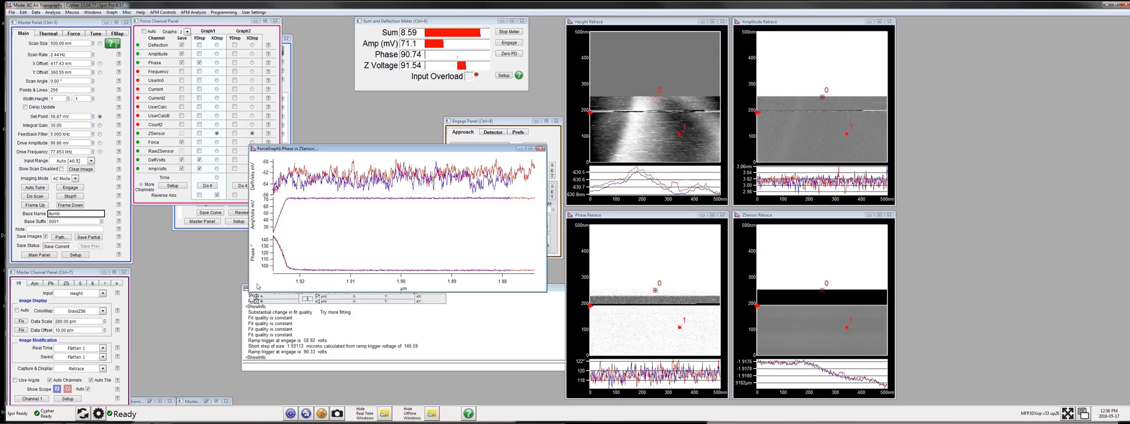
drag(369, 198, 371, 198)
drag(288, 199, 289, 199)
click(370, 199)
click(400, 199)
mouse_move(402, 199)
mouse_down()
mouse_move(414, 199)
mouse_move(408, 271)
mouse_up()
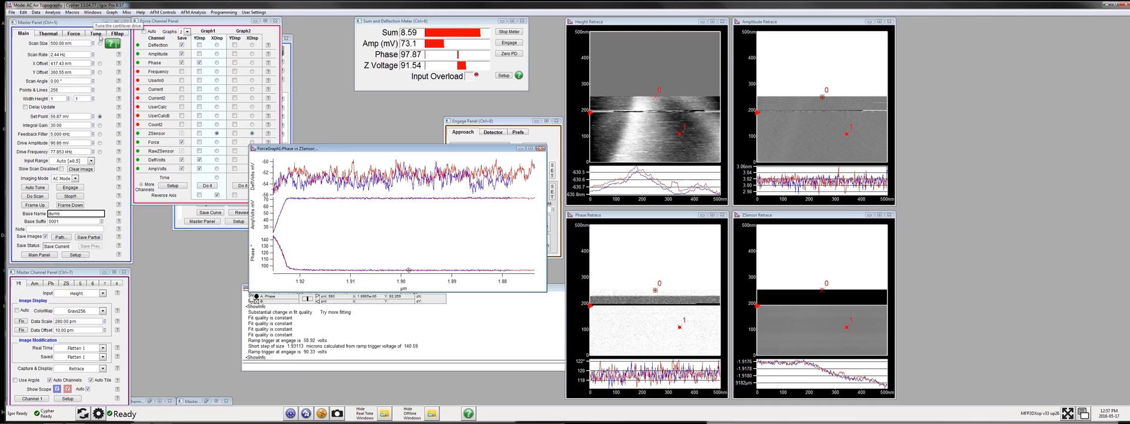
- Set the tune phase offset to 166.42°
click(96, 33)
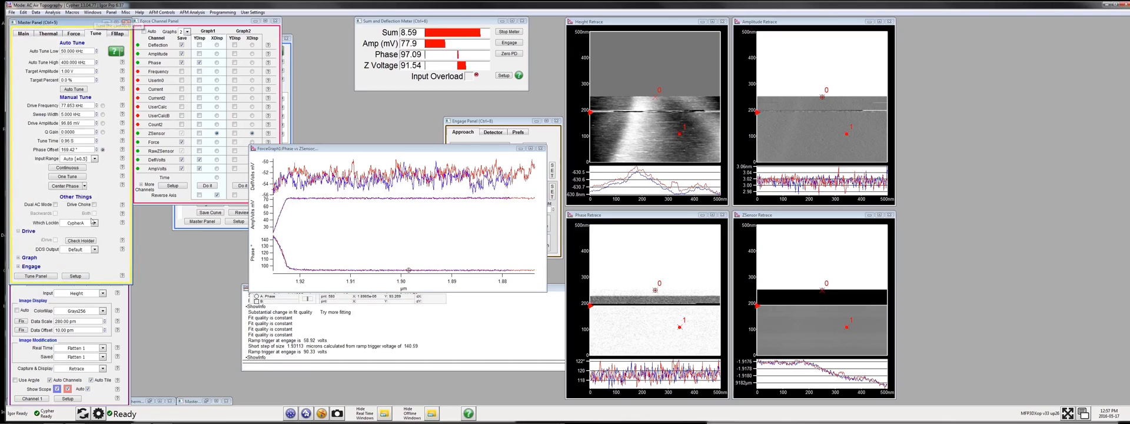
click(68, 149)
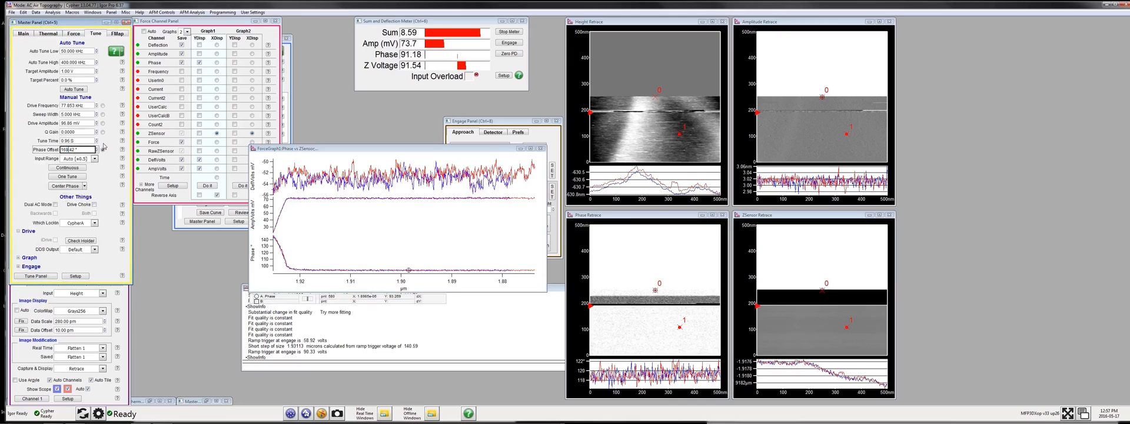
key(BackSpace)
text(6)
key(Return)
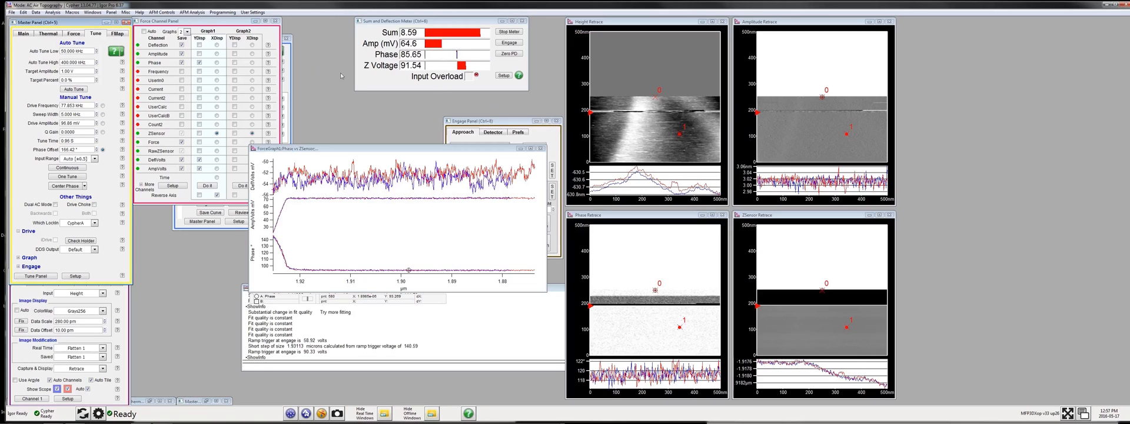
- Run another single force curve and read the off-surface amplitude and phase with graph cursors
click(288, 87)
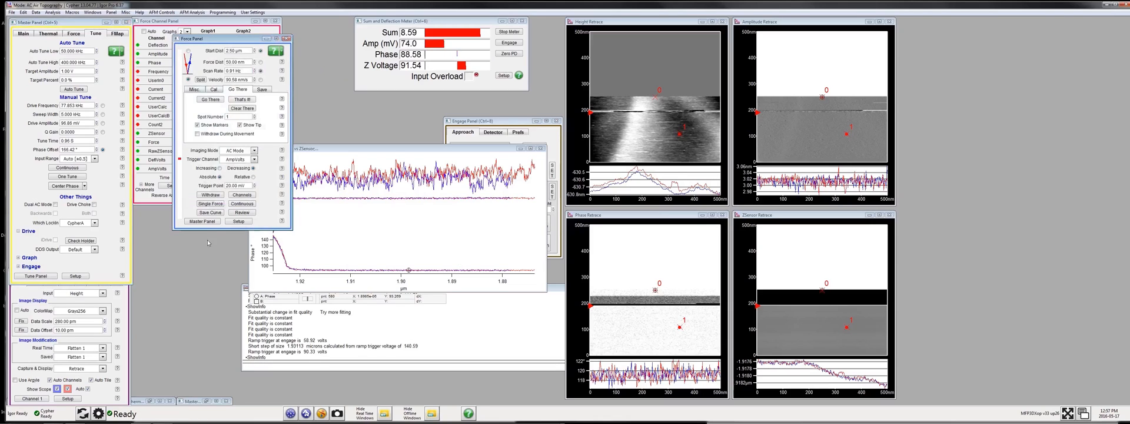
click(211, 203)
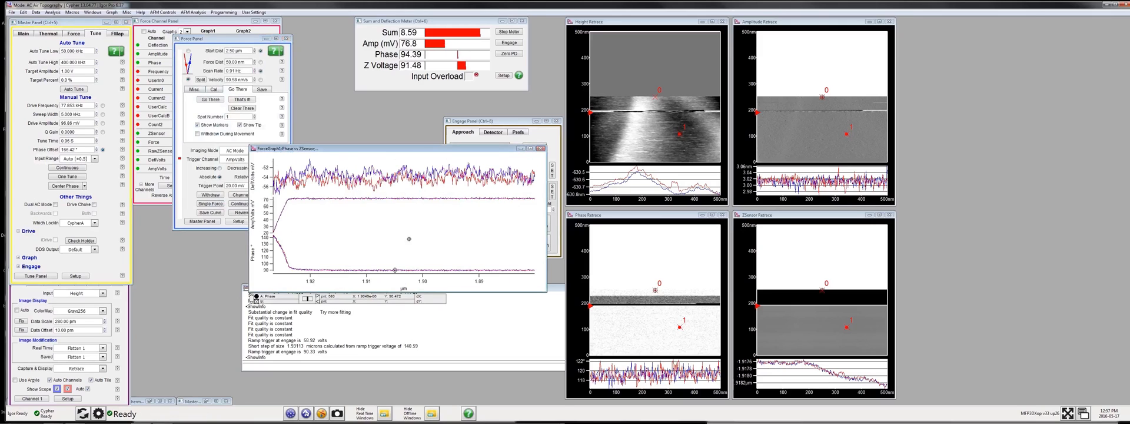
drag(416, 195, 415, 198)
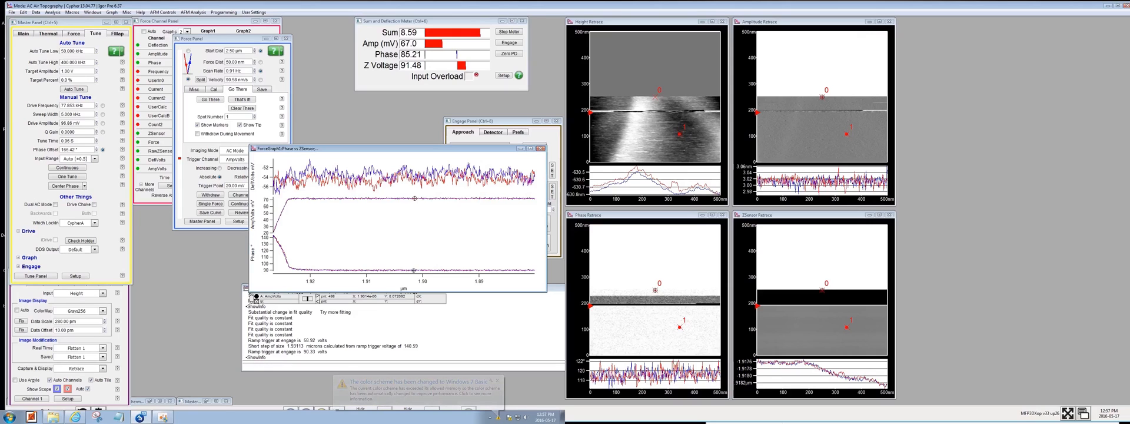
drag(414, 270, 415, 270)
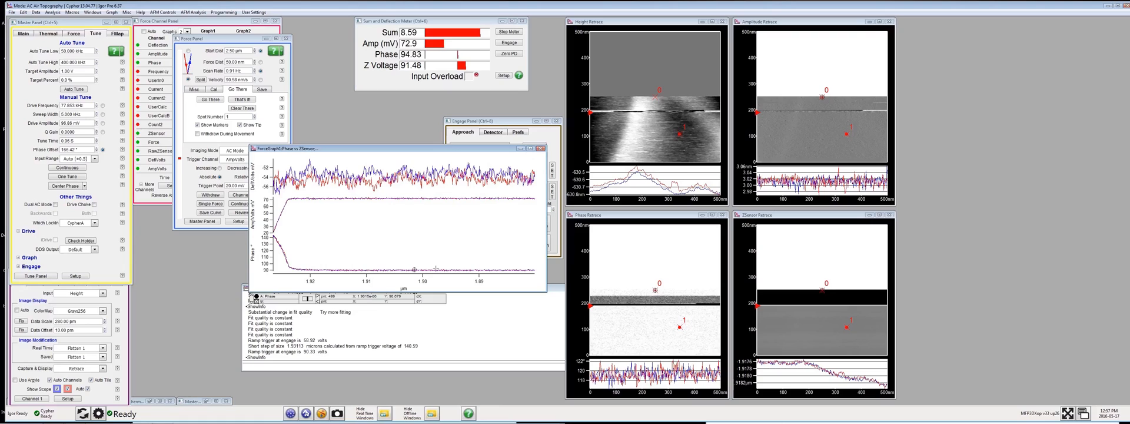
drag(414, 269, 422, 272)
- Turn off the Shake Relay in the thermal operational settings
click(48, 33)
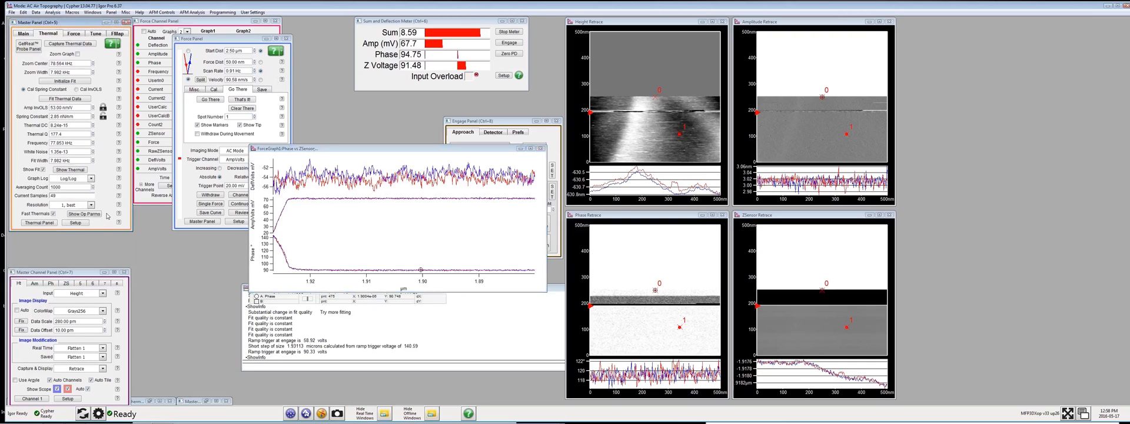
click(97, 216)
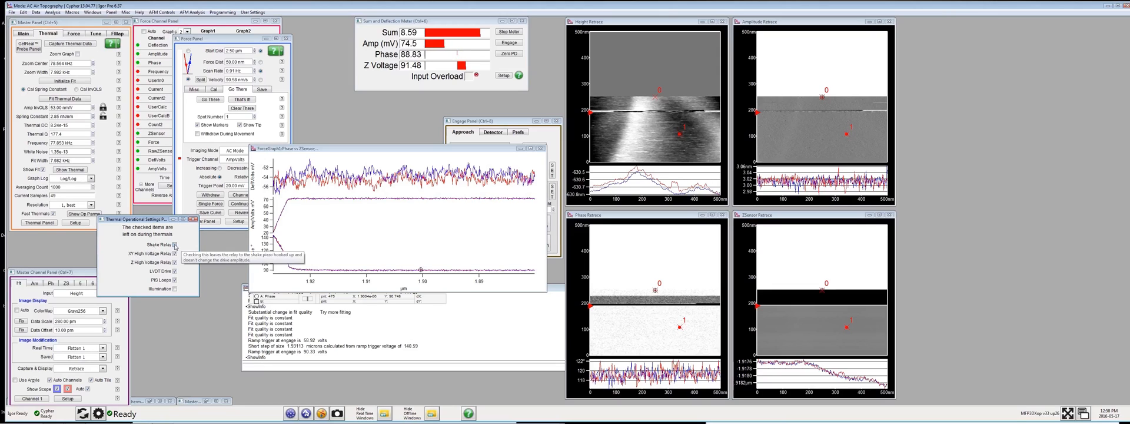
click(174, 244)
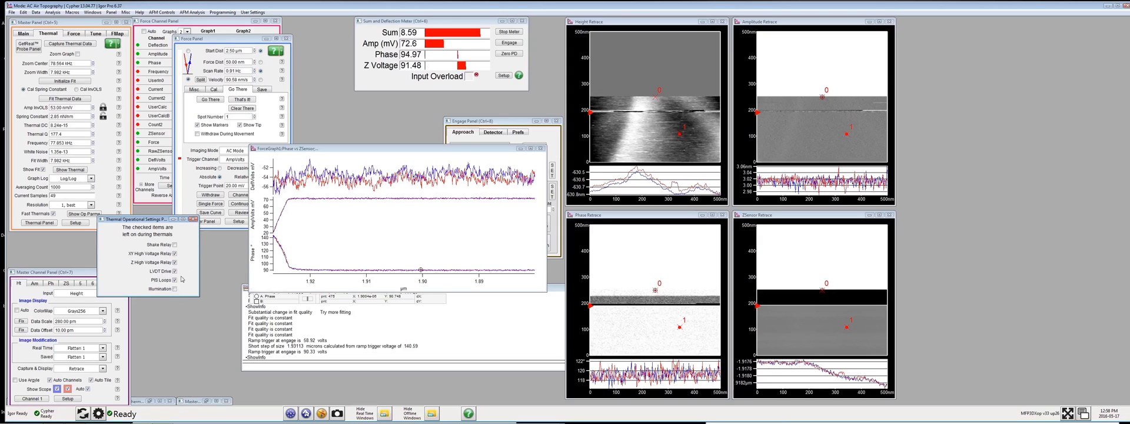
click(108, 189)
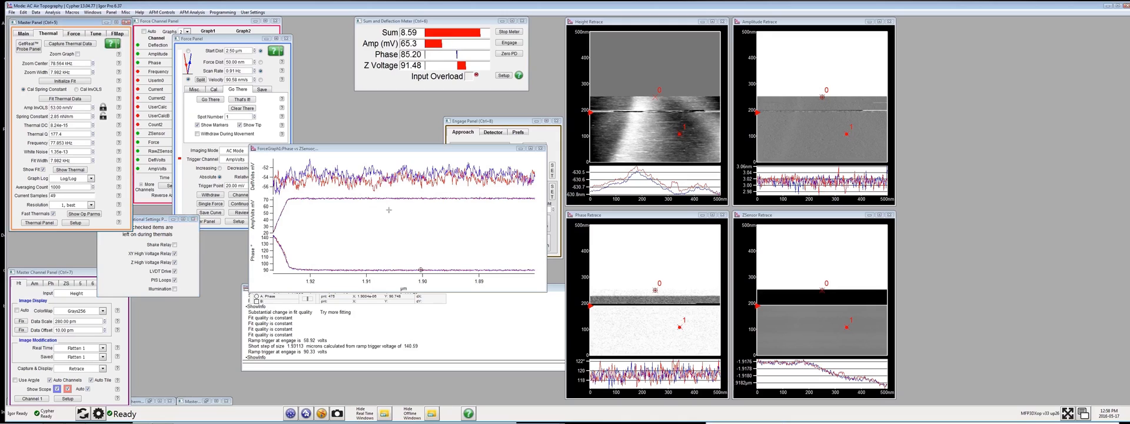
- Capture thermal data for the cantilever and stop once enough samples have accumulated
click(217, 61)
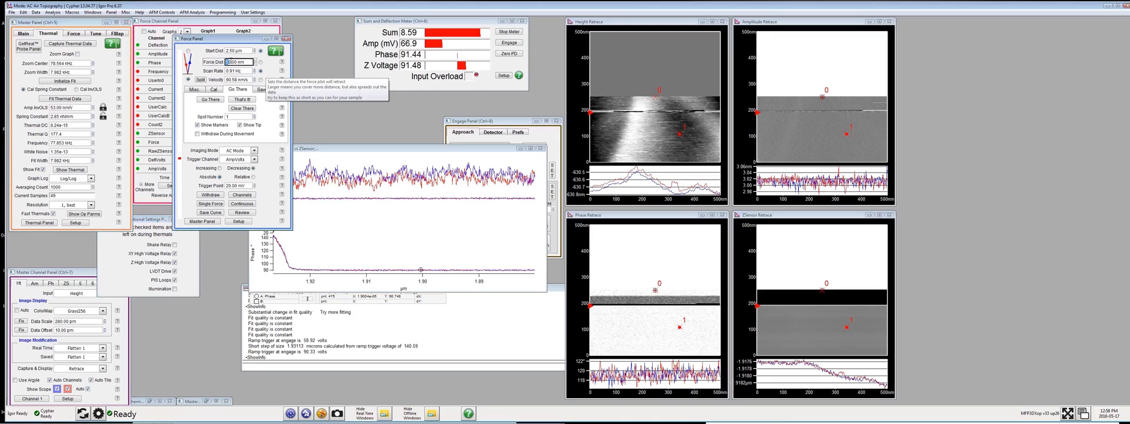
click(348, 229)
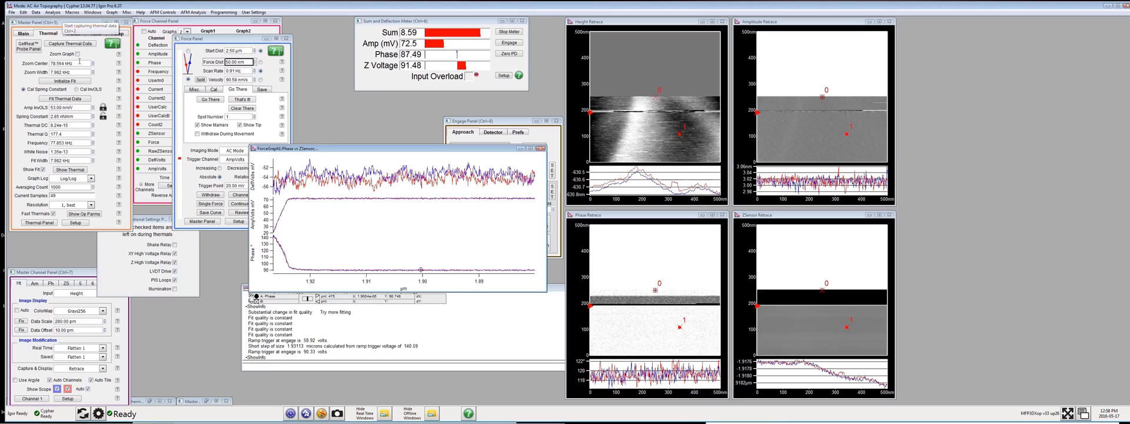
click(70, 44)
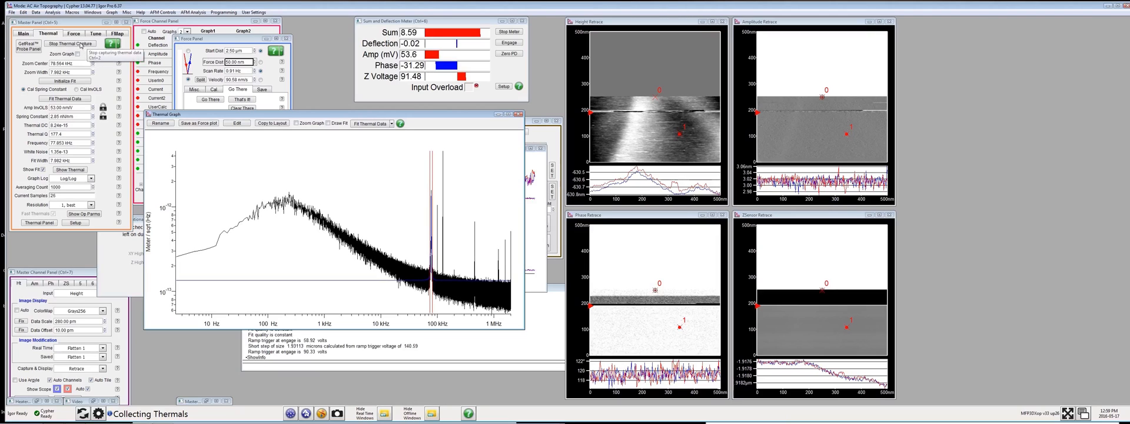
click(79, 44)
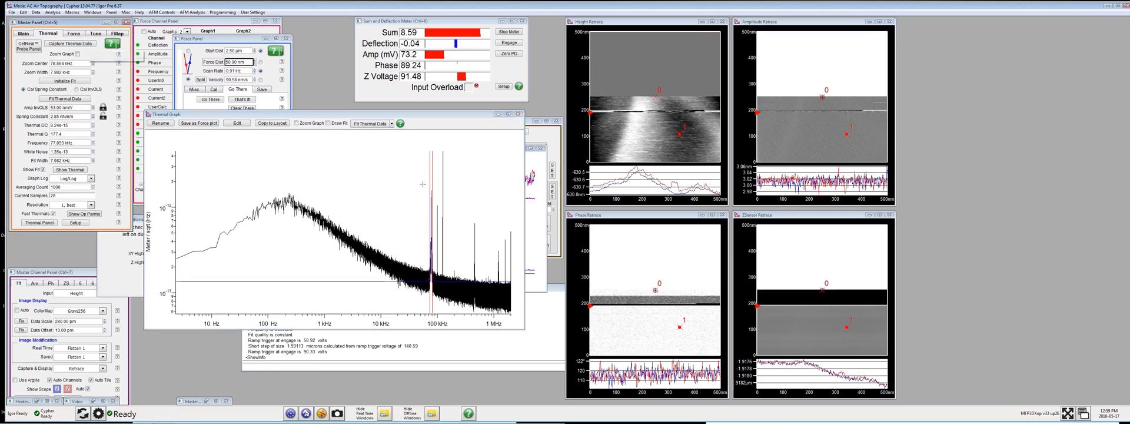
- Expand the thermal graph around the cantilever's resonance peak, then initialize the fit and fit the thermal data
drag(423, 180, 443, 297)
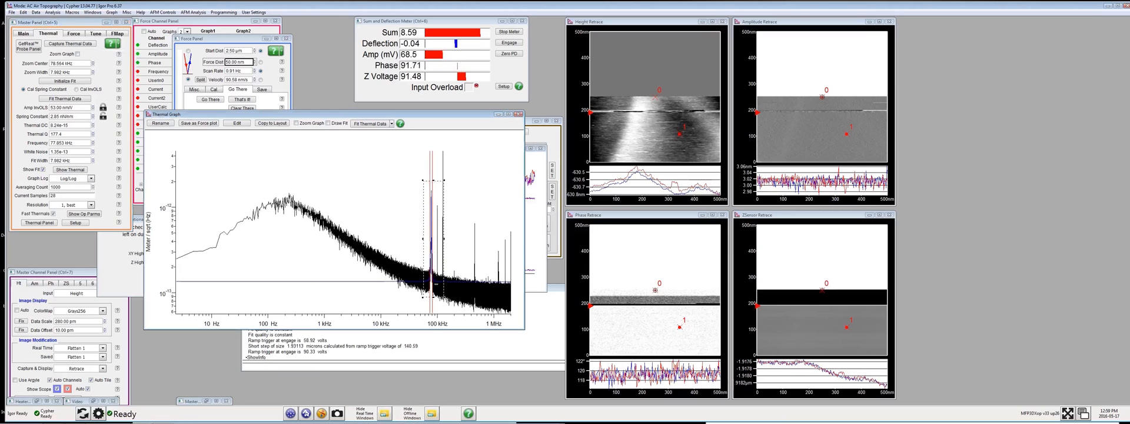
click(437, 283)
click(454, 287)
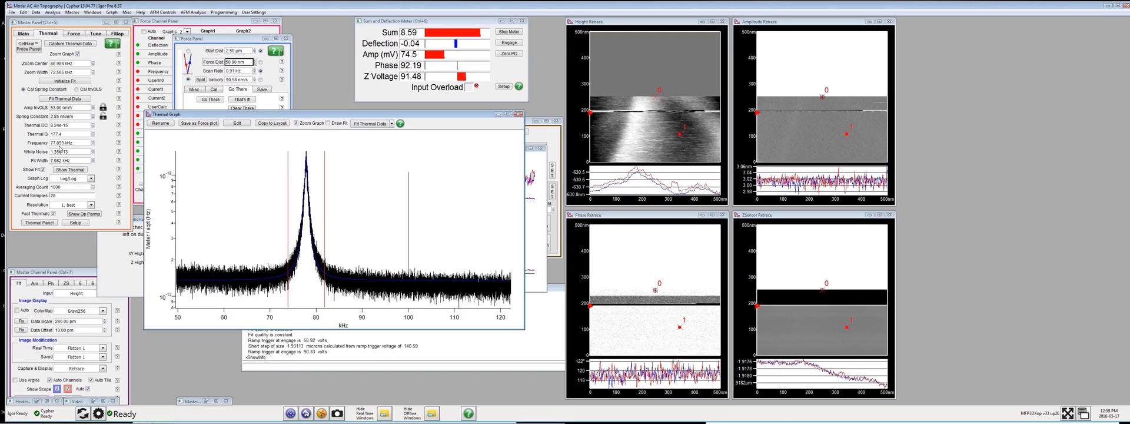
click(70, 82)
click(72, 100)
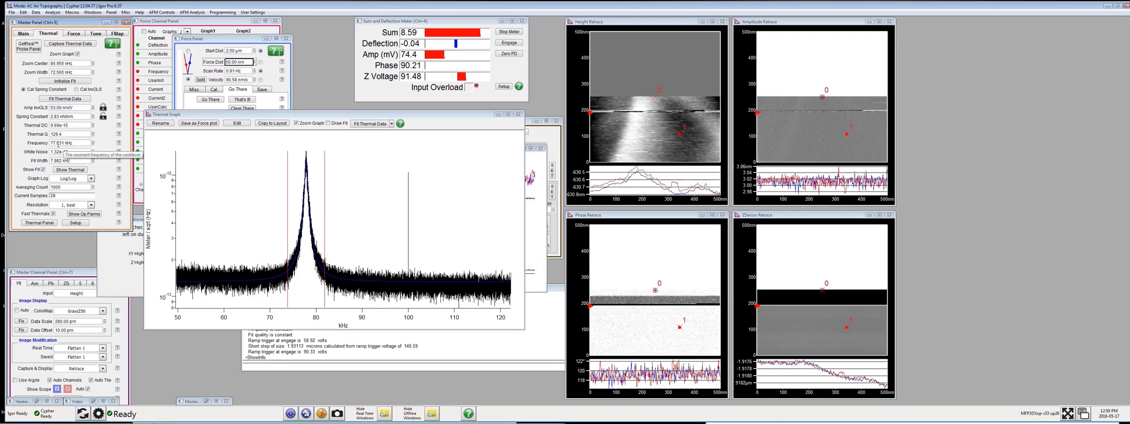
- Copy the fitted thermal frequency into the drive frequency, setting it to 77.831 kHz
drag(77, 143, 47, 144)
key(ctrl+c)
click(24, 34)
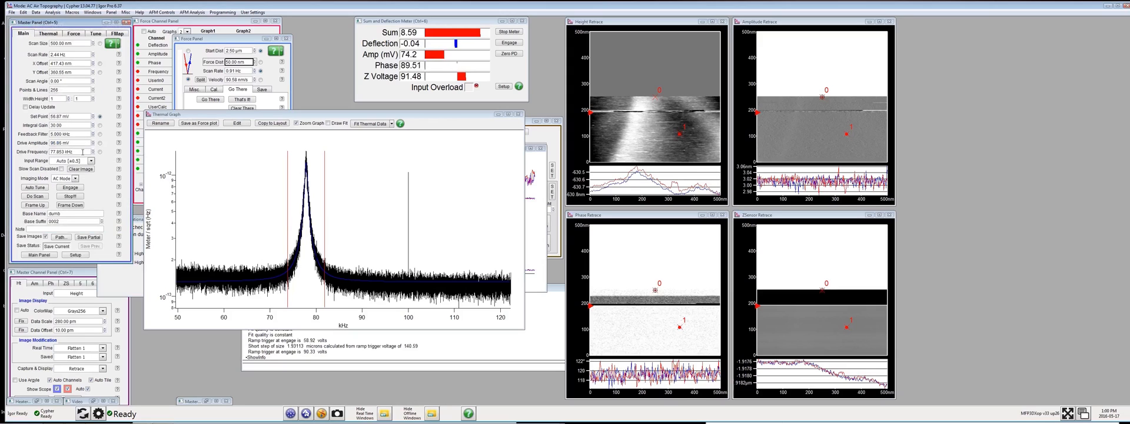
drag(83, 151, 29, 143)
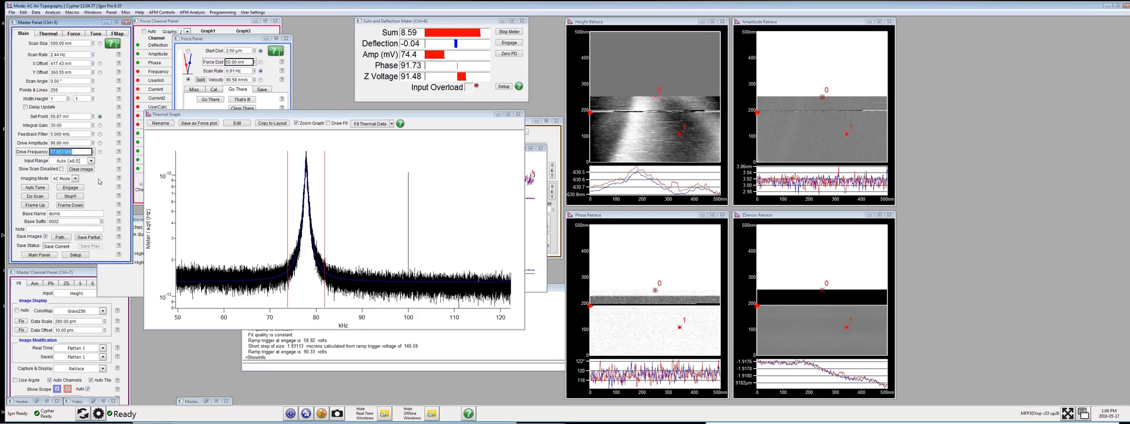
key(ctrl+v)
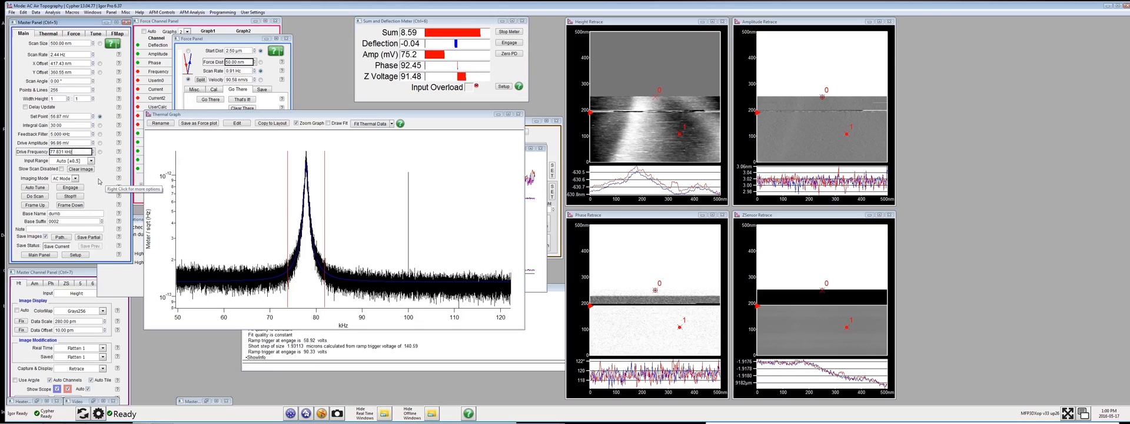
key(Return)
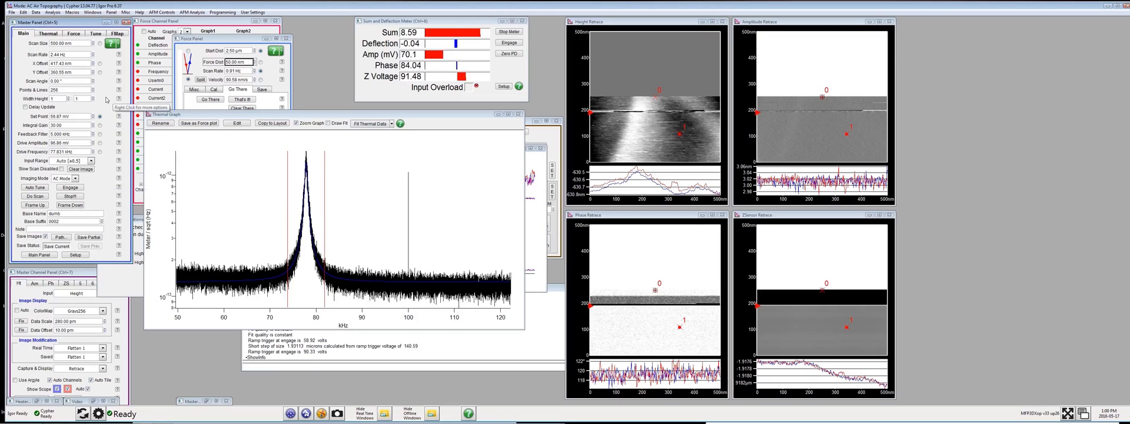
- Take a single force curve and place the cursor on the flat, off-surface part of the phase trace
click(499, 115)
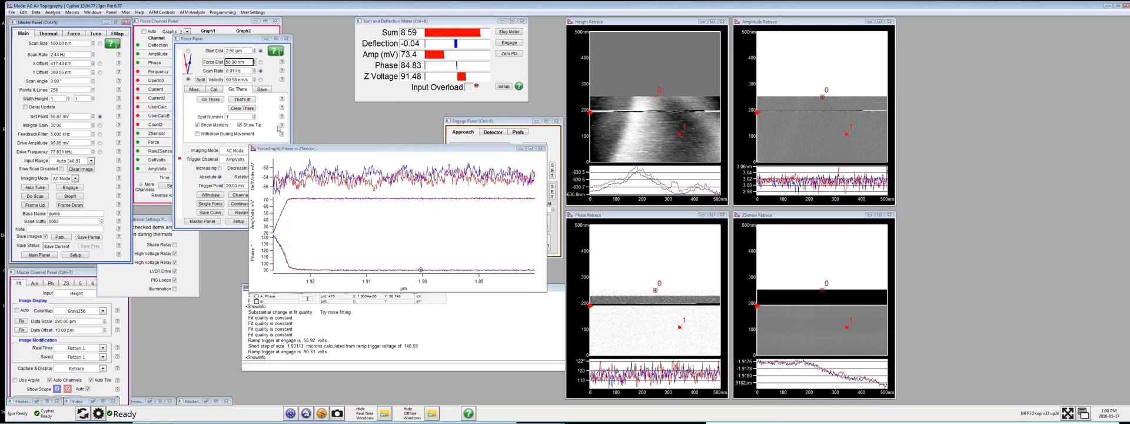
click(270, 132)
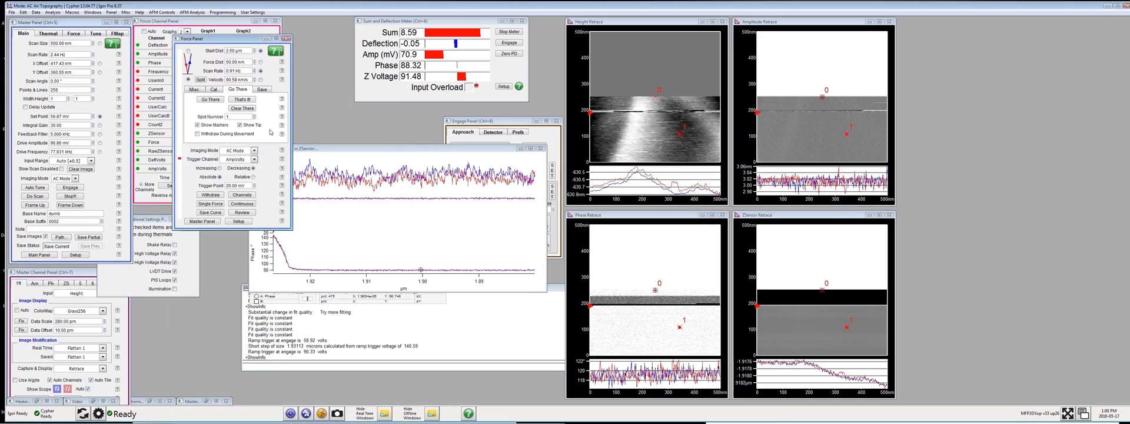
click(210, 204)
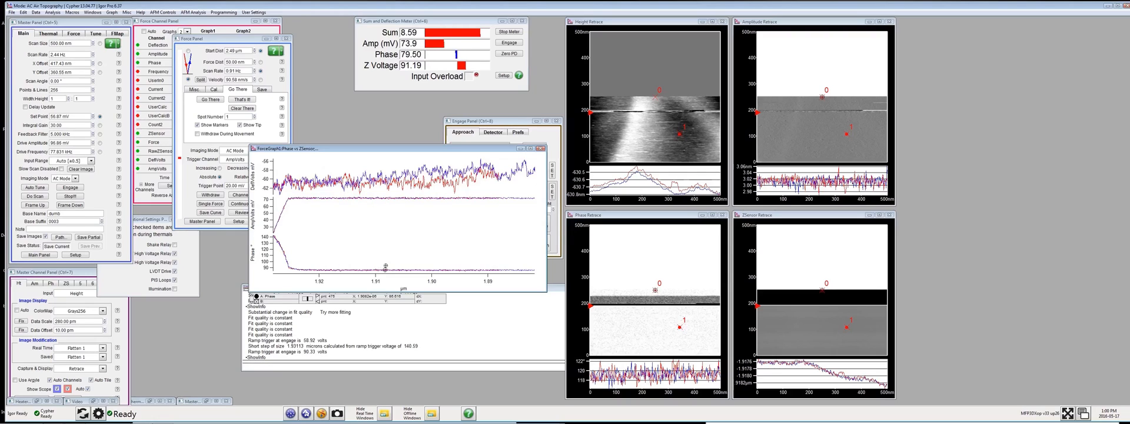
drag(392, 199, 392, 199)
drag(388, 270, 388, 271)
- Set the tune phase offset to 170.42°
click(95, 34)
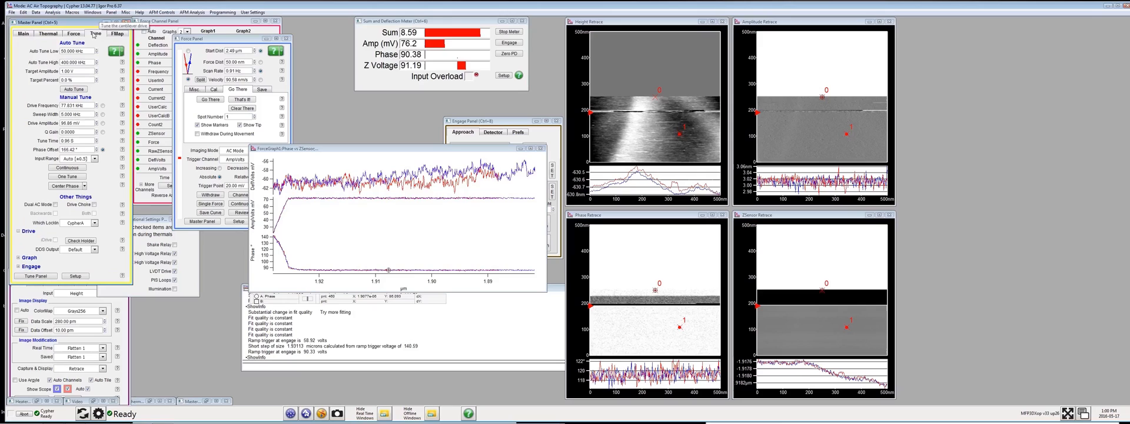
click(69, 149)
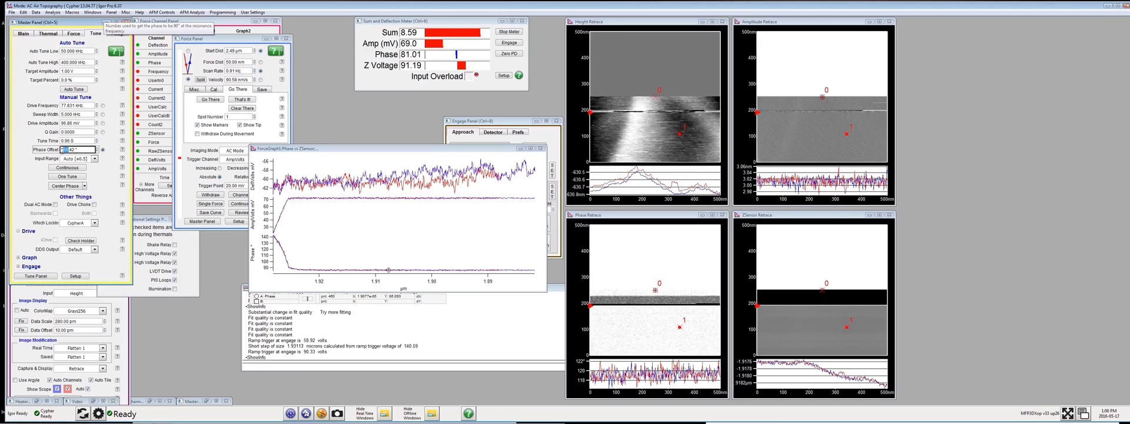
text(70)
key(Return)
text(1)
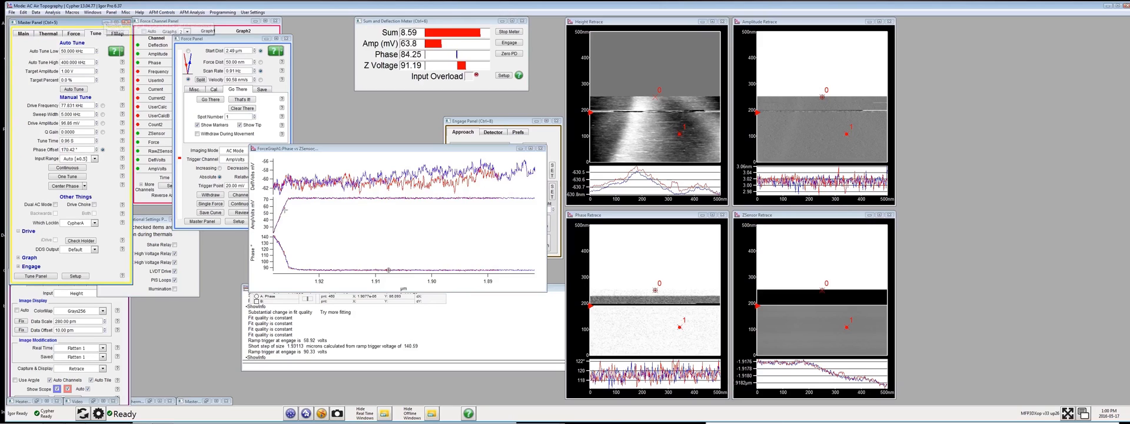
key(Return)
- Take another single force curve and check the off-surface phase at several cursor positions along the trace
click(203, 204)
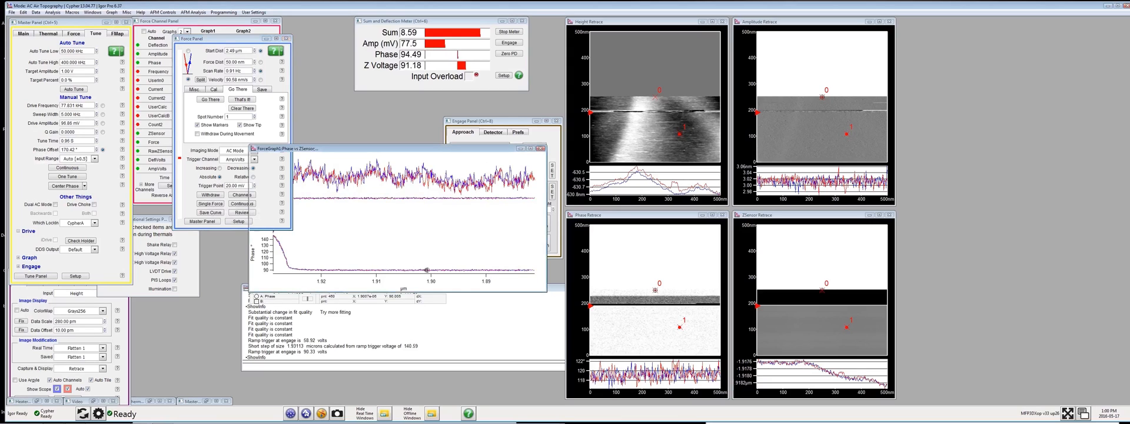
click(428, 271)
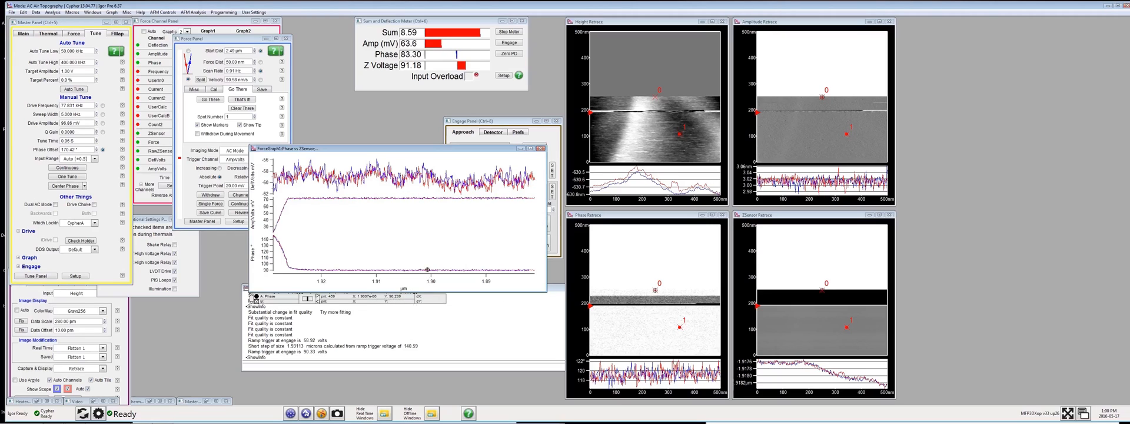
mouse_move(428, 270)
mouse_down()
mouse_move(282, 248)
mouse_move(421, 271)
mouse_up()
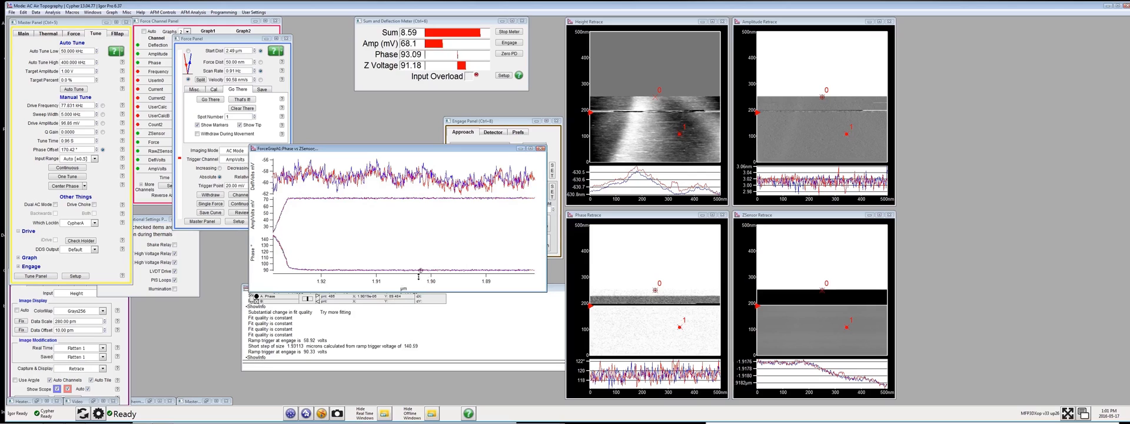
drag(422, 271, 437, 271)
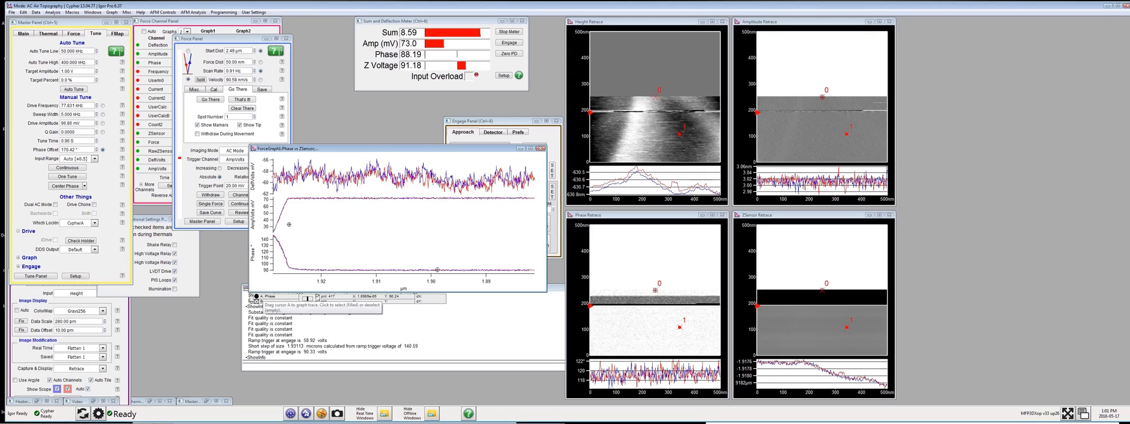
- Place both cursors on the sloped contact part of the amplitude curve and calibrate the AmpInvOLS sensitivity from it
drag(285, 206, 285, 205)
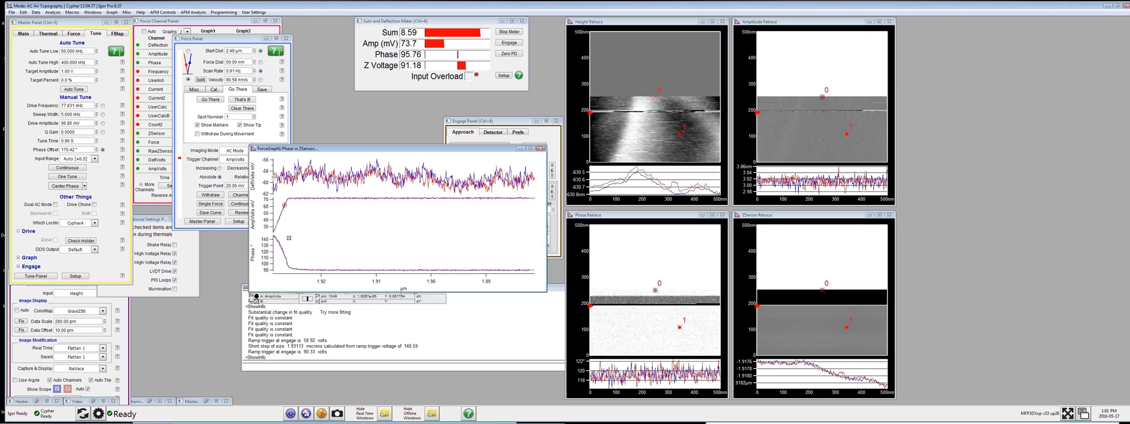
drag(289, 237, 277, 227)
drag(277, 226, 277, 225)
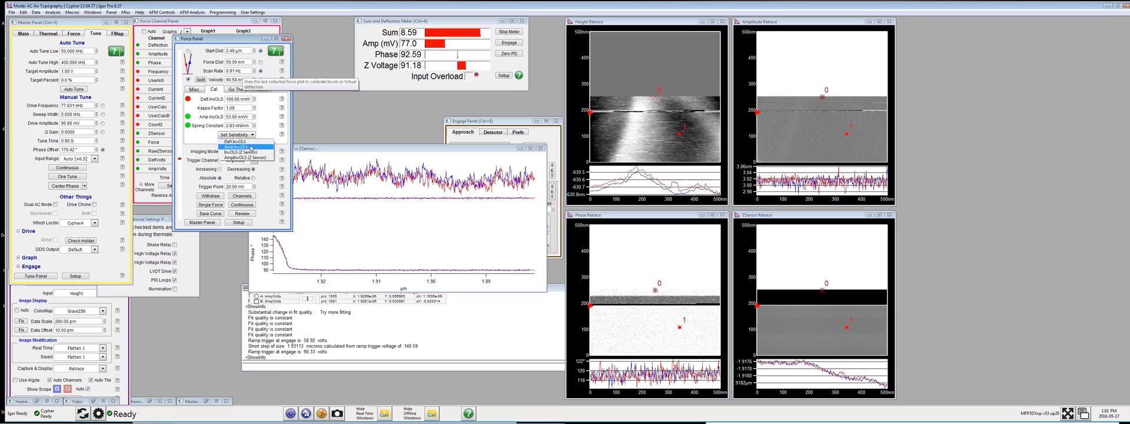
click(244, 148)
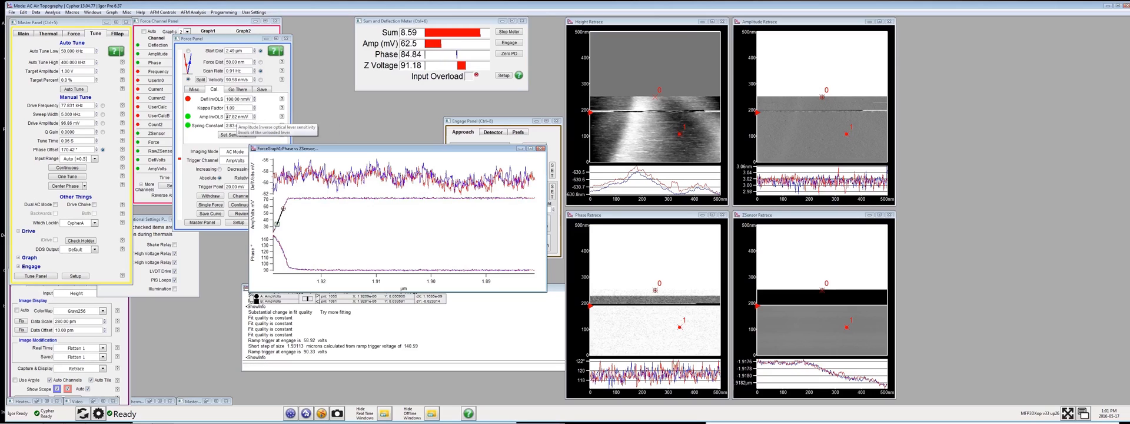
- Refit the thermal data with the newly calibrated Amp InvOLS to update the spring constant
click(226, 117)
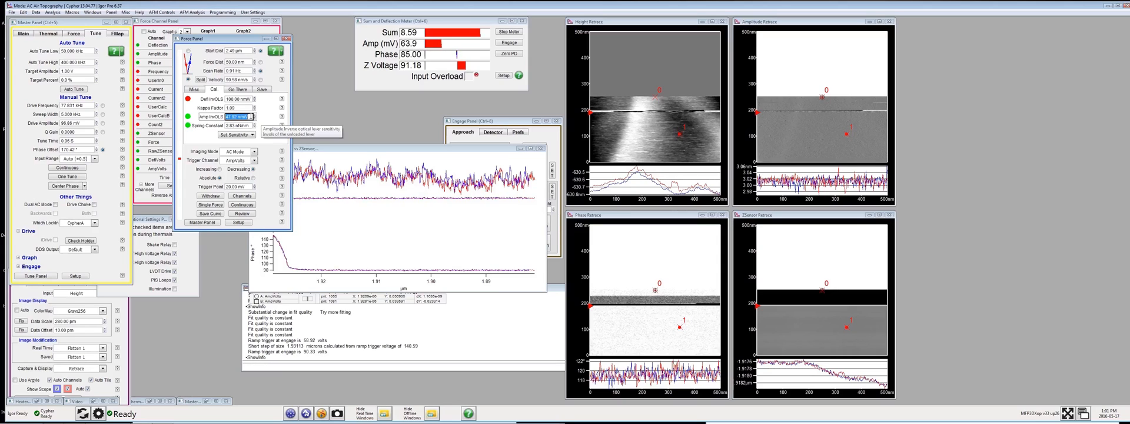
click(47, 34)
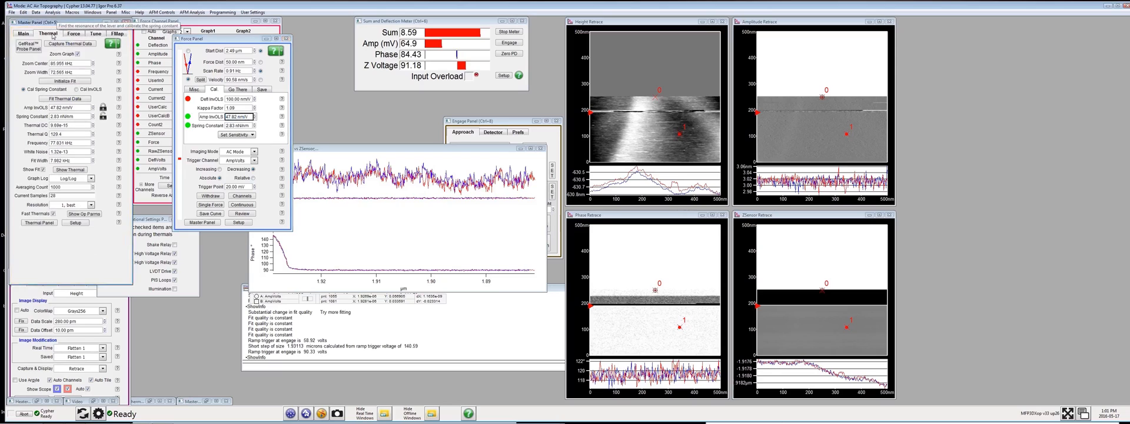
click(84, 108)
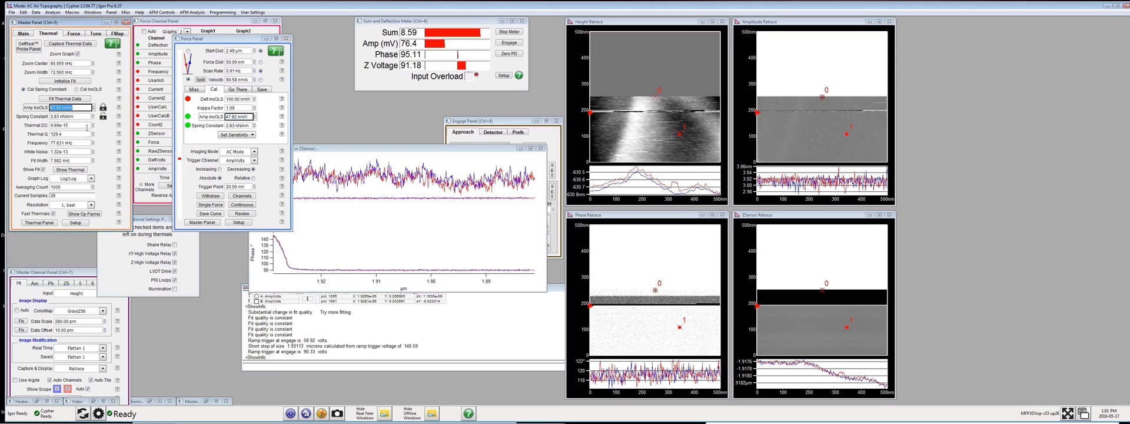
click(76, 101)
click(77, 101)
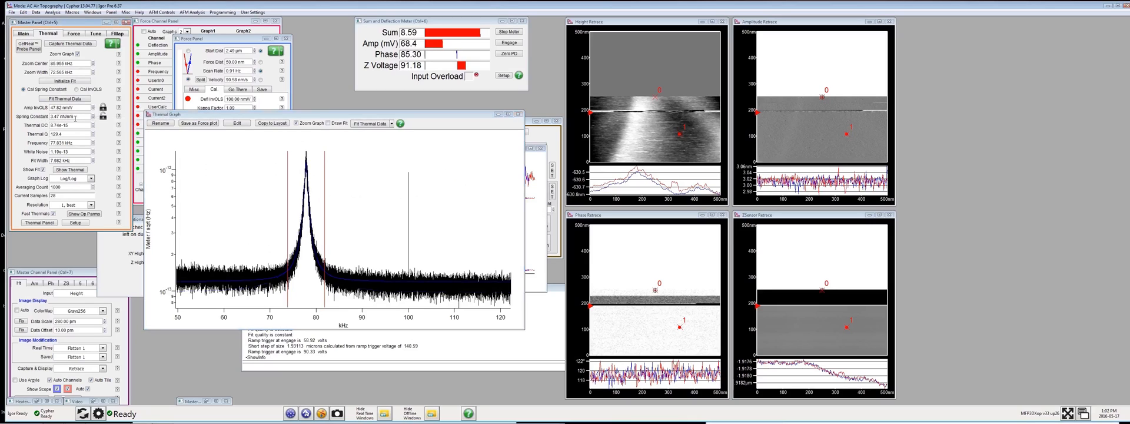
- Review the thermal fit's spring constant, frequency and Q together with the Amp InvOLS value
click(59, 116)
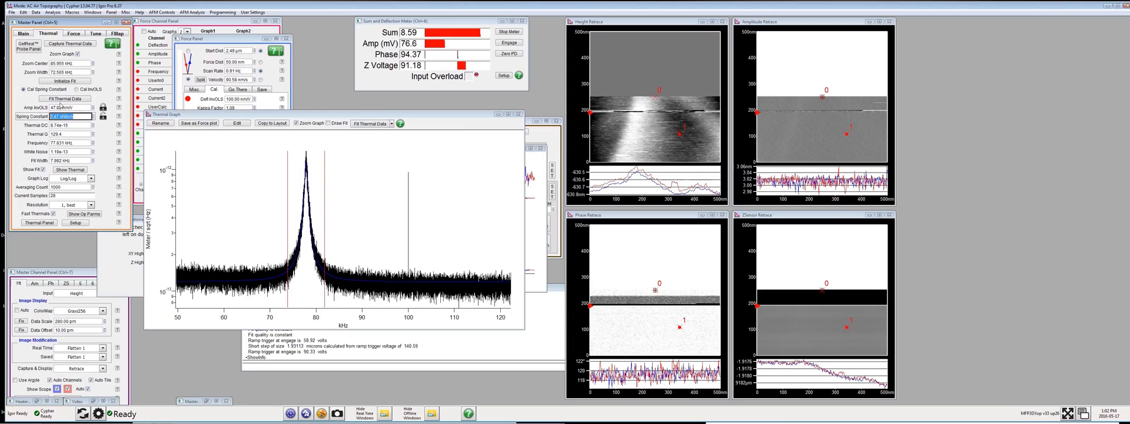
click(72, 143)
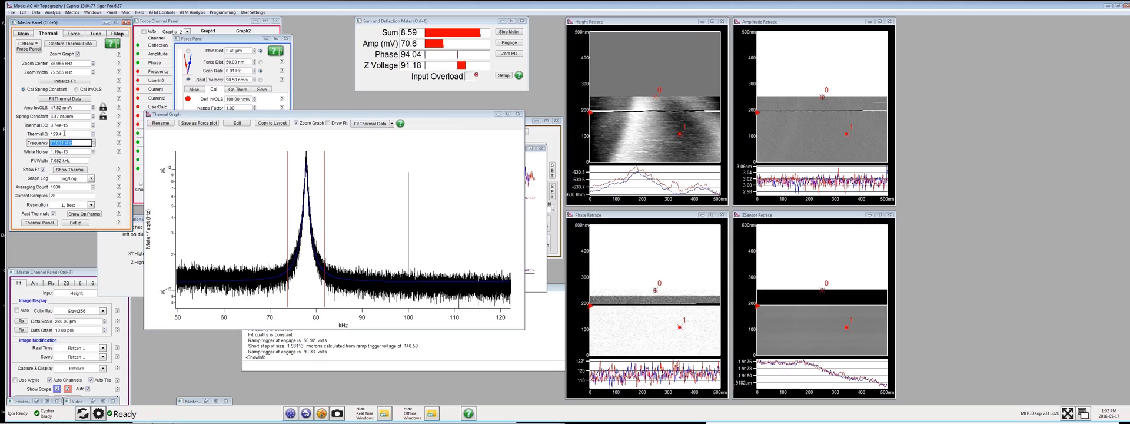
click(74, 135)
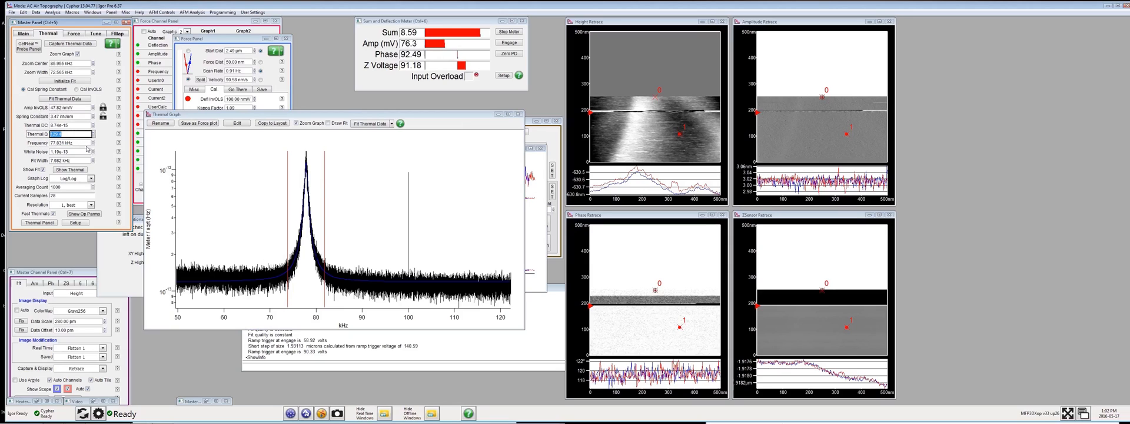
click(79, 108)
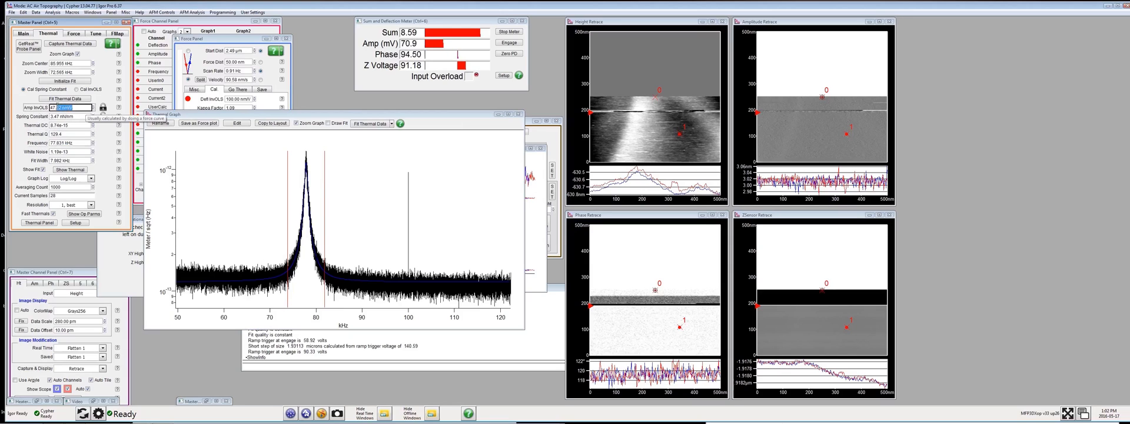
click(75, 116)
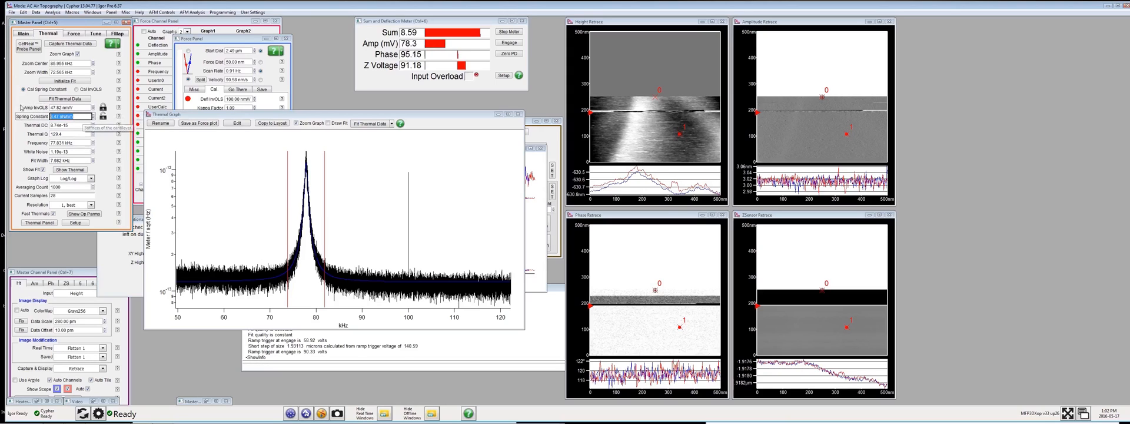
click(75, 134)
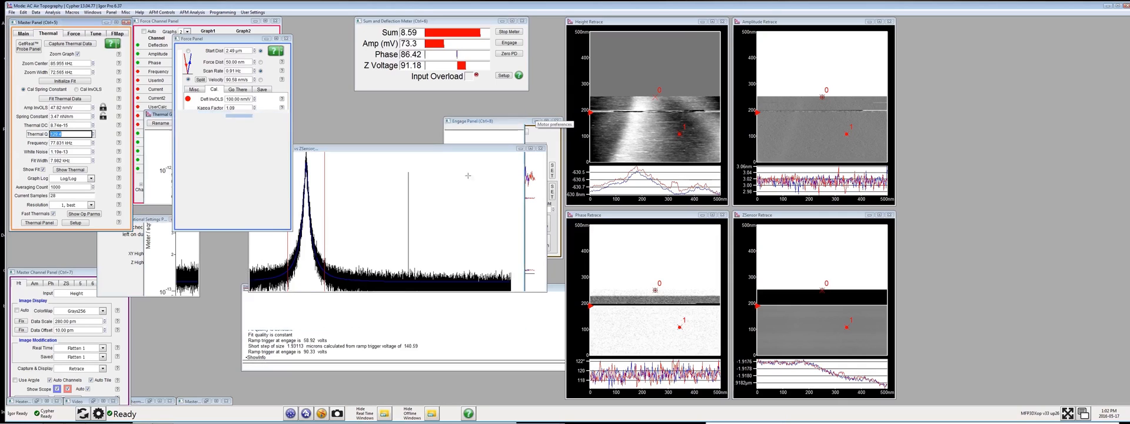
- Bring the force graph forward, reposition it, and adjust the cursor on the sloped part of the amplitude curve
click(498, 115)
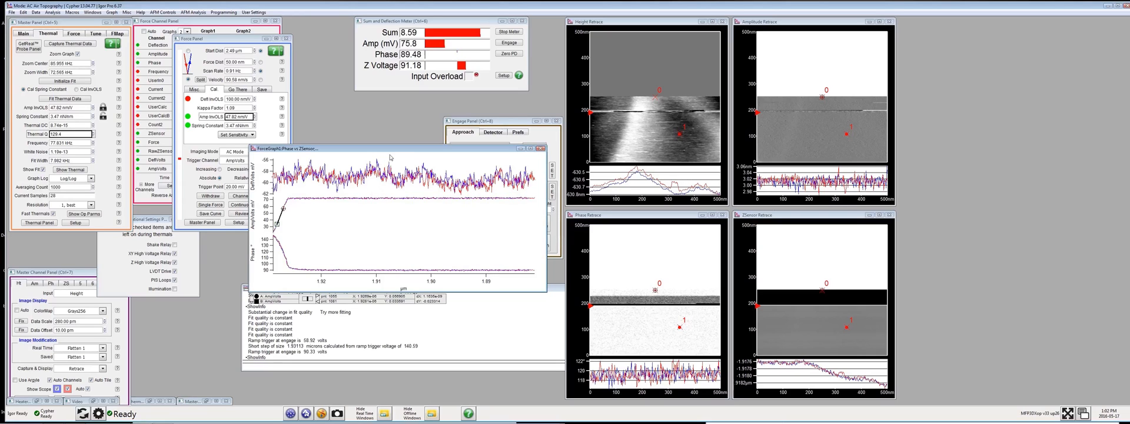
drag(391, 152, 420, 133)
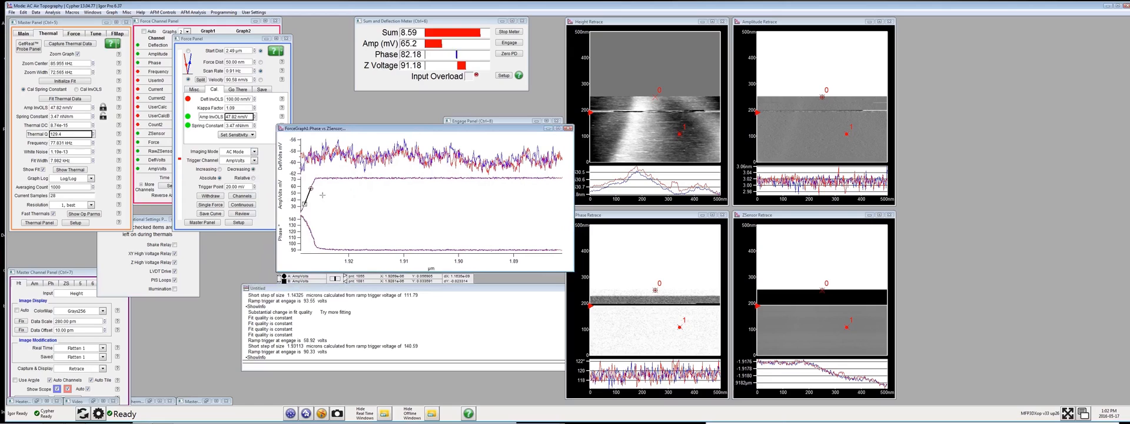
drag(313, 185, 312, 186)
drag(382, 131, 346, 130)
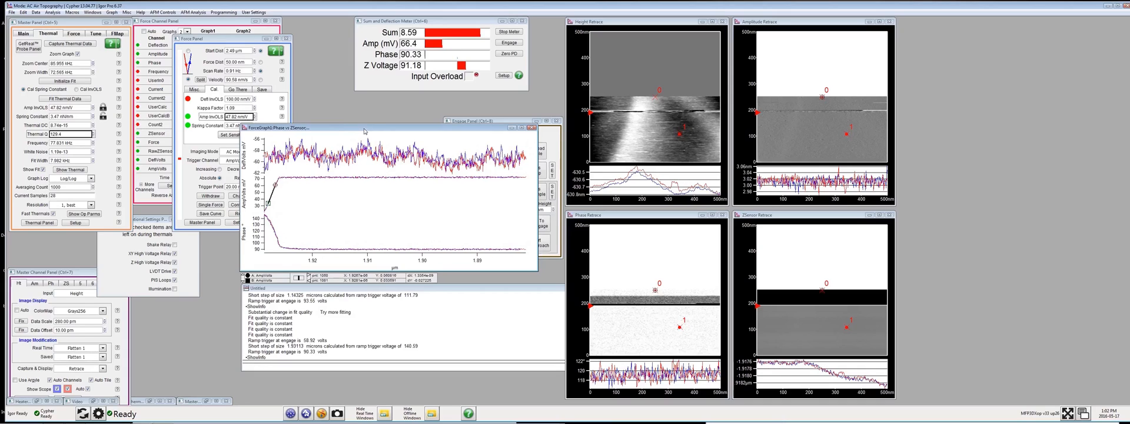
- Raise the drive amplitude to 254.17 mV and take a single force curve
key(ctrl+5)
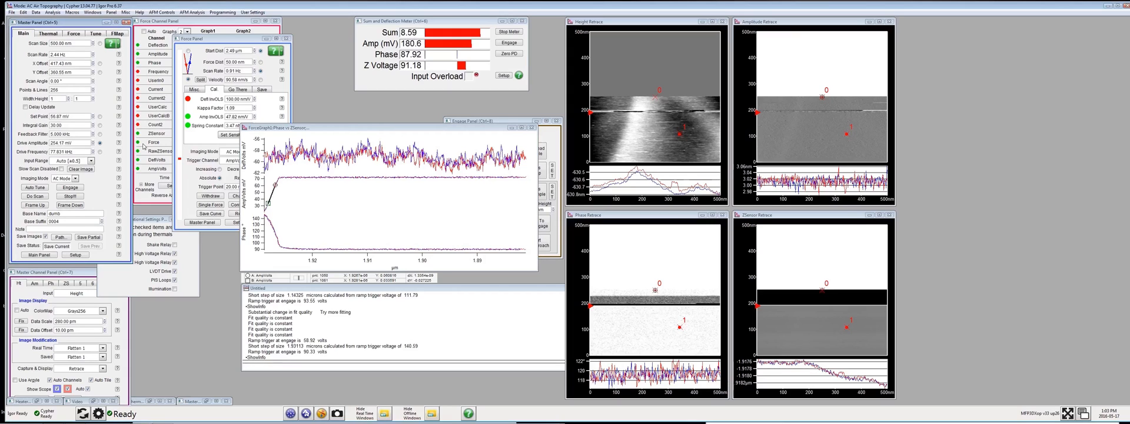
click(201, 143)
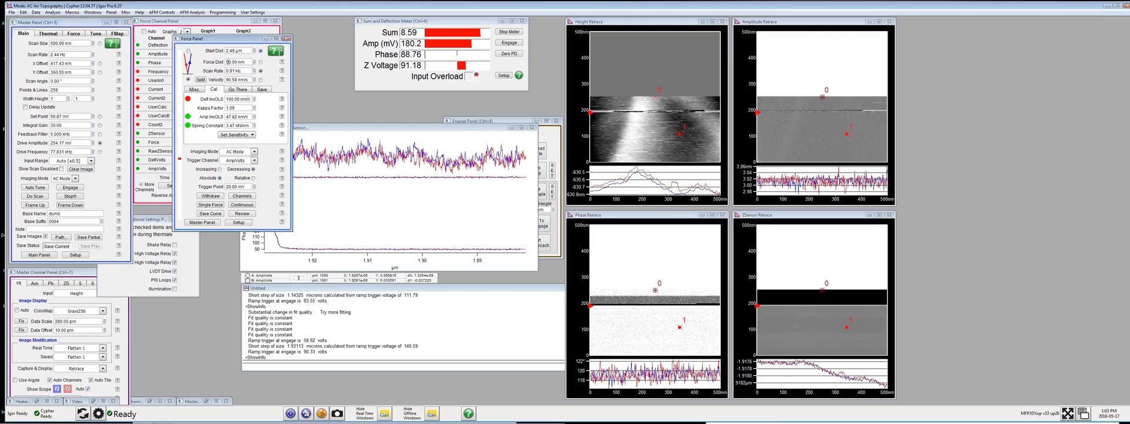
double_click(229, 62)
click(227, 186)
click(265, 169)
click(211, 205)
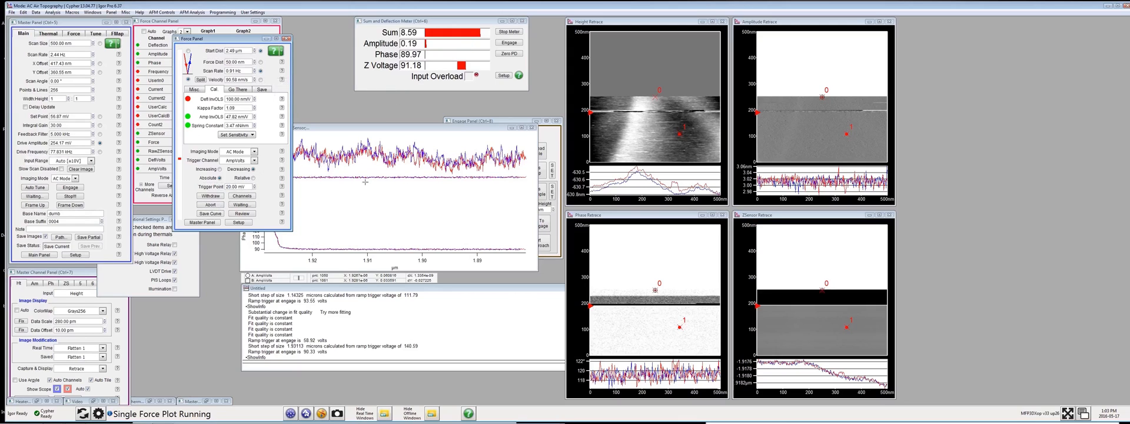
click(366, 182)
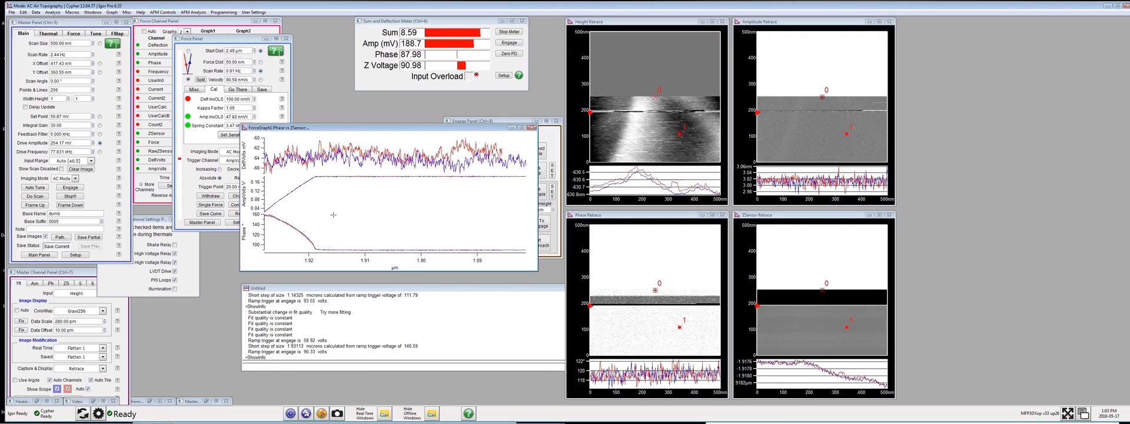
- Raise the drive amplitude to 505.25 mV and take another single force curve to examine the phase jump
click(190, 176)
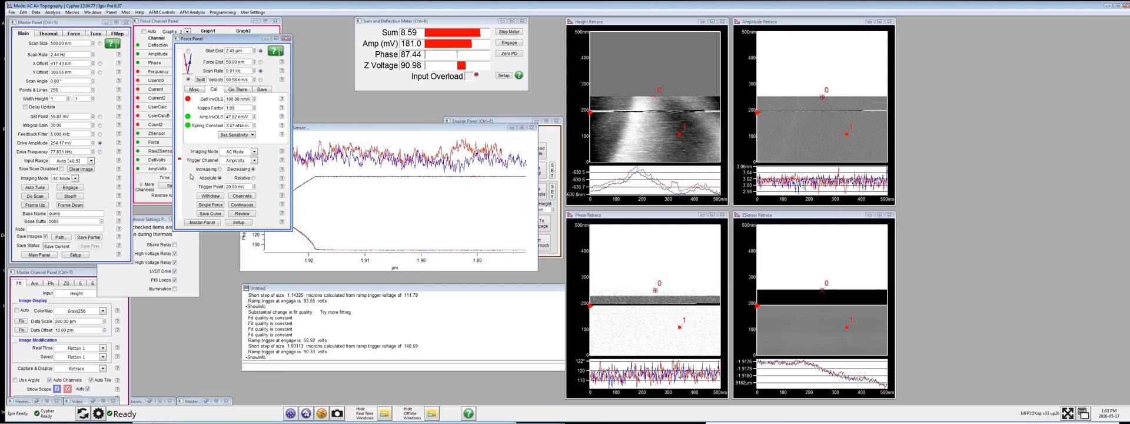
click(100, 148)
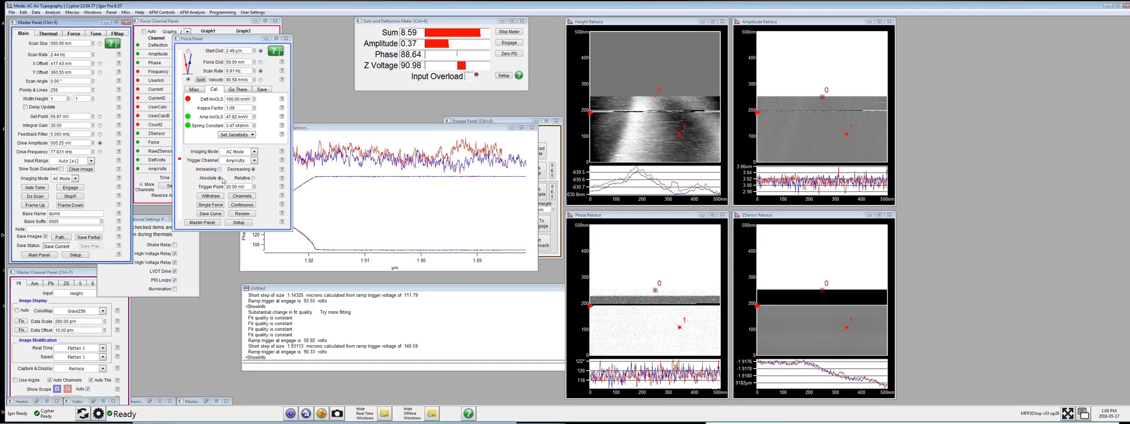
click(209, 206)
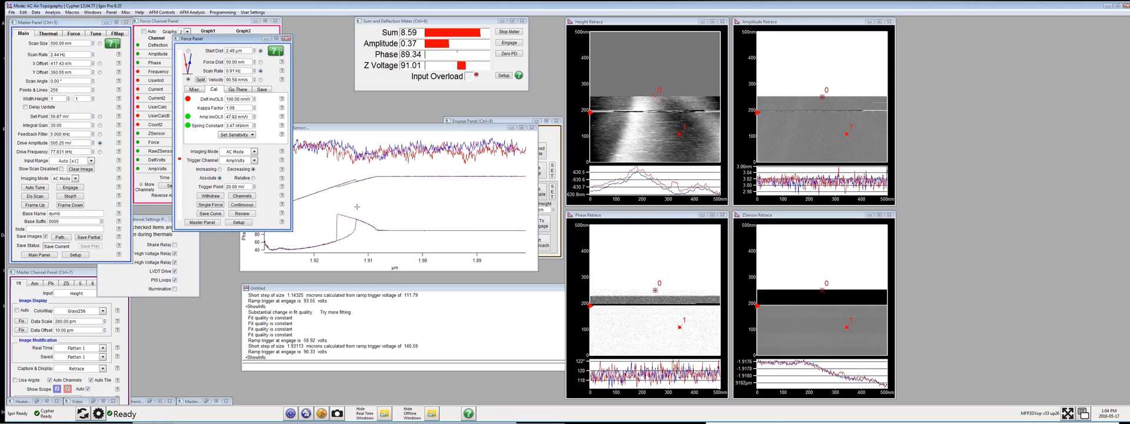
click(380, 200)
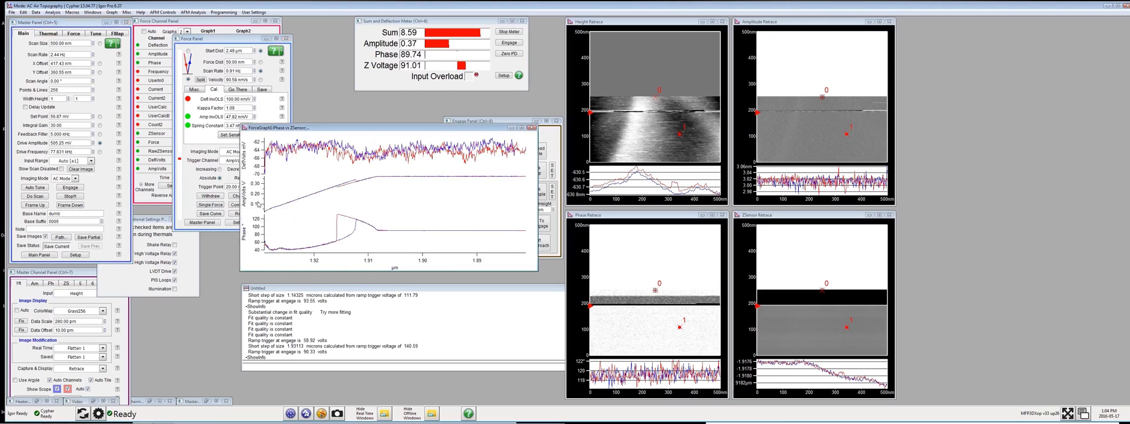
- Take one single force curve at a drive amplitude of 440.38 mV and another at 485.36 mV
click(101, 144)
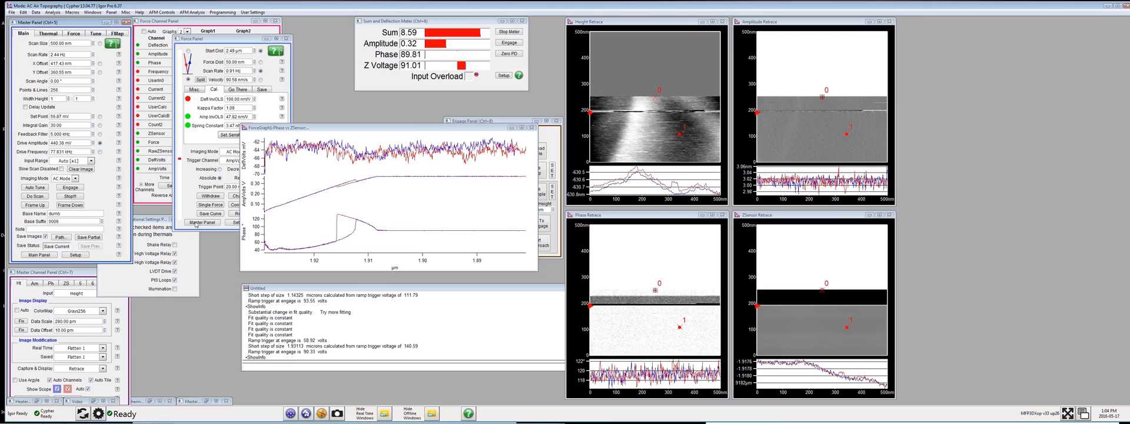
click(210, 205)
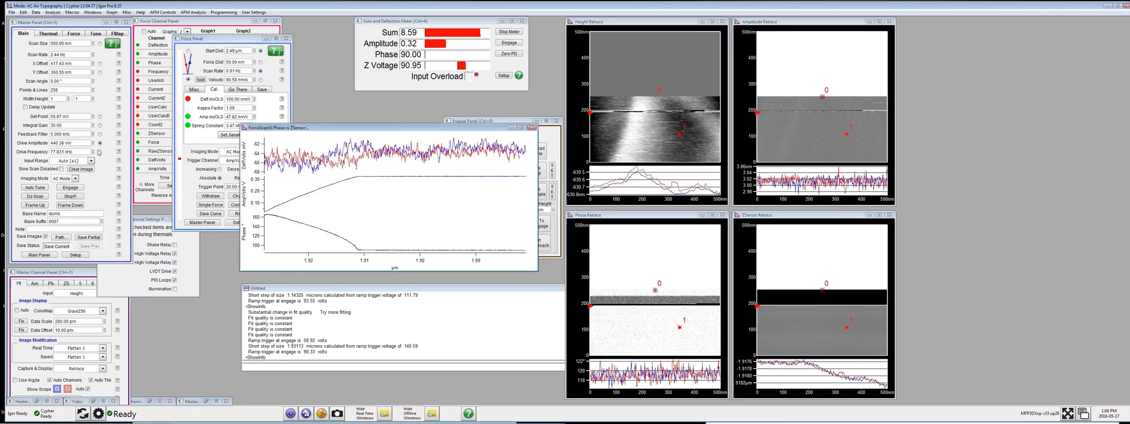
click(100, 143)
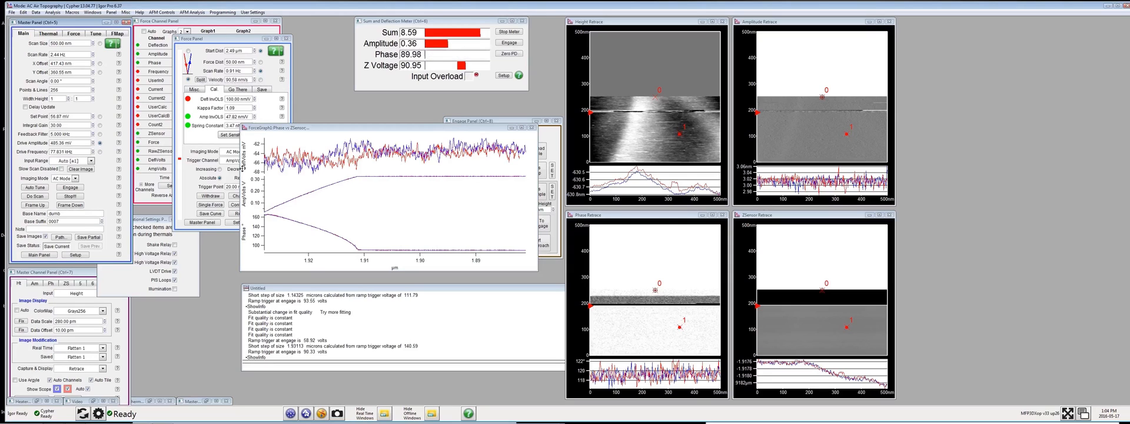
click(211, 205)
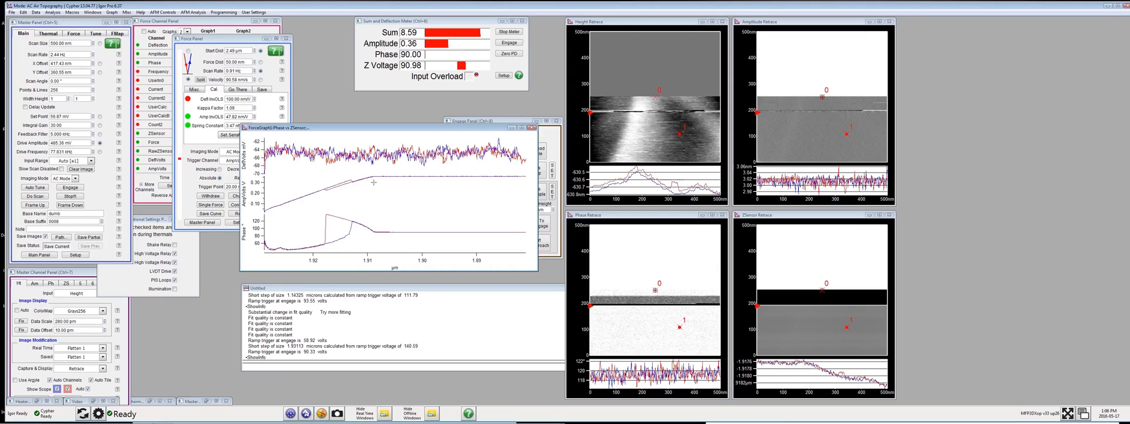
- Set the force distance to 200 nm, take a single force curve and bring its graph forward
click(227, 63)
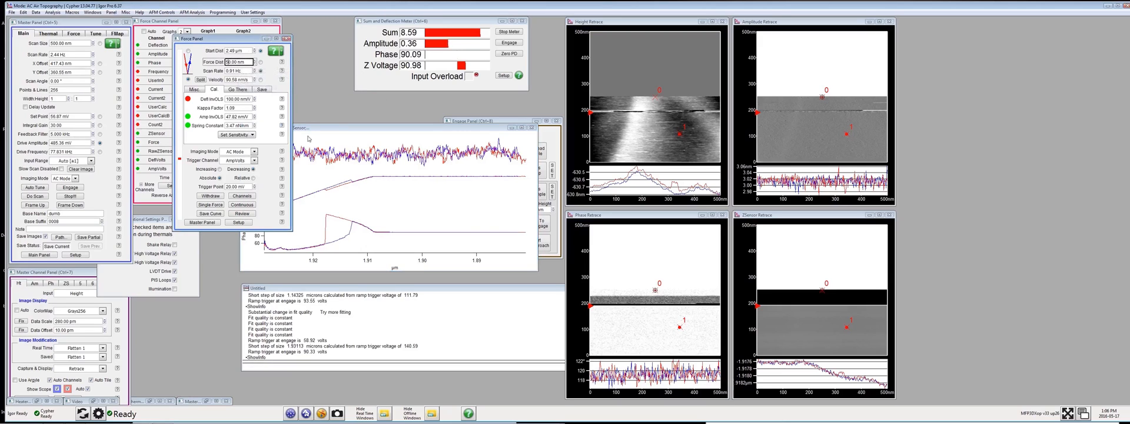
text(200)
key(Return)
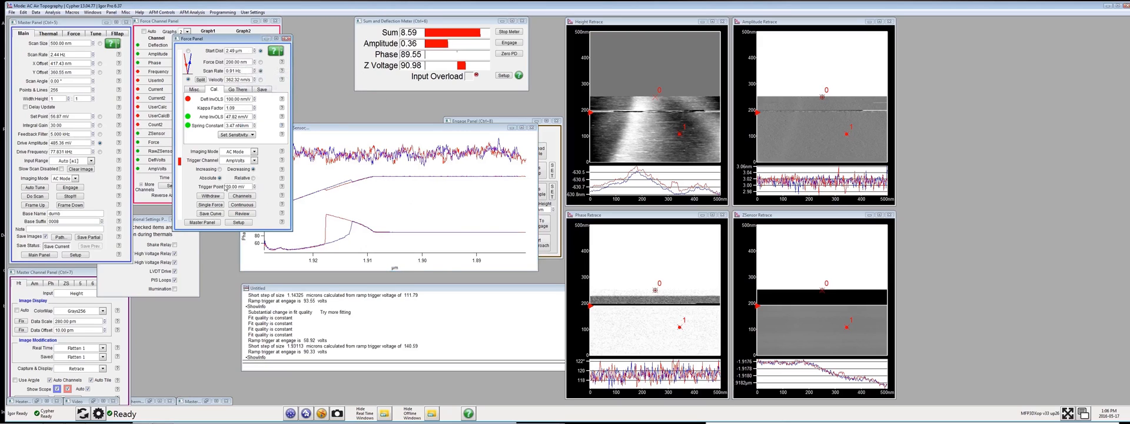
click(210, 204)
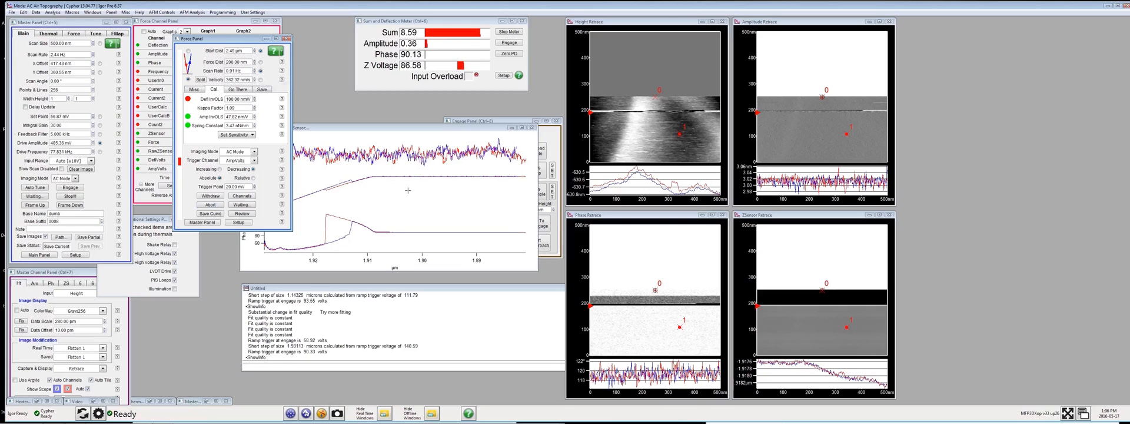
click(387, 192)
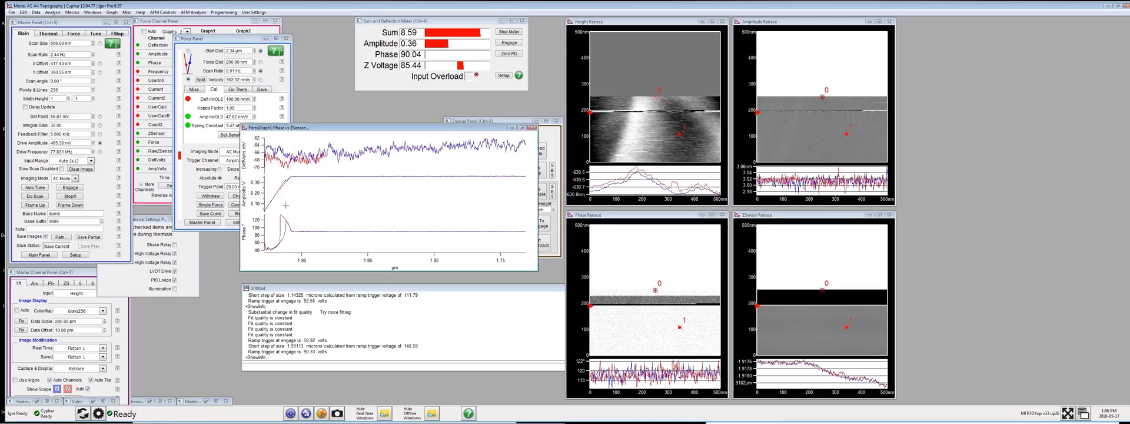
- Take a single force curve at a drive amplitude of 2.10 V with the trigger point set to 1.49 V
click(100, 143)
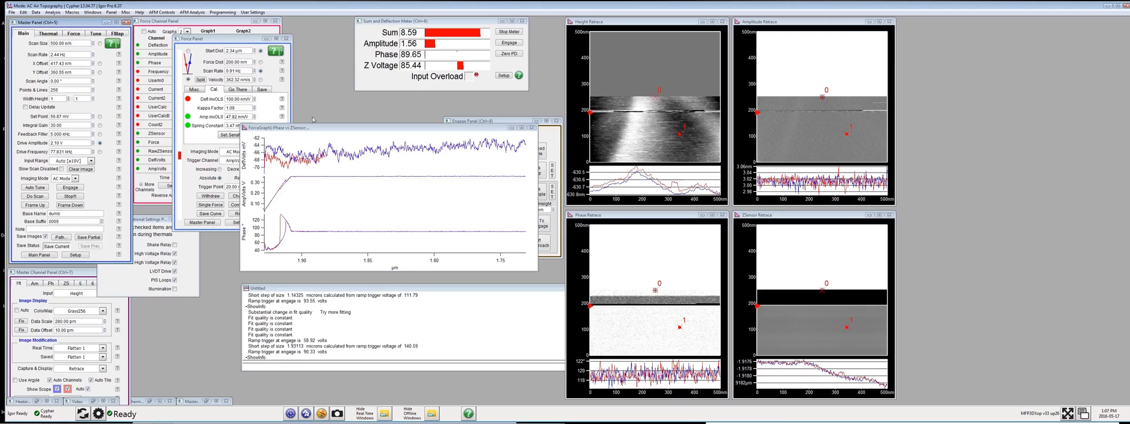
click(268, 108)
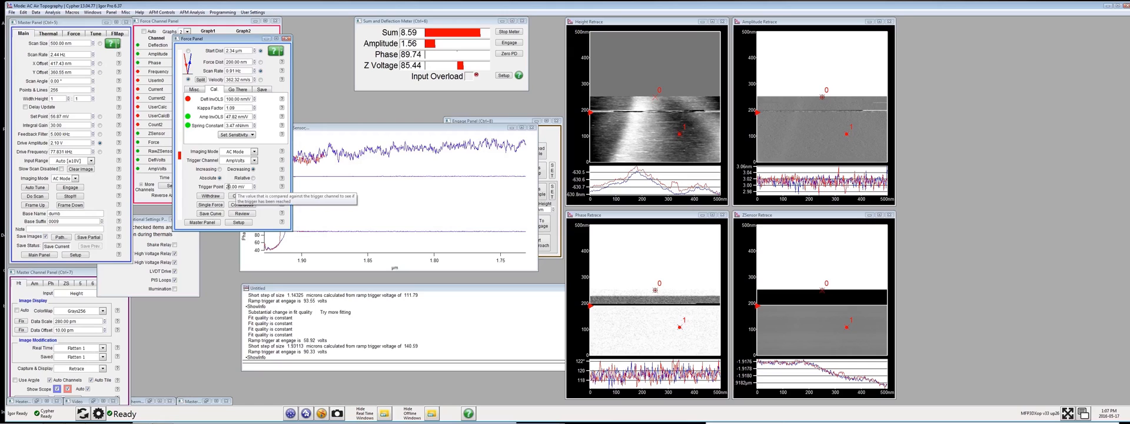
click(227, 186)
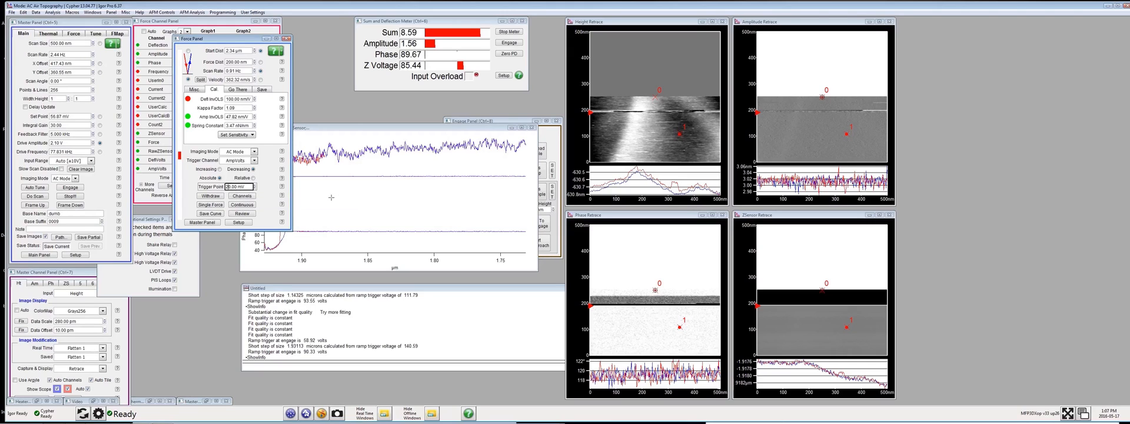
key(BackSpace)
text(149)
key(Return)
click(207, 205)
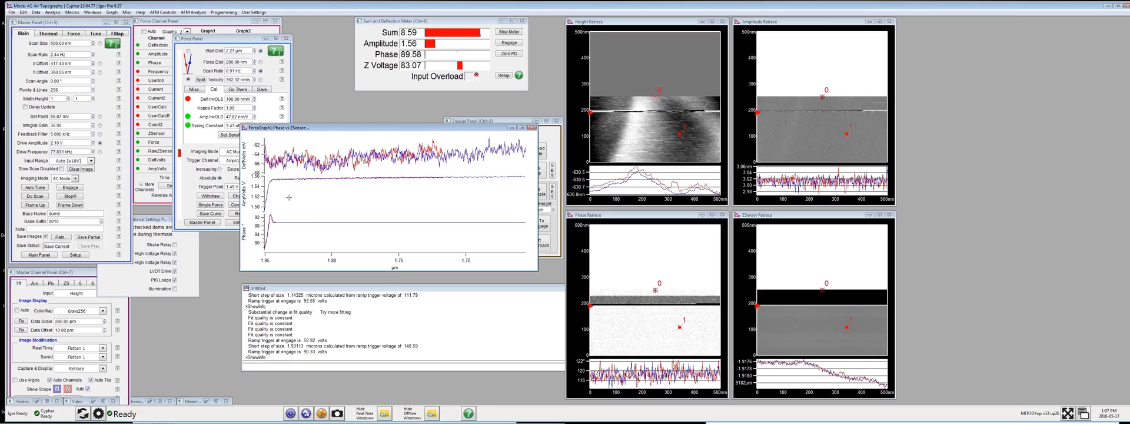
- Expand the force graph around the region where the amplitude drops and the phase curve peaks
drag(295, 172, 259, 252)
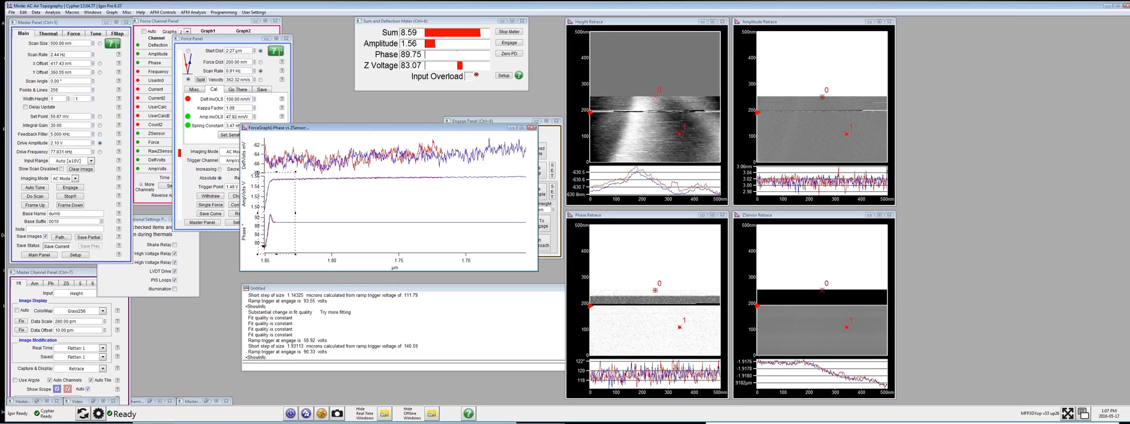
click(272, 223)
click(299, 232)
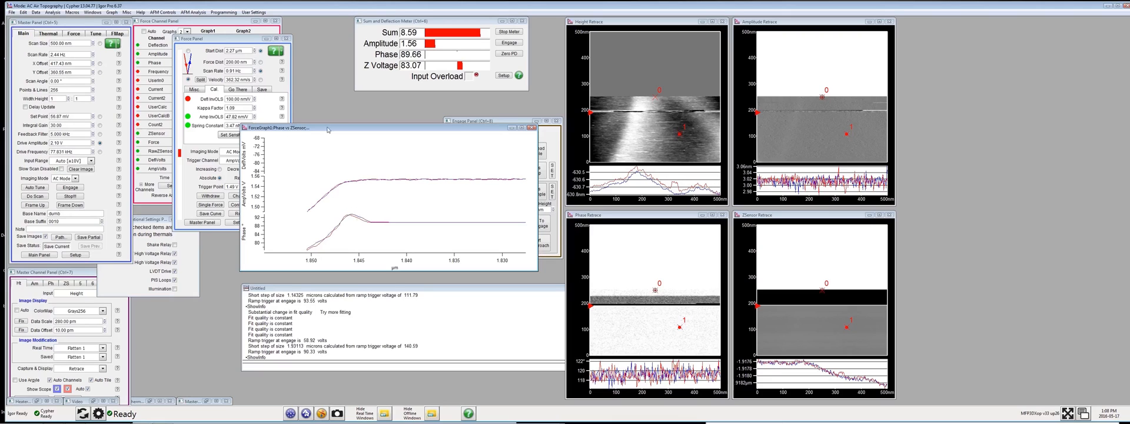
- Shorten the force distance to 20 nm, take another single force curve and bring the graph forward
click(222, 61)
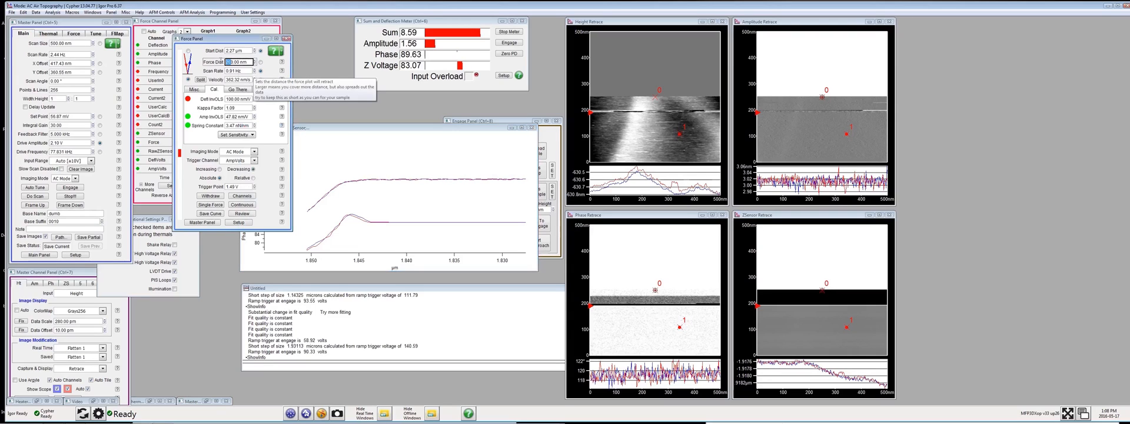
text(20)
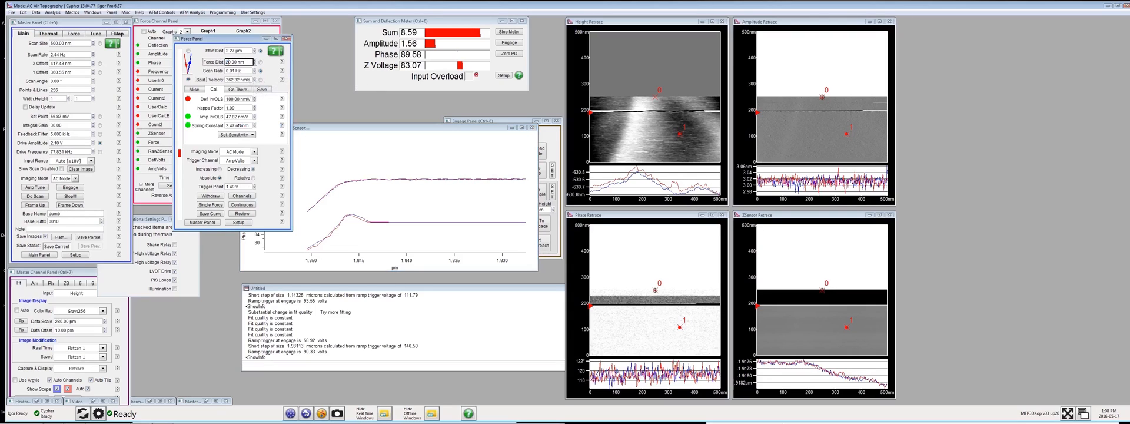
key(Return)
click(393, 179)
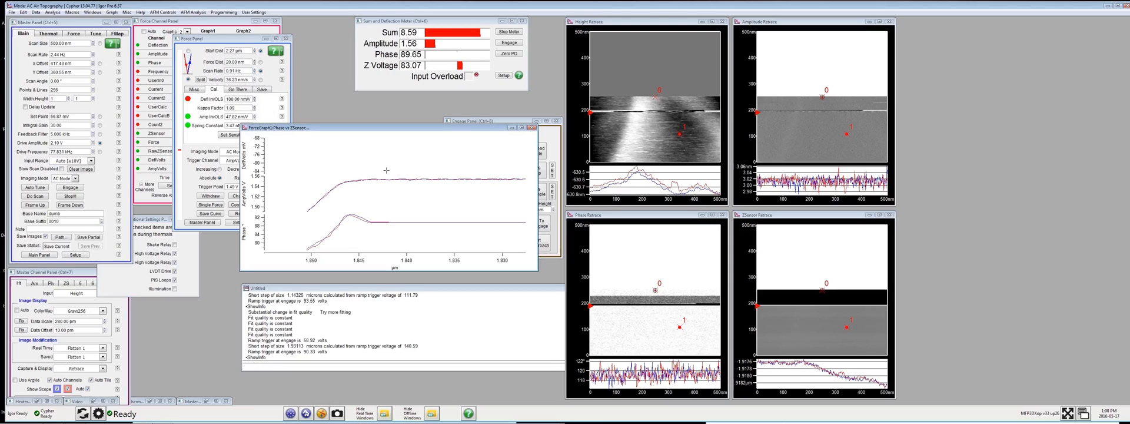
click(270, 122)
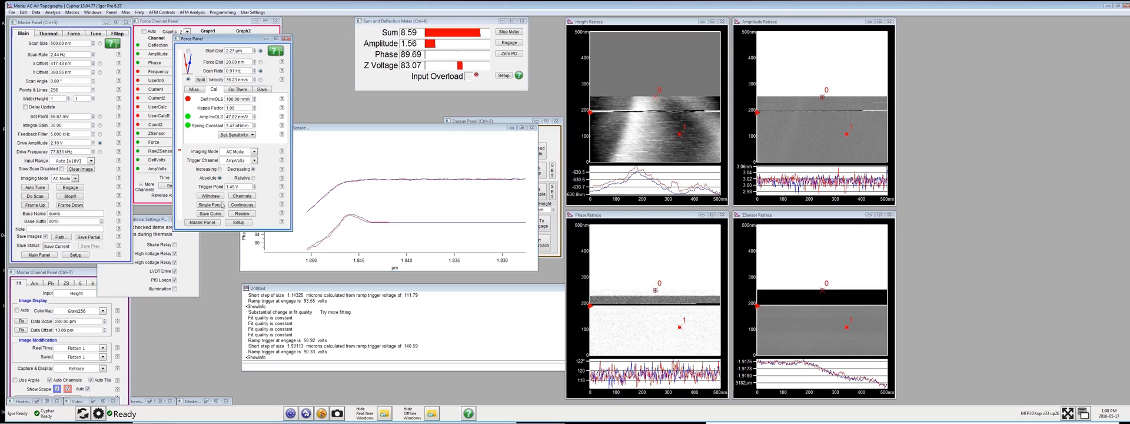
click(229, 61)
click(212, 205)
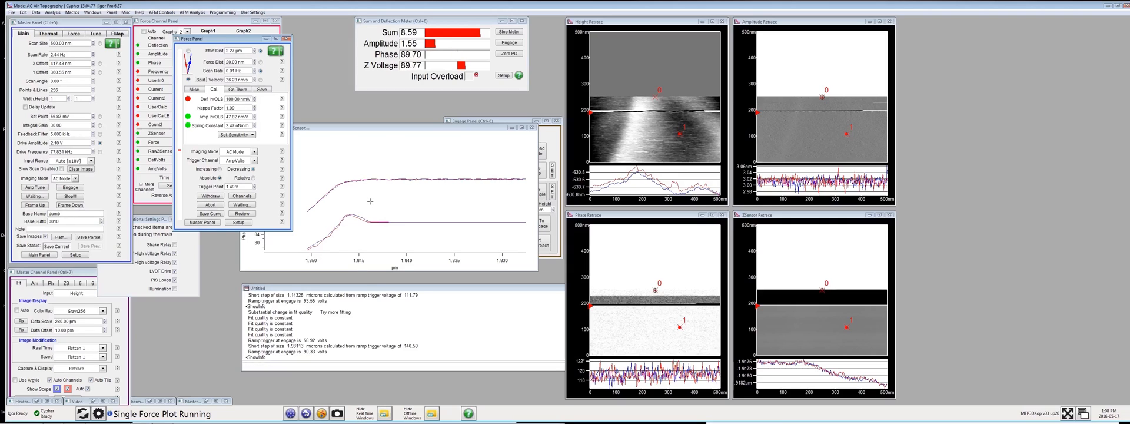
click(389, 195)
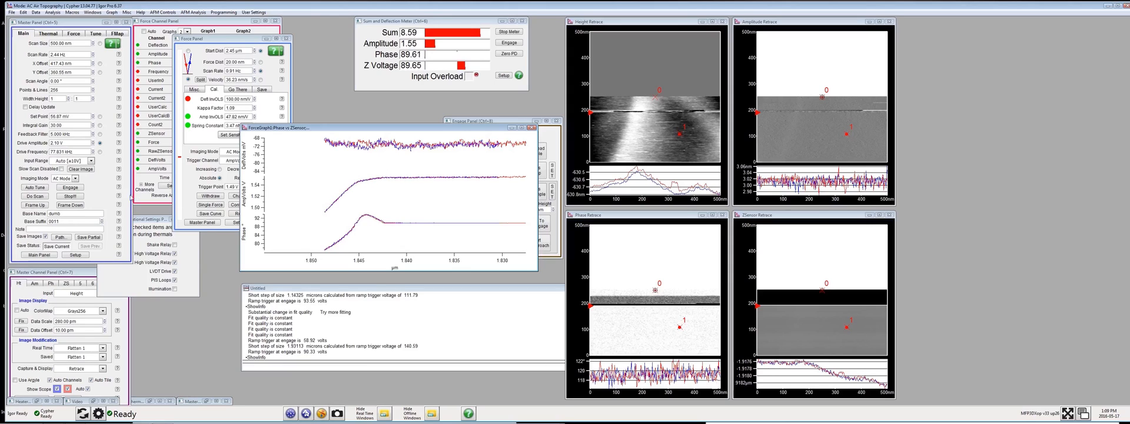
- Set the base name for saved force curves to fc_graphite
click(69, 214)
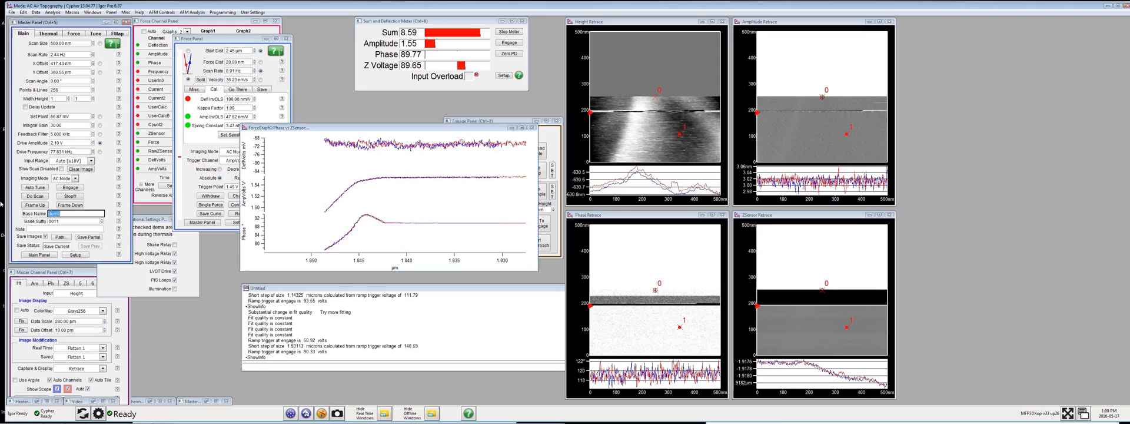
text(fc_graphite)
key(Return)
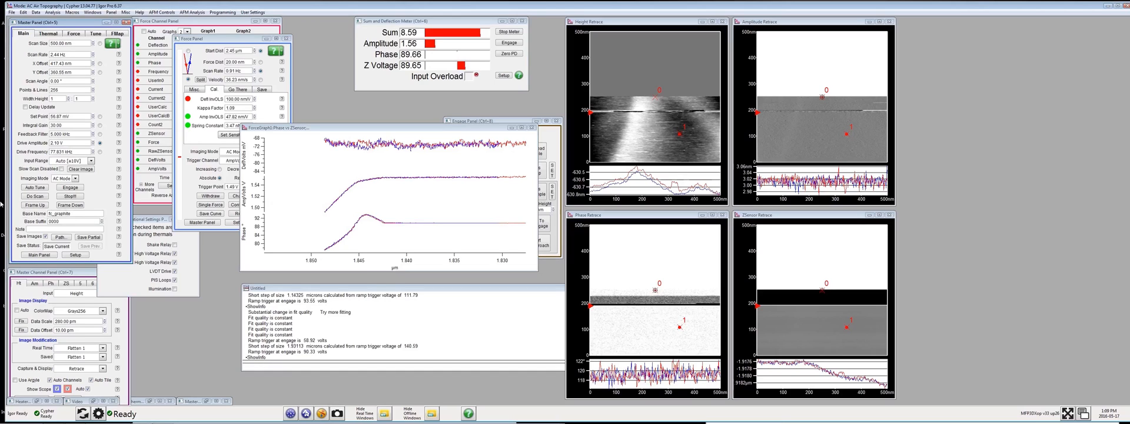
- Record a series of continuous force curves under the fc_graphite name, then stop the acquisition
click(194, 177)
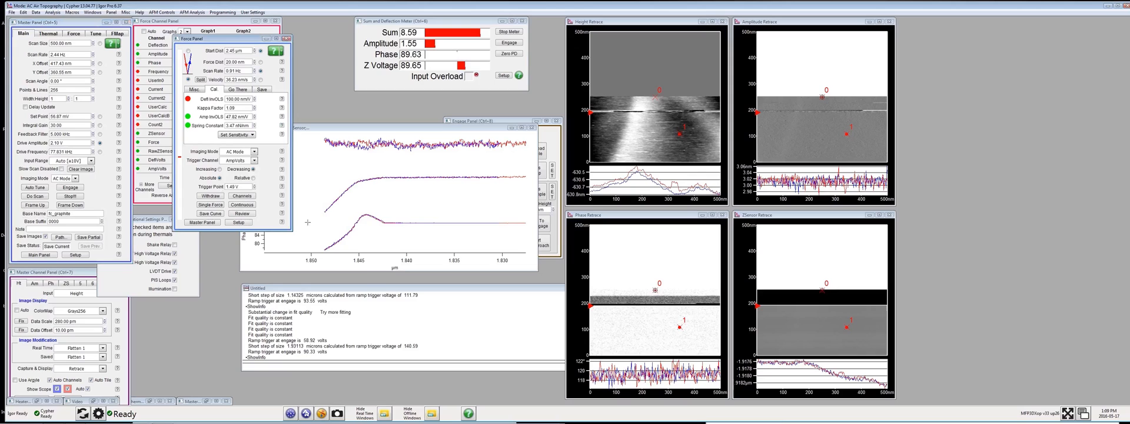
click(244, 205)
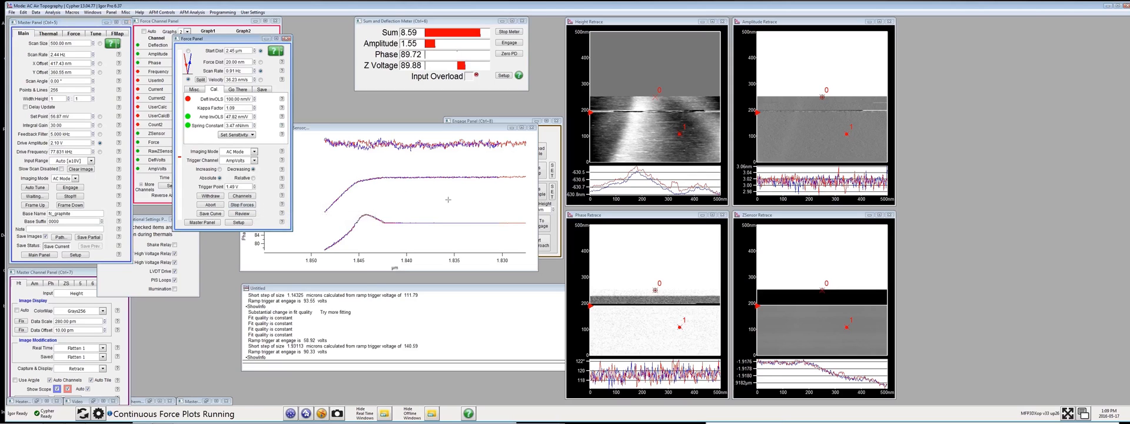
click(401, 172)
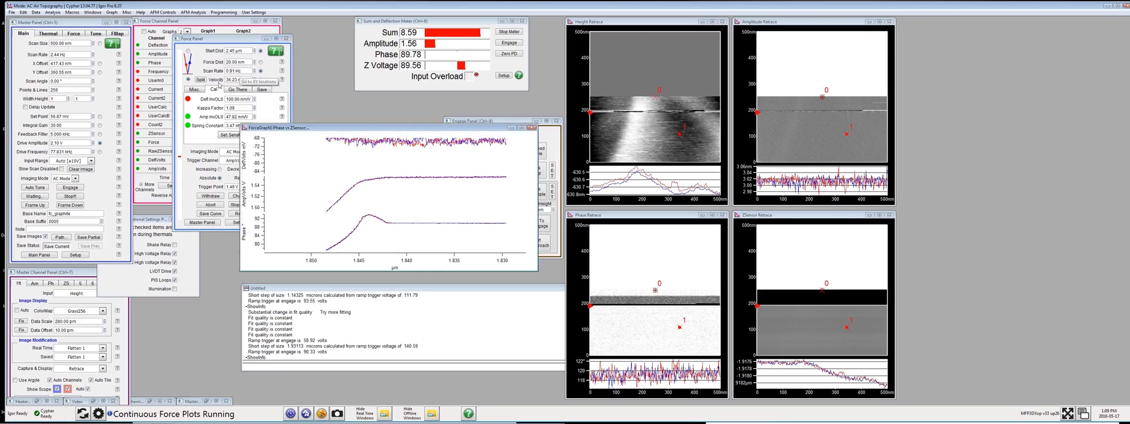
click(230, 79)
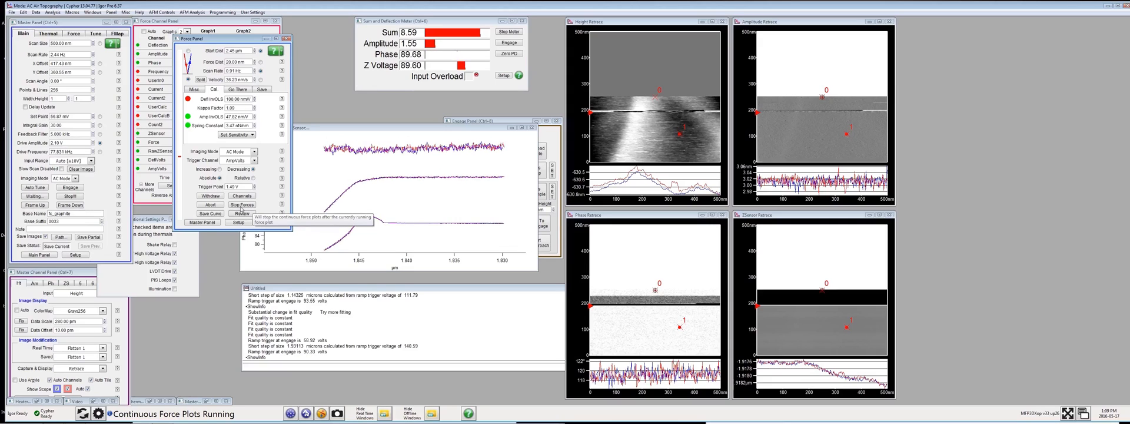
click(239, 206)
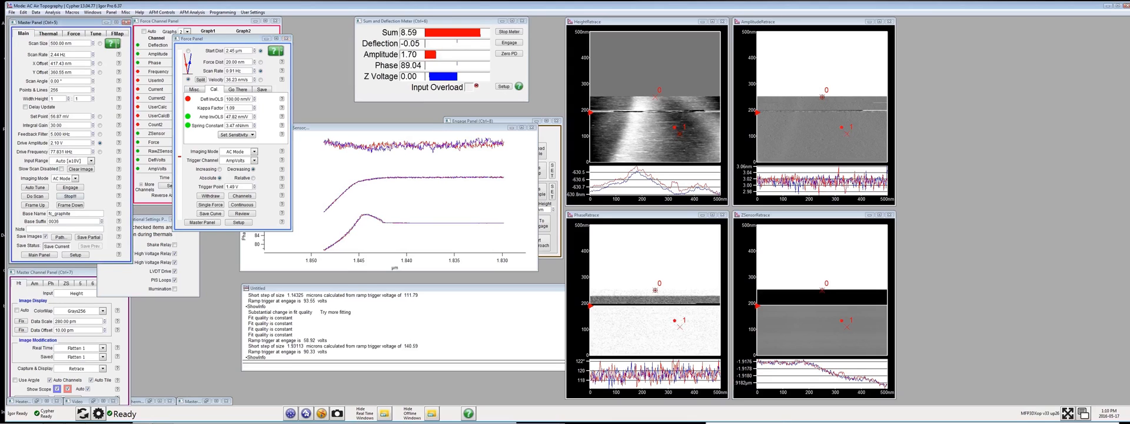
- Open the Master Force Panel, move it clear of the image windows, and display the saved curve fc_graphite0029
click(193, 13)
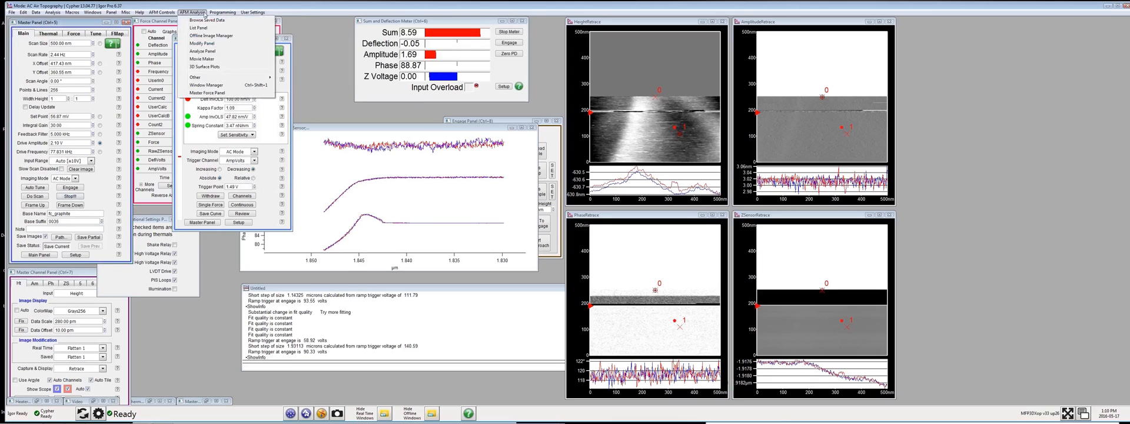
click(208, 93)
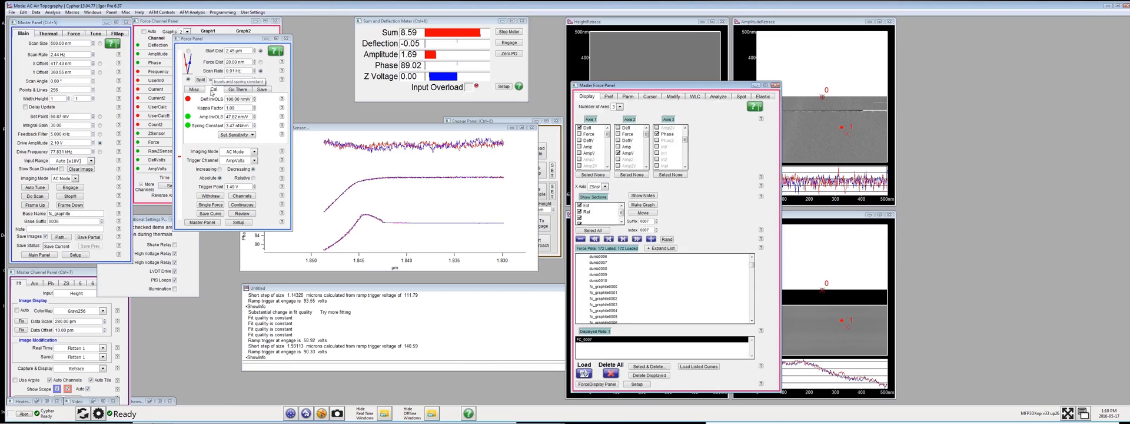
mouse_move(752, 265)
mouse_down()
mouse_move(752, 288)
mouse_move(754, 278)
mouse_up()
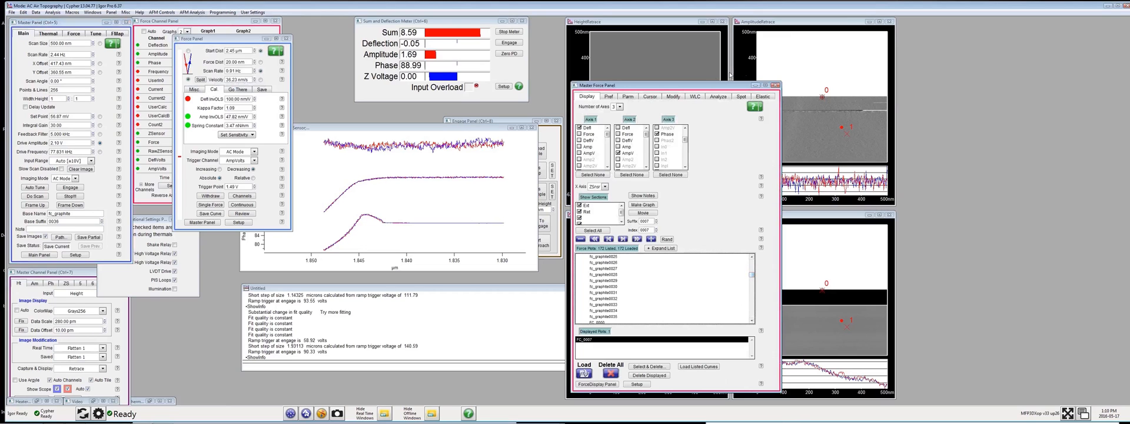
drag(707, 87, 414, 63)
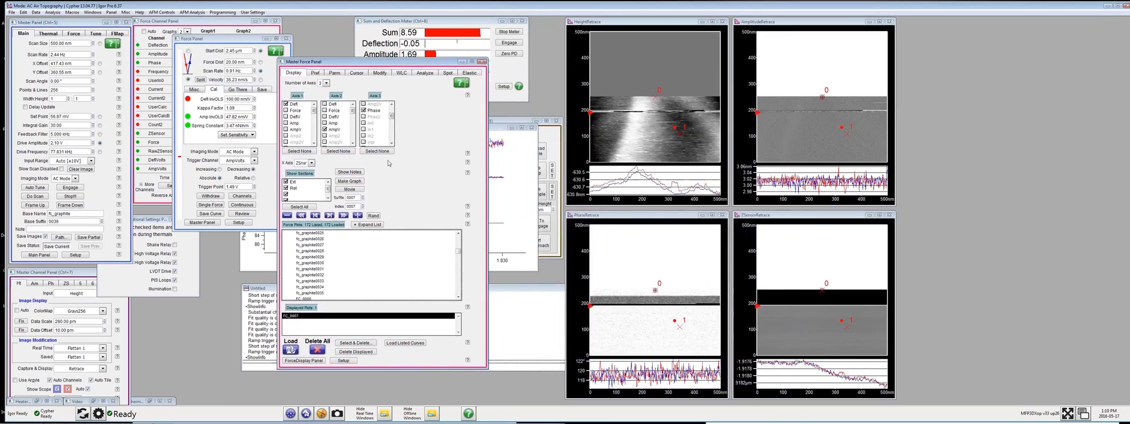
double_click(311, 256)
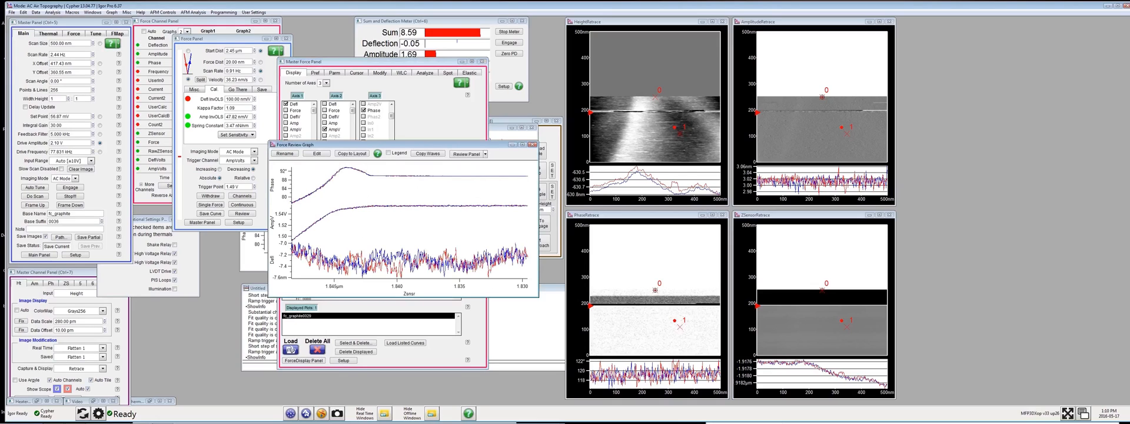
- Open the data table of the displayed force curve and enlarge it to show more rows and all columns
click(317, 155)
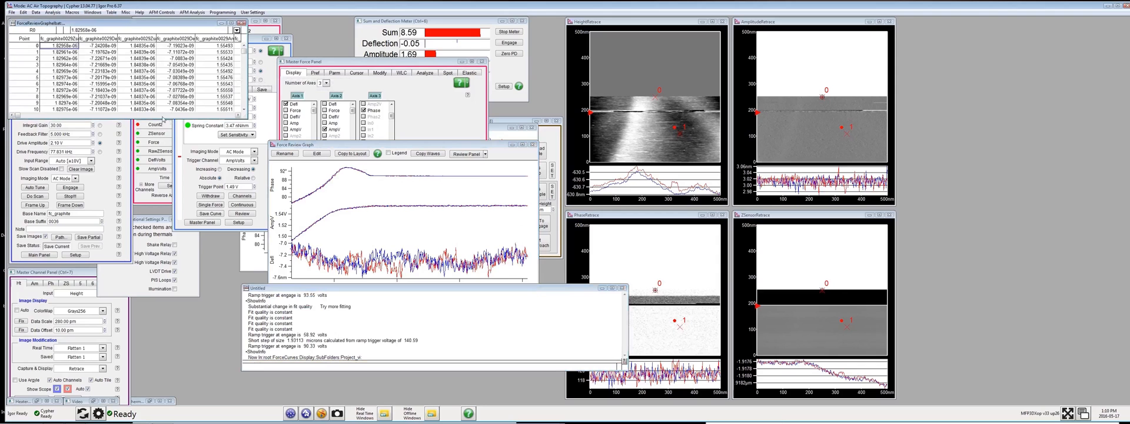
drag(161, 116, 161, 252)
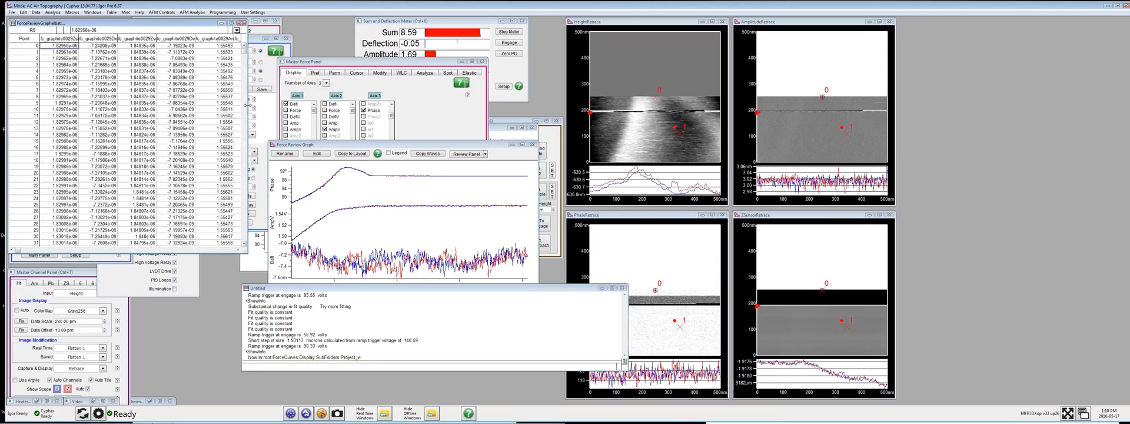
drag(246, 106, 480, 109)
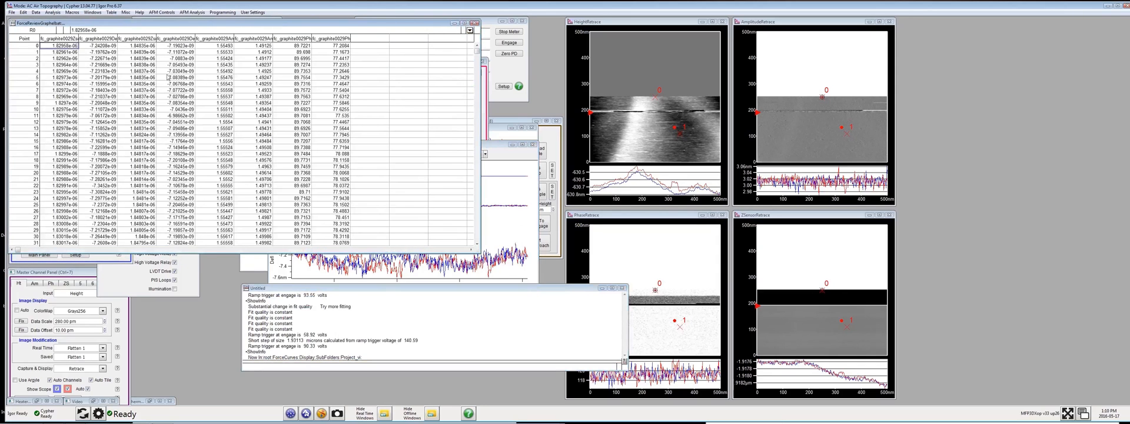
- Examine the first rows of the force curve table across its Z, deflection, amplitude and phase columns
click(186, 66)
key(Right)
key(Down)
key(Right)
key(Right)
key(Right)
key(Return)
click(100, 84)
click(143, 84)
click(186, 91)
click(223, 96)
click(262, 103)
click(311, 104)
click(340, 109)
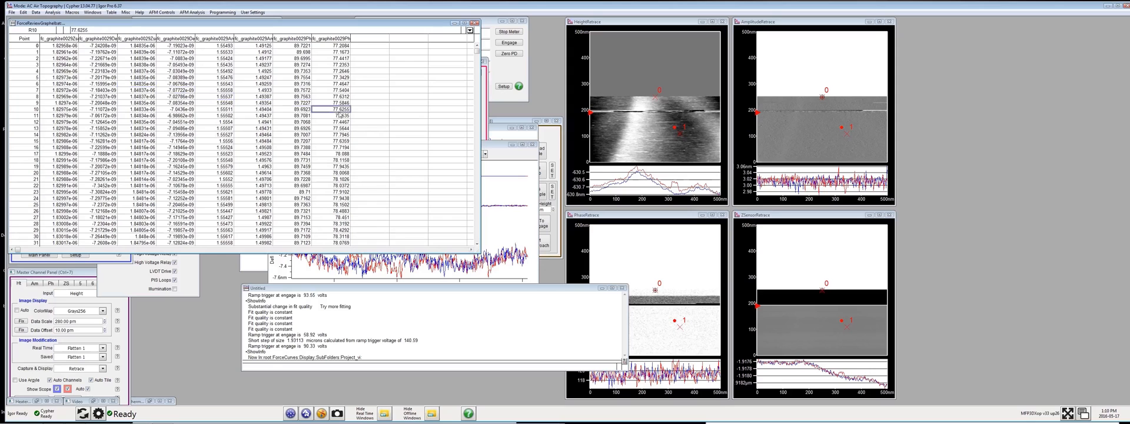
- Inspect the end of the table, comparing where the columns stop around rows 1104 to 1106, and close the table
drag(332, 46, 333, 250)
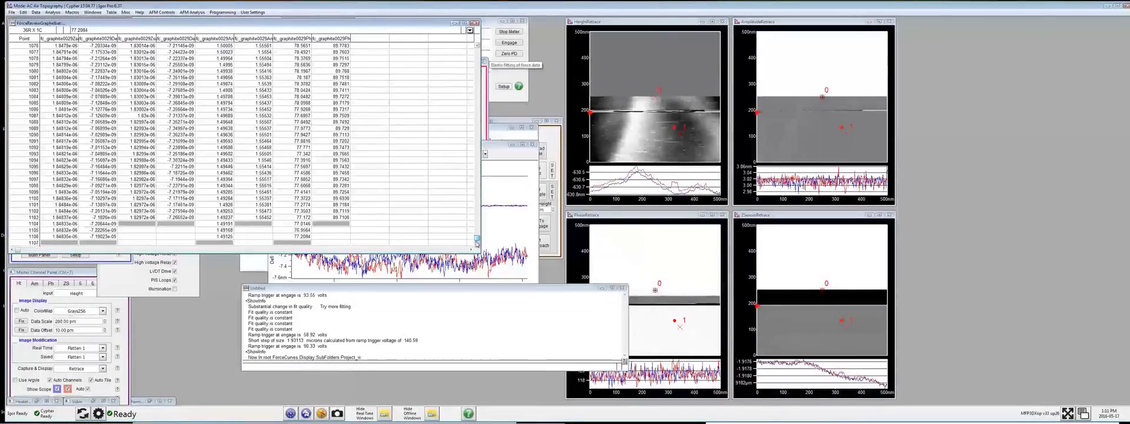
click(419, 196)
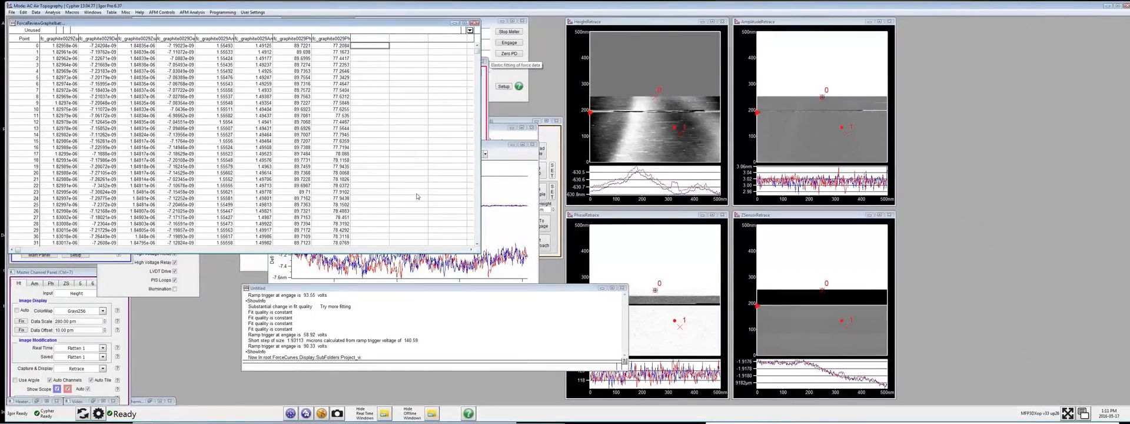
drag(477, 51, 476, 245)
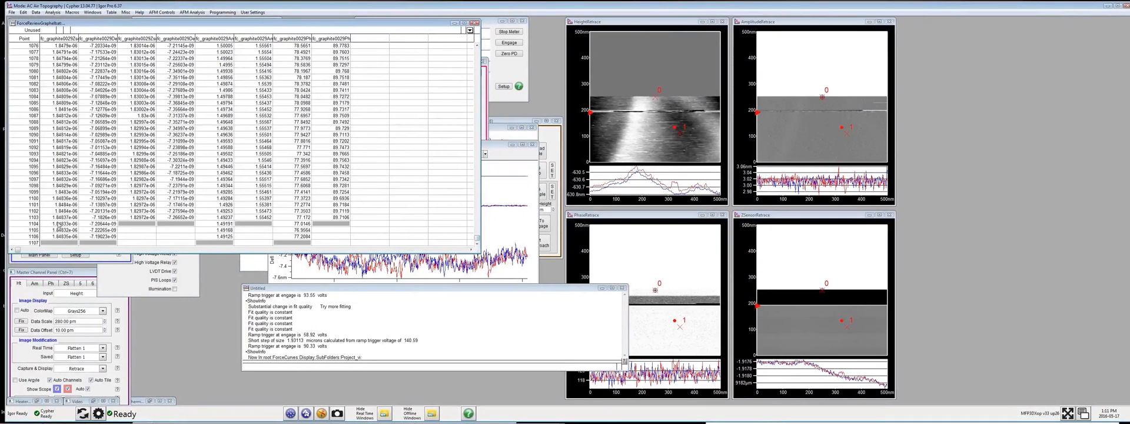
drag(64, 225, 100, 231)
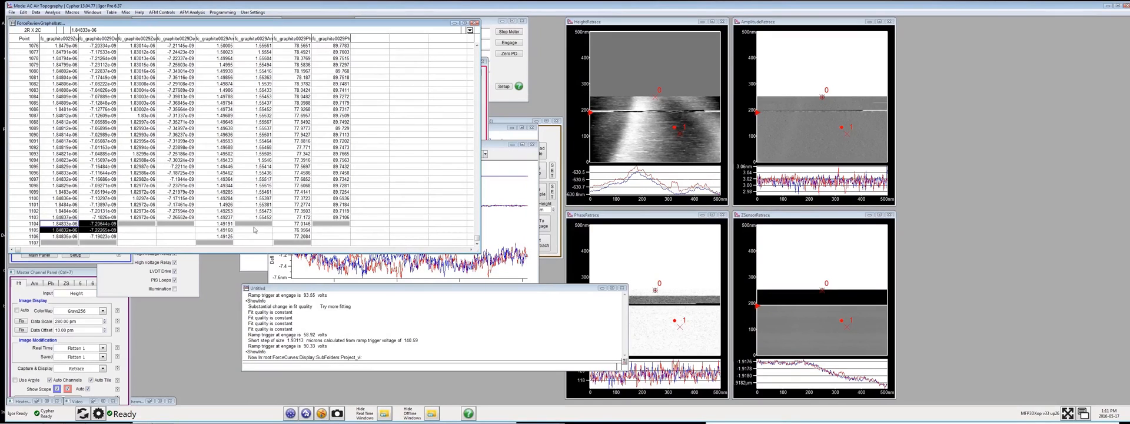
click(254, 225)
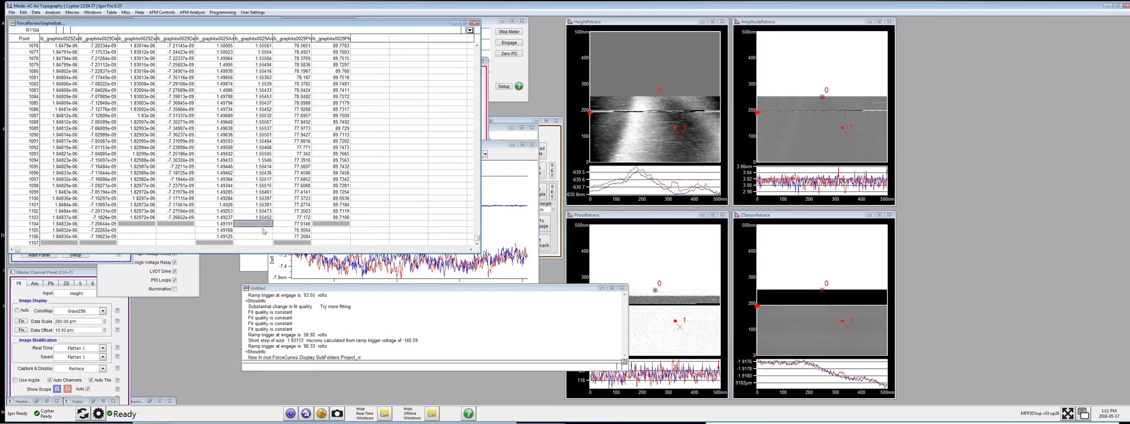
click(148, 226)
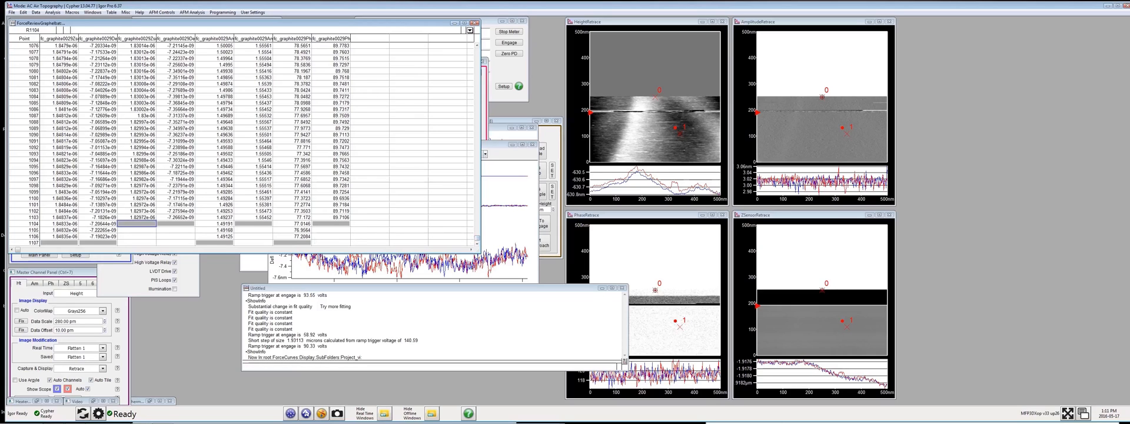
click(477, 23)
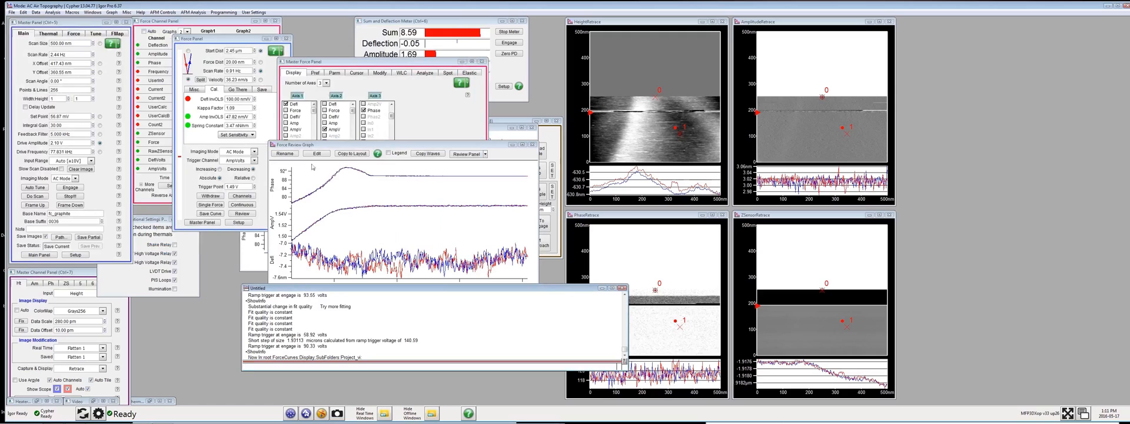
- Switch to the Windows Explorer window showing the oCam folder and place it beside the force panels
click(53, 420)
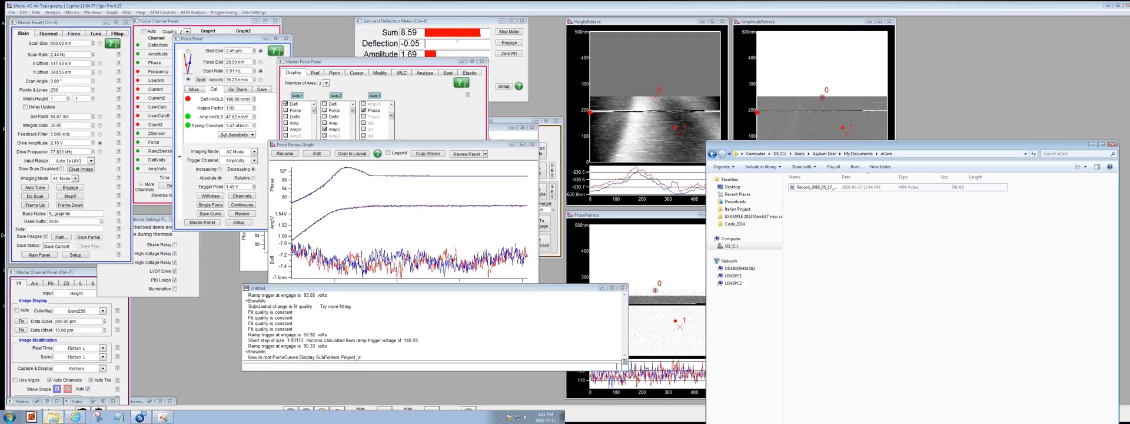
drag(783, 148, 176, 40)
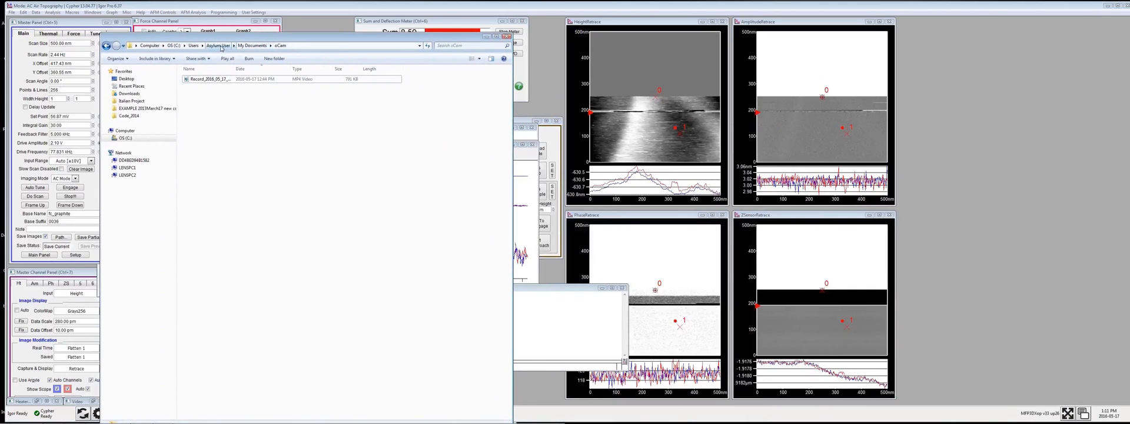
drag(235, 40, 667, 65)
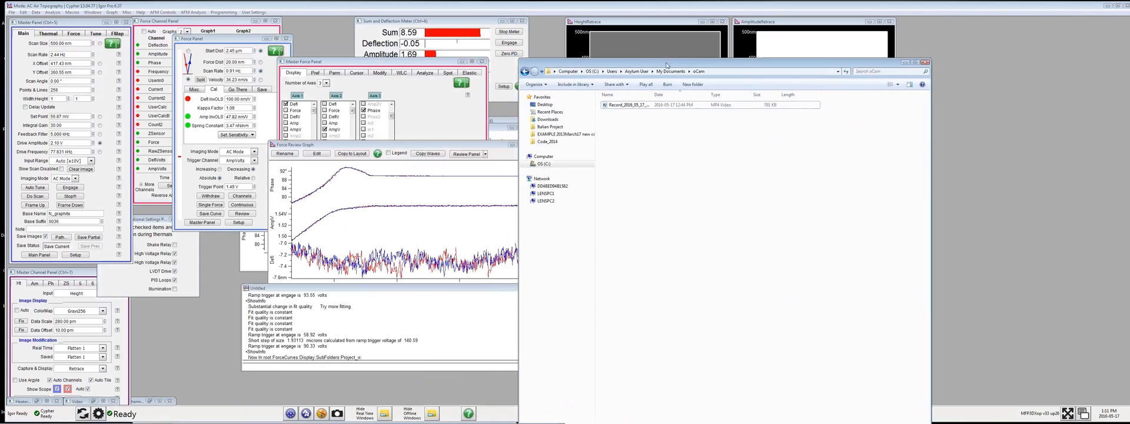
click(54, 419)
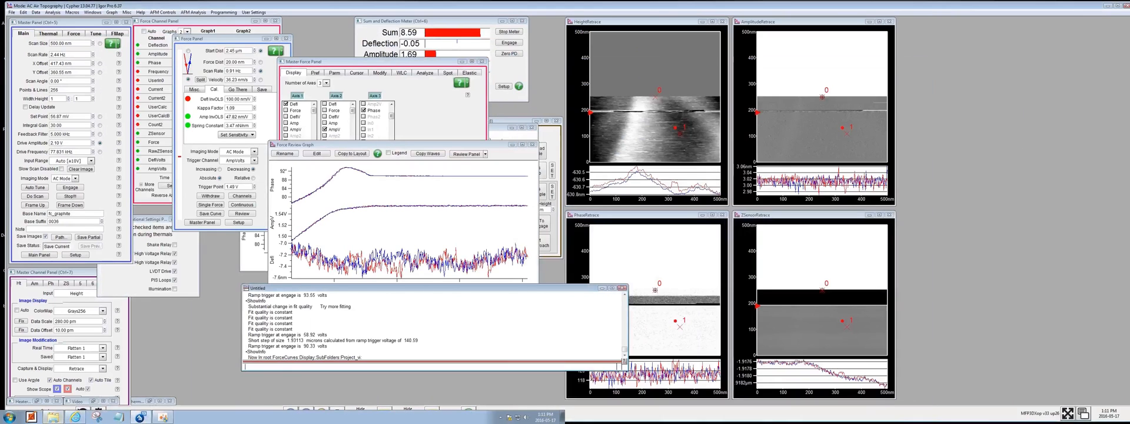
click(55, 420)
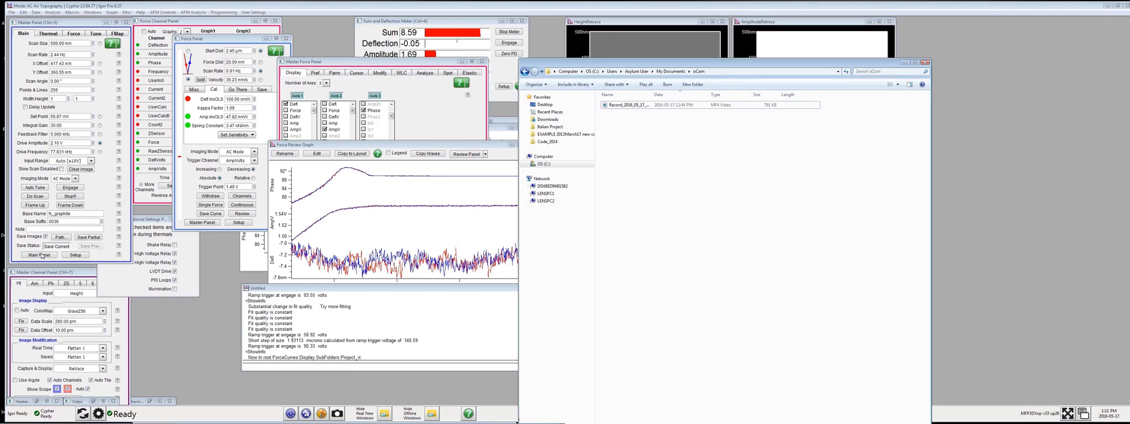
- Open the save path settings, browse for the image save folder, and select Project_video under Asylum Research Data
click(61, 238)
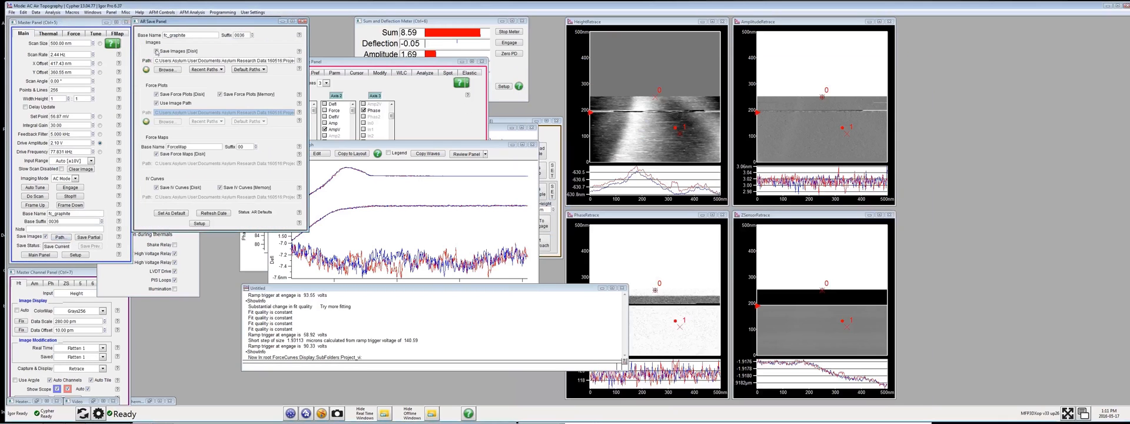
click(166, 71)
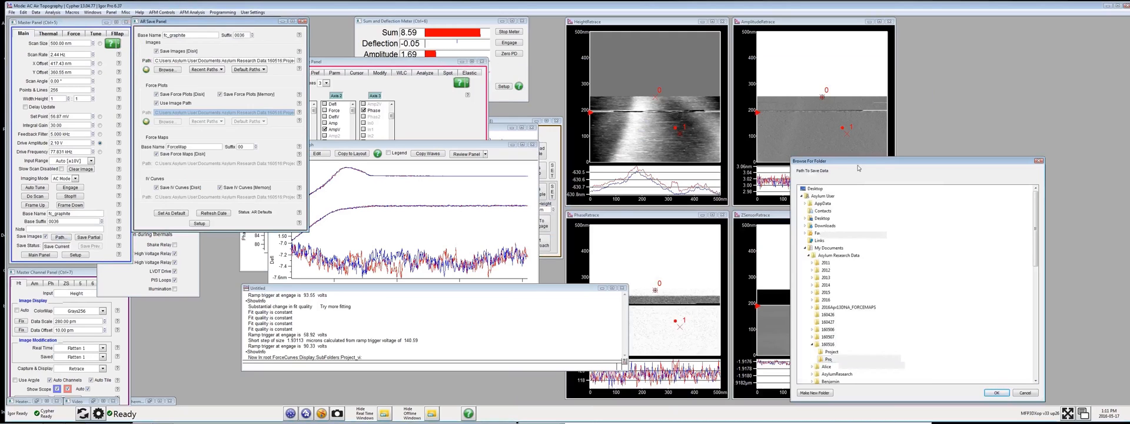
drag(858, 168, 335, 70)
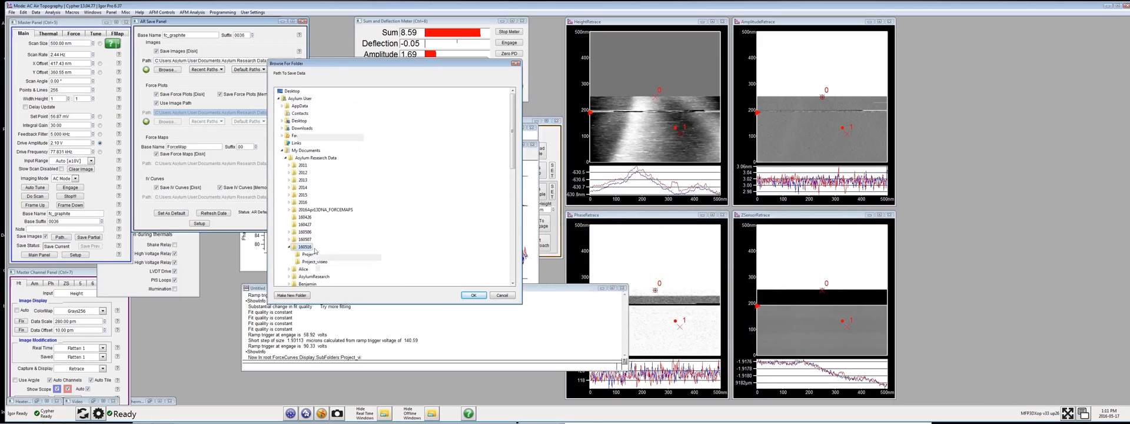
click(318, 262)
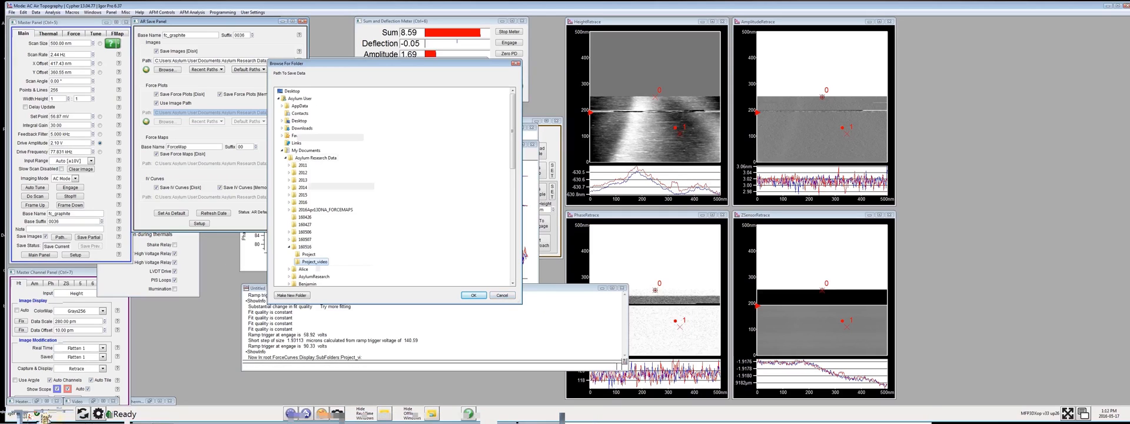
- In Windows Explorer, navigate through My Documents and Asylum Research Data to the Project_video folder and open it
click(48, 420)
click(636, 73)
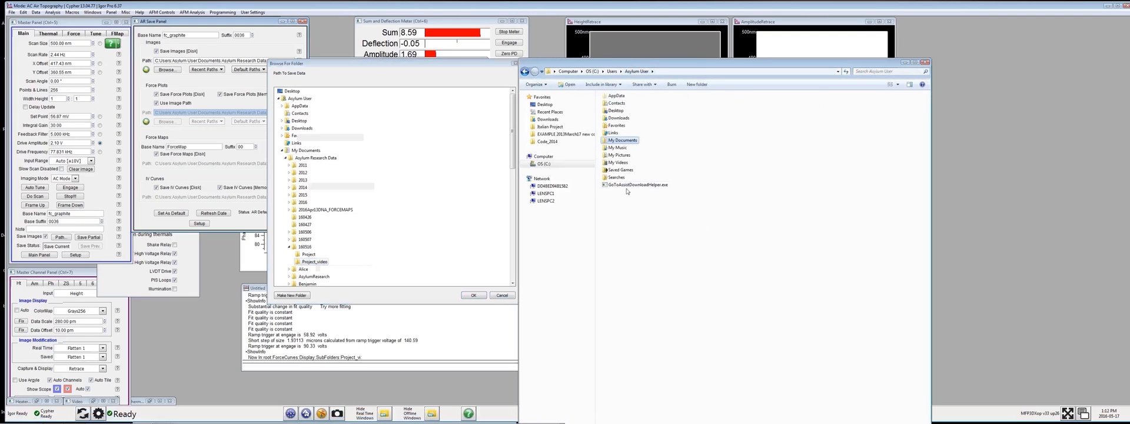
double_click(625, 142)
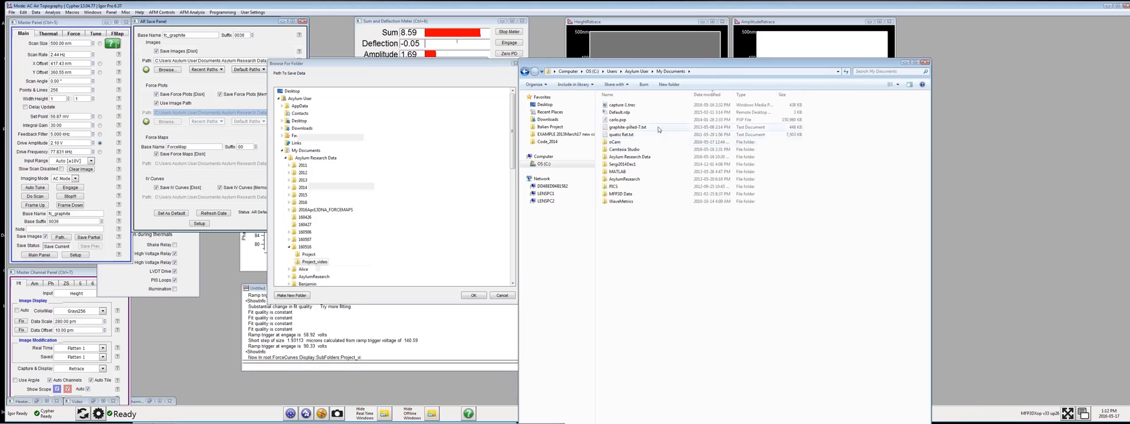
double_click(643, 163)
drag(657, 66, 309, 39)
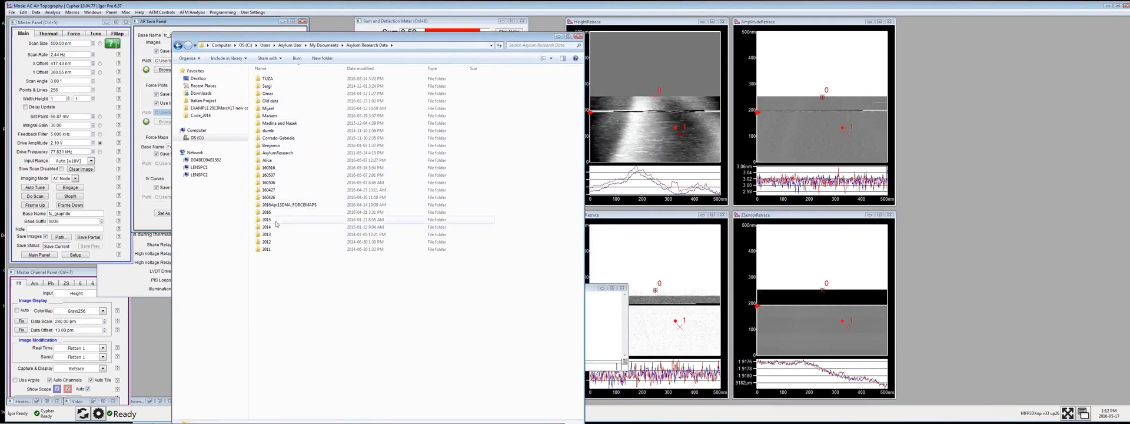
drag(330, 45, 411, 50)
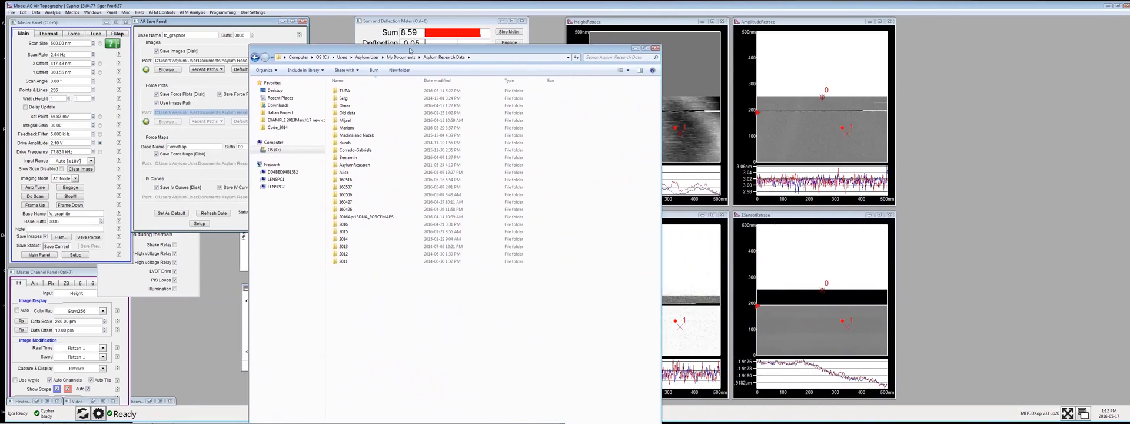
double_click(361, 179)
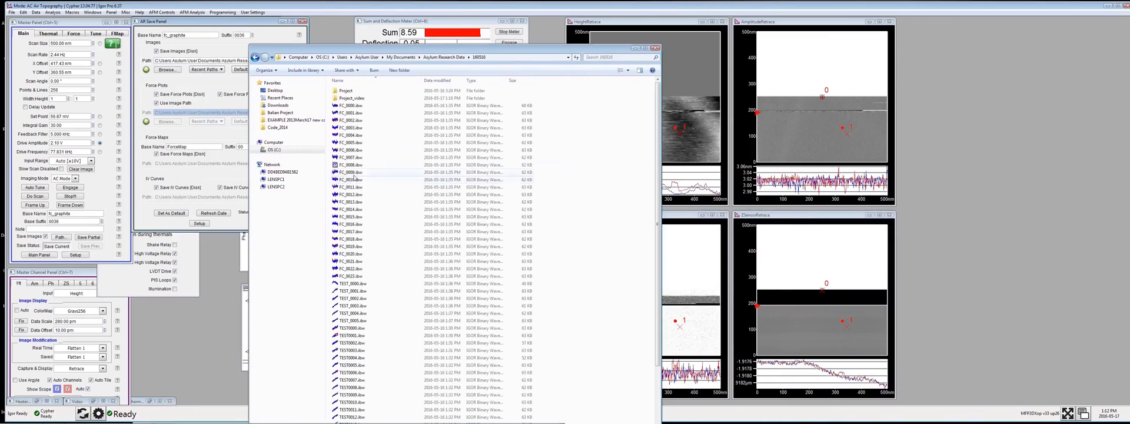
click(353, 98)
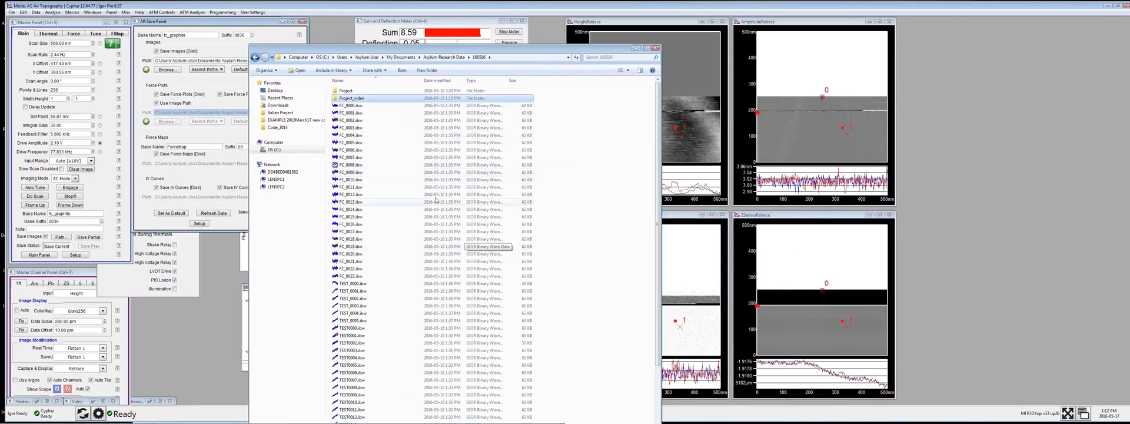
double_click(353, 97)
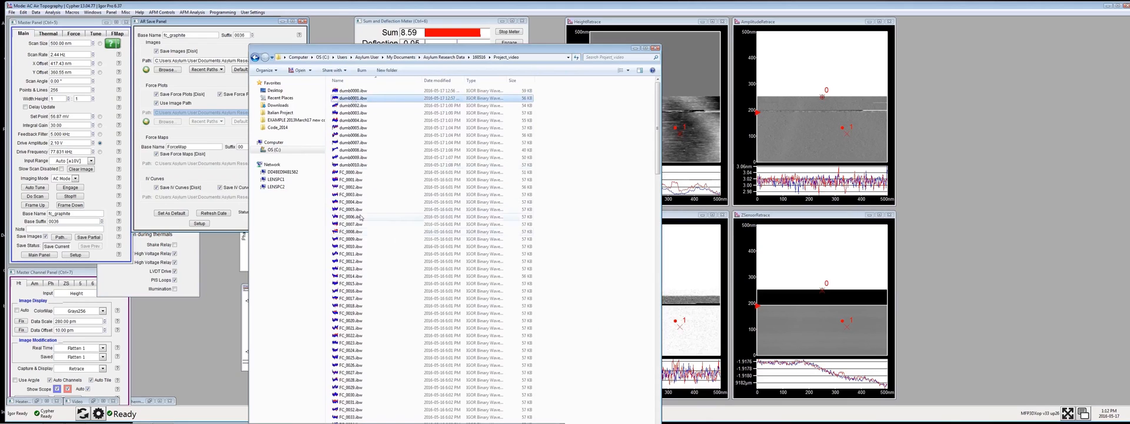
- Locate the saved fc_graphite force curve files in the Project_video folder and look through the series
drag(658, 143, 644, 329)
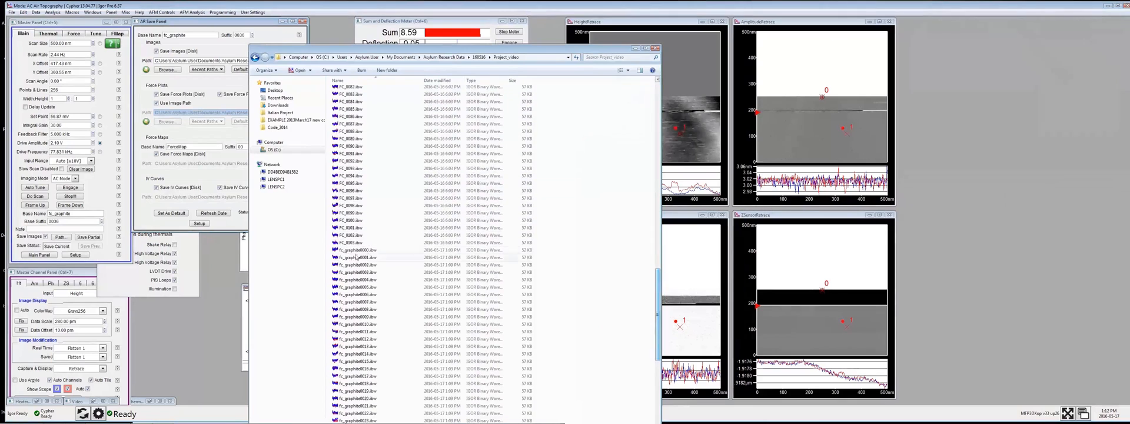
click(362, 251)
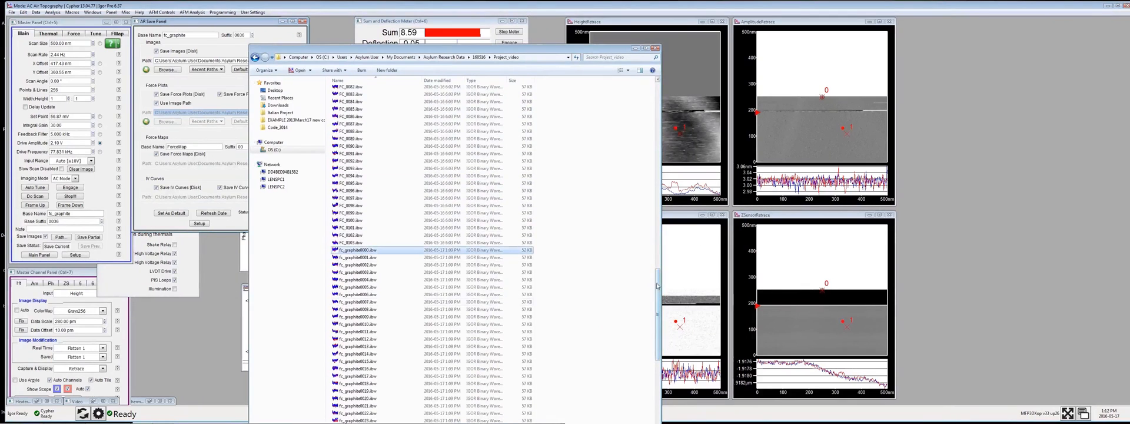
scroll(658, 286, down, 5)
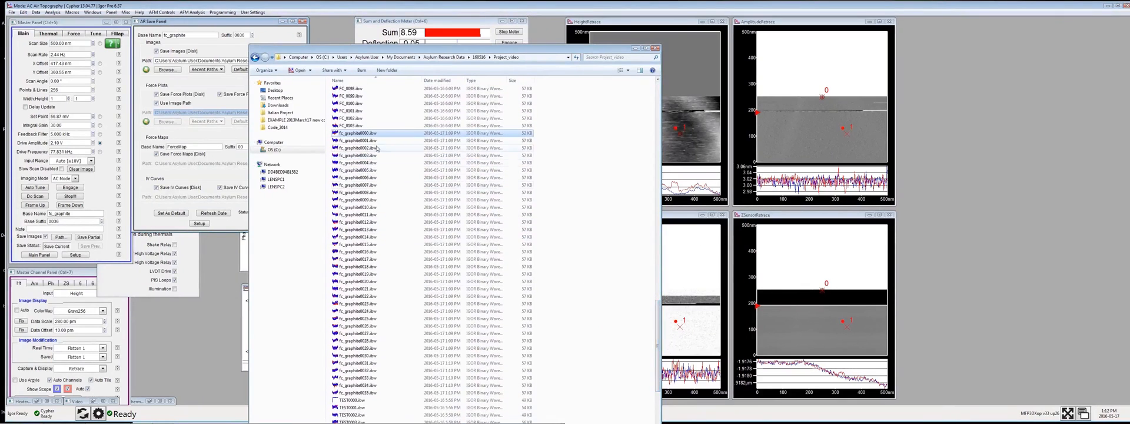
click(366, 141)
click(361, 326)
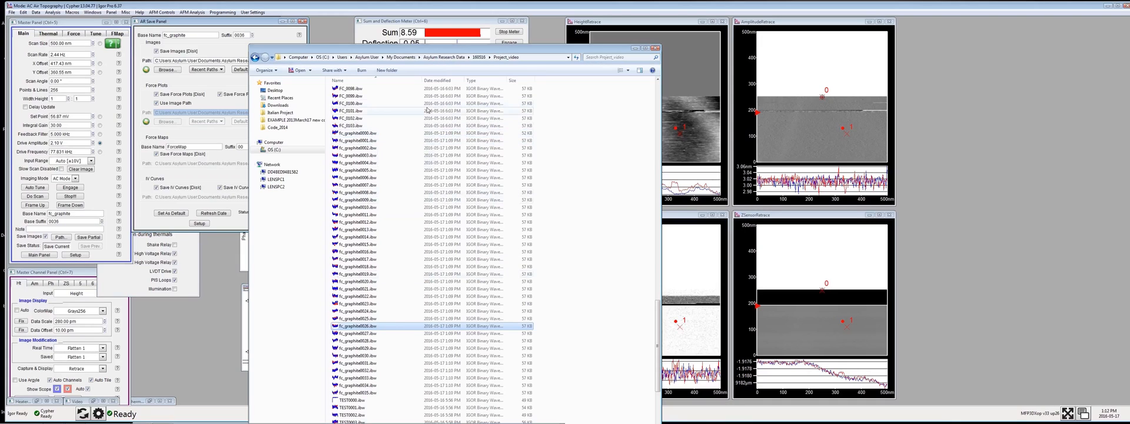
drag(468, 52, 421, 39)
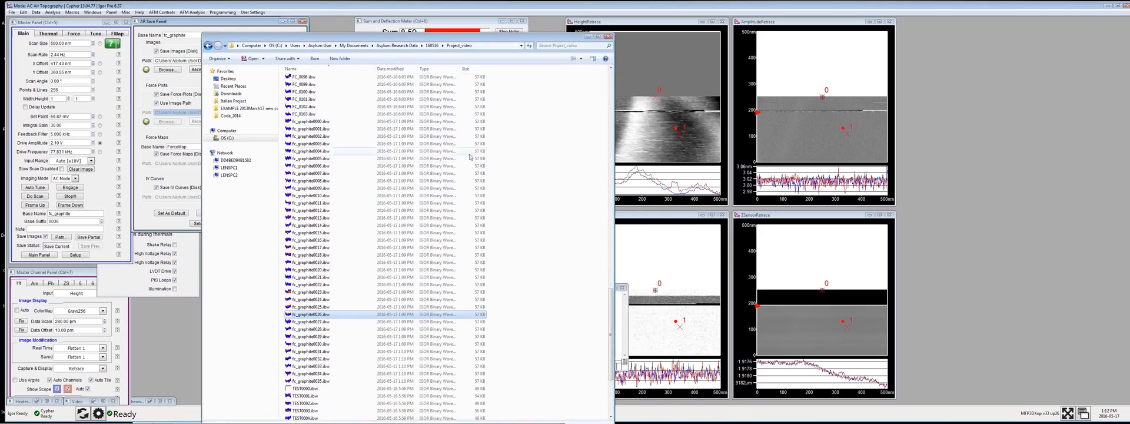
click(146, 415)
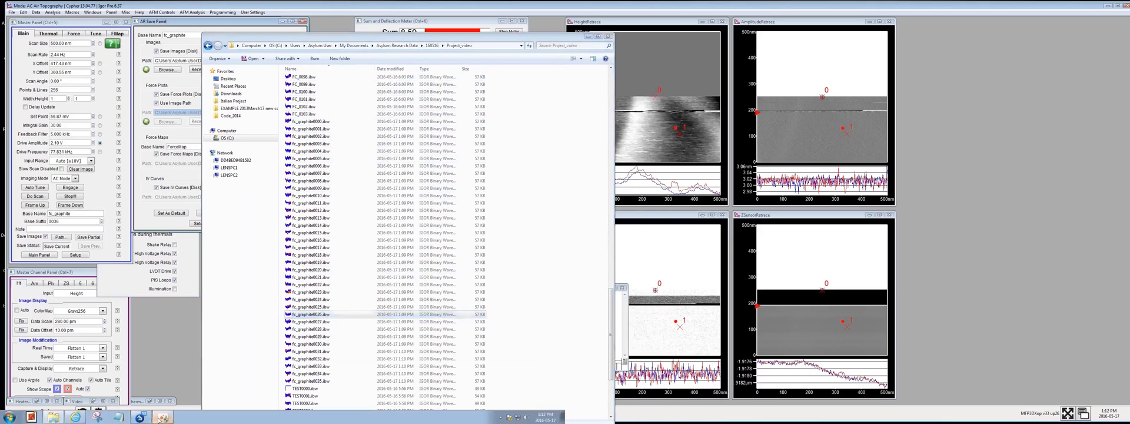